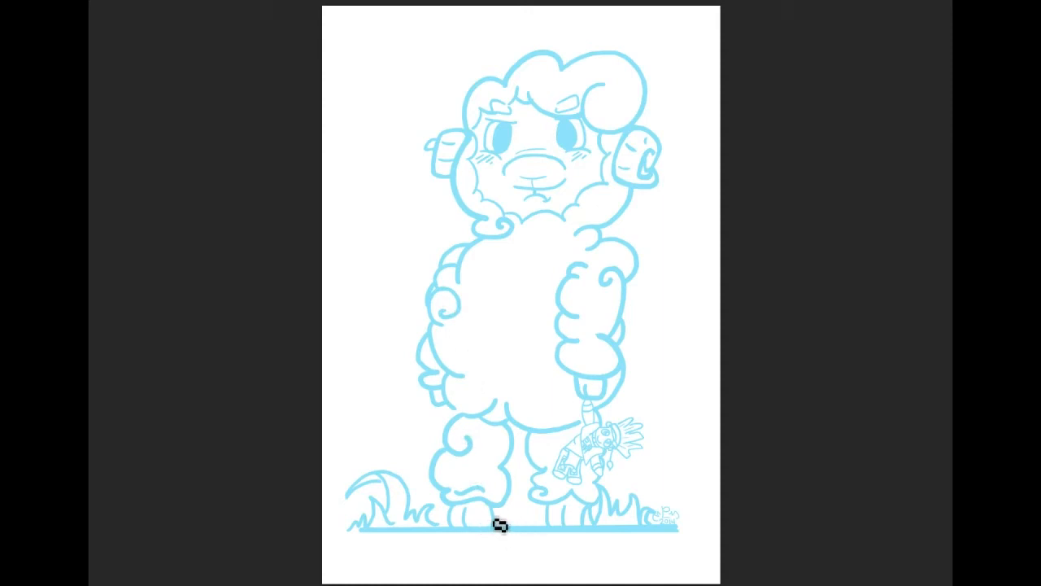
Sketch a vertical centre guide and a shoulder line over the blue sheep drawing, plus the torso's sides and lower edge in red
left_click_drag(532, 218, 532, 559)
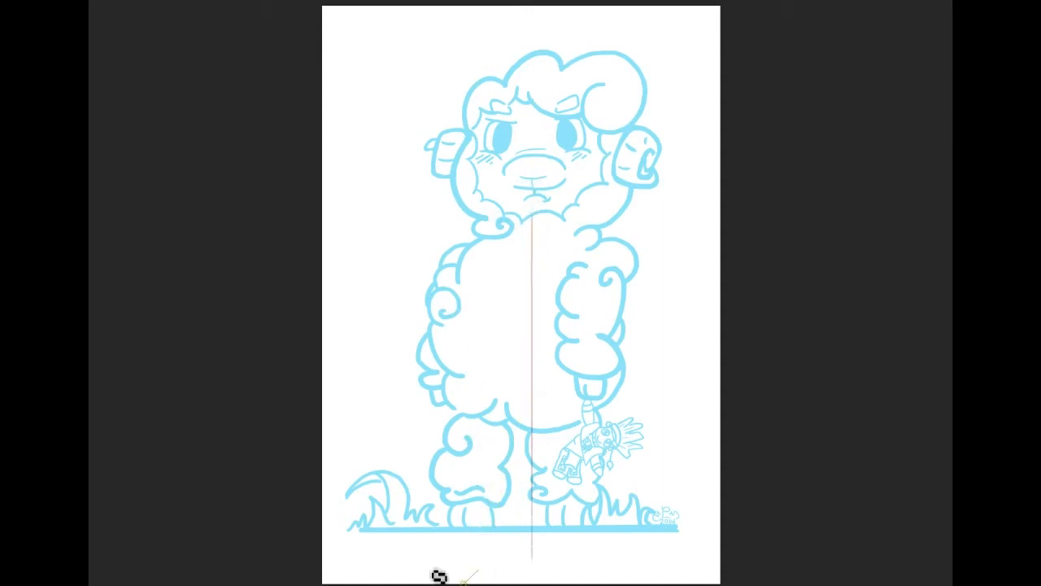
mouse_move(506, 228)
left_mouse_down()
mouse_move(663, 233)
mouse_move(667, 221)
left_mouse_up()
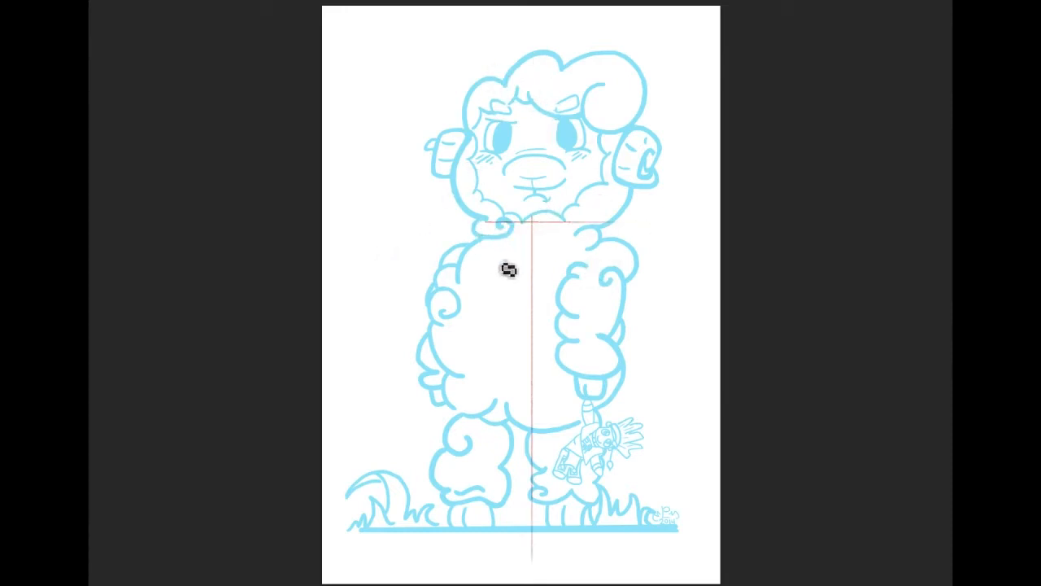
left_click_drag(489, 231, 461, 305)
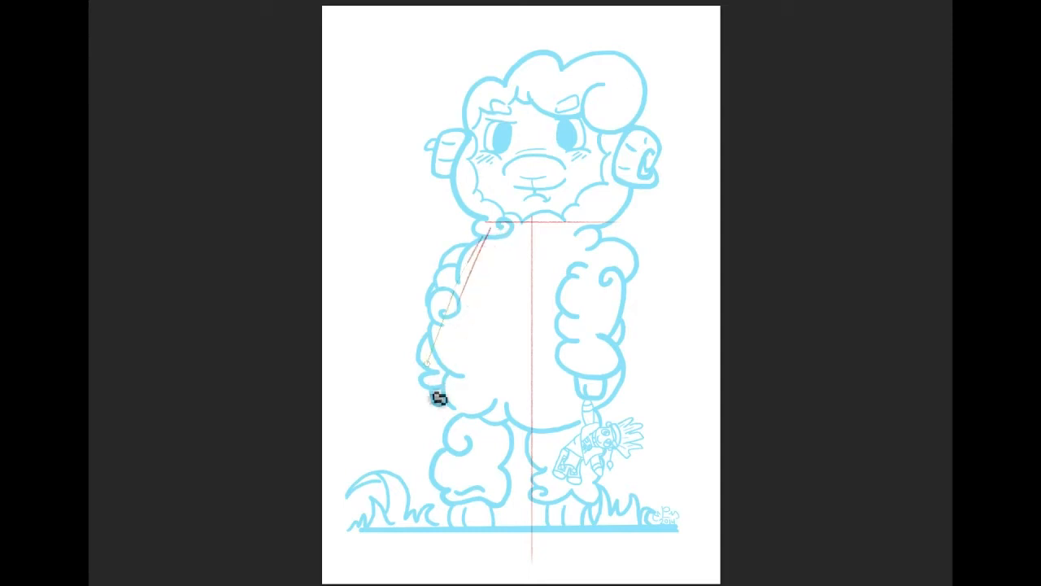
left_click_drag(449, 302, 457, 389)
left_click_drag(549, 417, 453, 411)
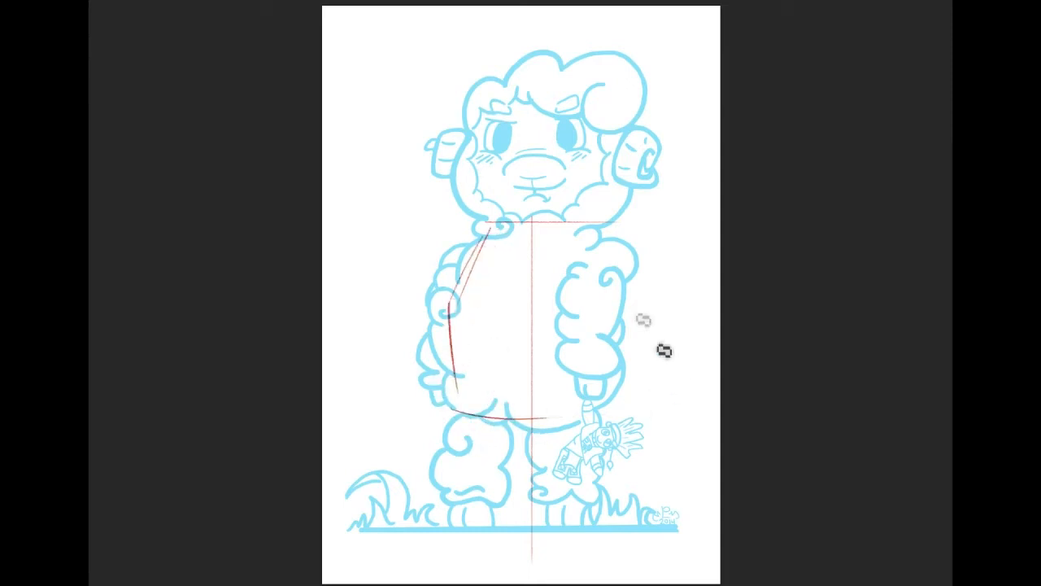
mouse_move(604, 225)
left_mouse_down()
mouse_move(593, 311)
mouse_move(602, 399)
left_mouse_up()
Draw an arched belly line across the torso and curved centre contours above and below it
mouse_move(451, 348)
left_mouse_down()
mouse_move(571, 322)
mouse_move(603, 342)
left_mouse_up()
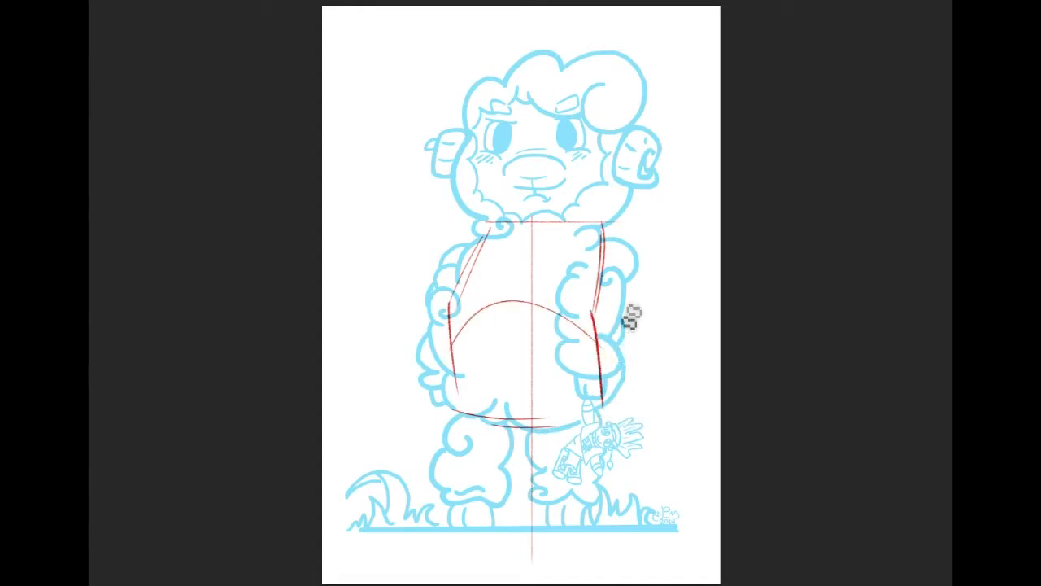
left_click_drag(527, 224, 516, 282)
mouse_move(531, 223)
left_mouse_down()
mouse_move(511, 299)
mouse_move(510, 404)
left_mouse_up()
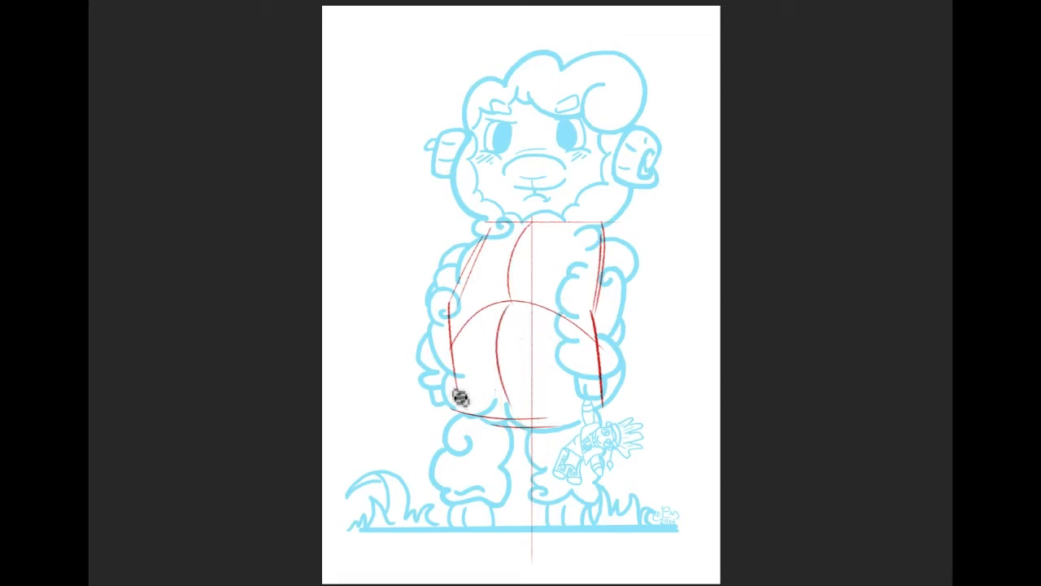
Sketch the leg on the picture's left as a simple tapered shape with a knee line and a domed foot
mouse_move(452, 384)
left_mouse_down()
mouse_move(448, 464)
mouse_move(491, 473)
left_mouse_up()
left_click_drag(507, 422, 508, 466)
mouse_move(442, 461)
left_mouse_down()
mouse_move(436, 535)
mouse_move(505, 517)
mouse_move(487, 501)
mouse_move(510, 521)
left_mouse_up()
left_click_drag(508, 468, 509, 525)
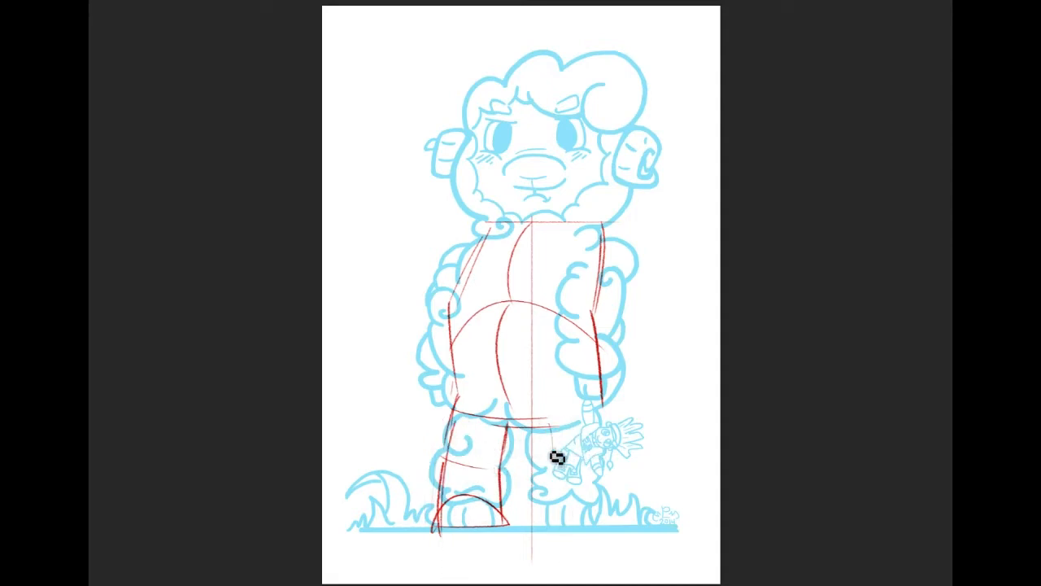
Sketch the leg on the picture's right with both sides, a knee line, a domed foot and a flat ground edge
left_click_drag(530, 426, 550, 527)
key("ctrl+z")
left_click_drag(529, 426, 546, 527)
mouse_move(541, 466)
left_mouse_down()
mouse_move(537, 536)
mouse_move(615, 523)
mouse_move(583, 493)
mouse_move(615, 528)
left_mouse_up()
left_click_drag(524, 528, 638, 526)
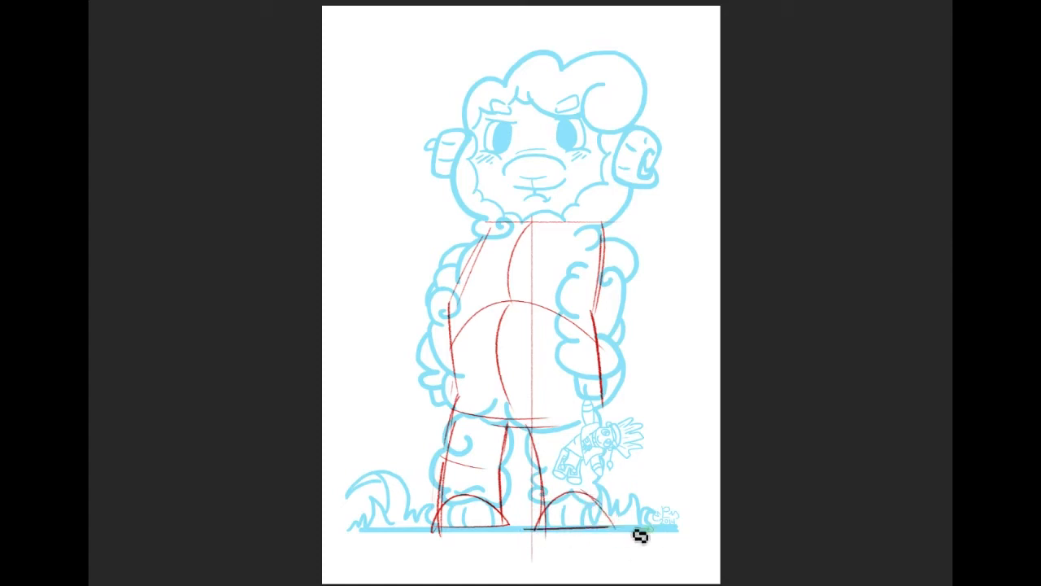
left_click_drag(528, 427, 545, 532)
left_click_drag(534, 472, 581, 463)
left_click_drag(597, 397, 591, 454)
left_click_drag(590, 411, 615, 530)
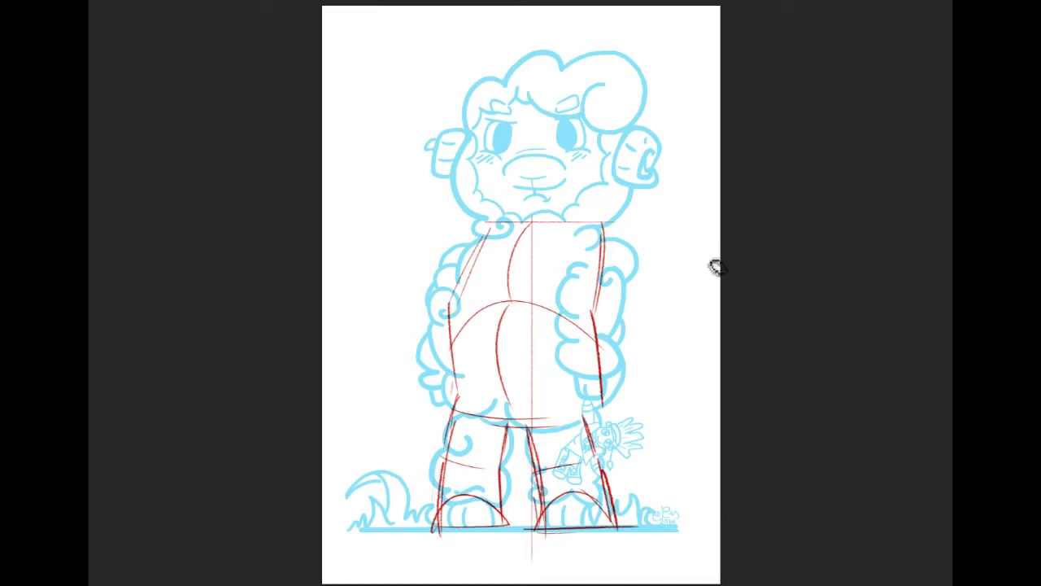
Draw the outer contours of both arms from the shoulders down to the hands
mouse_move(476, 229)
left_mouse_down()
mouse_move(431, 286)
mouse_move(423, 370)
left_mouse_up()
left_click_drag(446, 302, 419, 379)
left_click_drag(418, 397, 426, 402)
mouse_move(606, 234)
left_mouse_down()
mouse_move(642, 300)
mouse_move(643, 362)
left_mouse_up()
left_click_drag(639, 316, 634, 402)
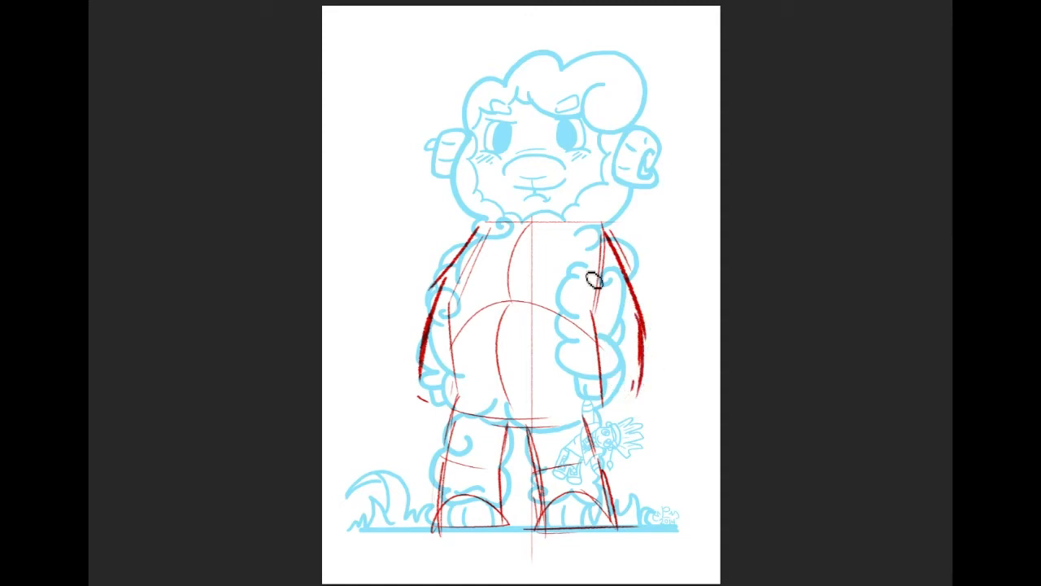
Draw the inner edges of both arms, the elbow curve on the right-hand arm and the lower ends of both arms
mouse_move(588, 238)
left_mouse_down()
mouse_move(584, 366)
mouse_move(642, 314)
left_mouse_up()
mouse_move(582, 325)
left_mouse_down()
mouse_move(585, 419)
mouse_move(642, 412)
left_mouse_up()
left_click_drag(419, 401, 462, 398)
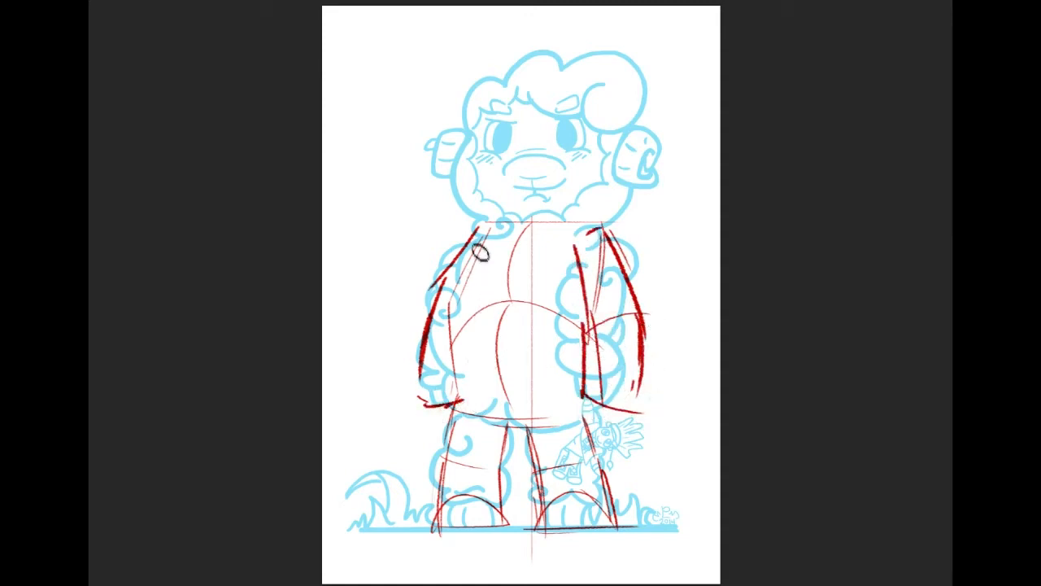
left_click_drag(488, 230, 460, 345)
key("ctrl+z")
key("ctrl+z")
left_click_drag(483, 226, 456, 294)
mouse_move(475, 254)
left_mouse_down()
mouse_move(448, 384)
mouse_move(453, 335)
mouse_move(454, 407)
left_mouse_up()
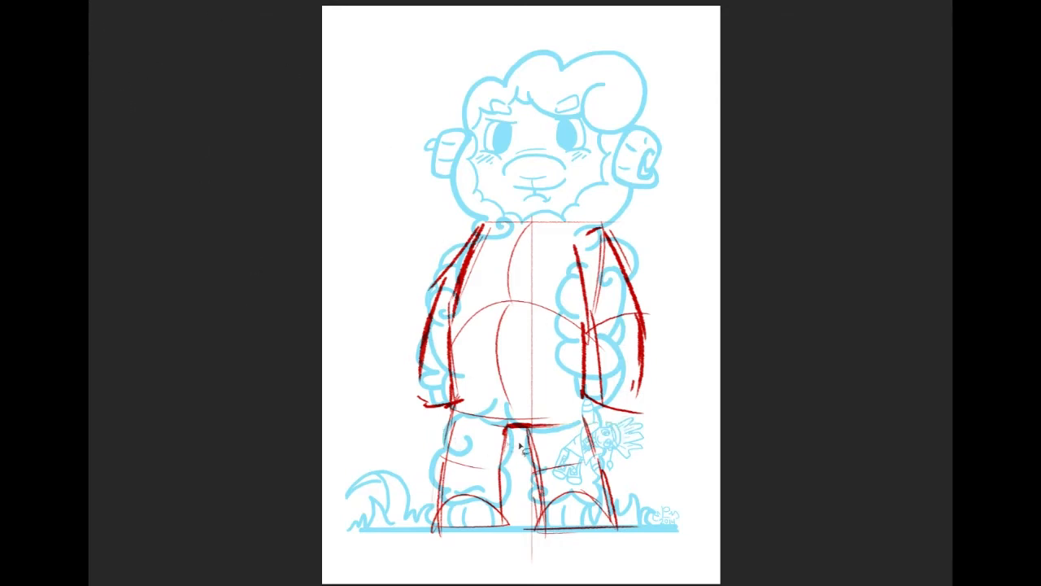
Select the right-hand leg sketch and shift it slightly outward to widen the gap between the legs
left_click_drag(524, 485, 523, 472)
key("ctrl+t")
left_click_drag(515, 500, 522, 499)
left_click_drag(586, 457, 594, 453)
key("Return")
key("ctrl+d")
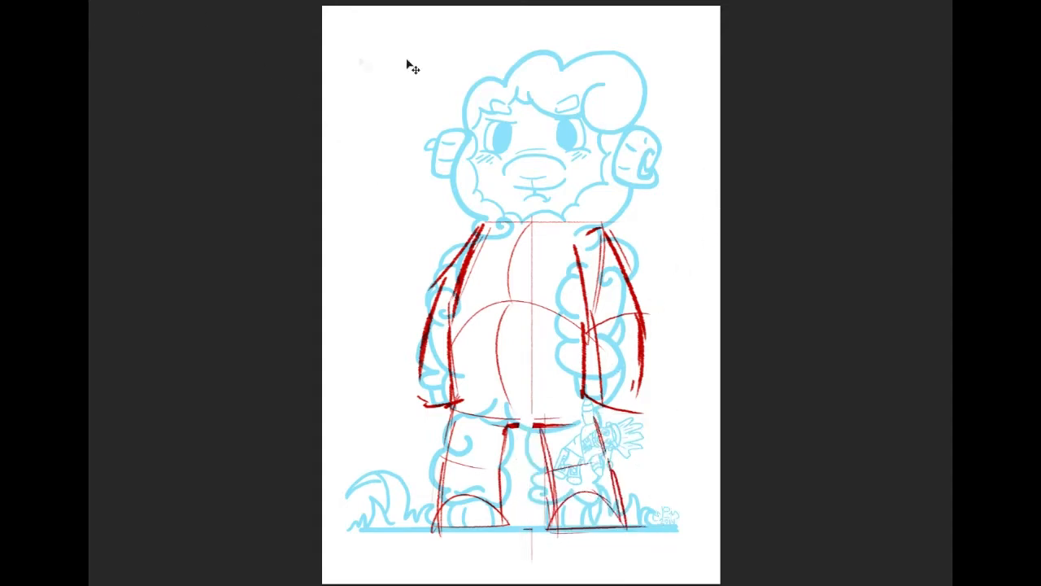
Sketch the curved chin line above the torso and the rounded dome of the head
mouse_move(495, 224)
left_mouse_down()
mouse_move(526, 248)
mouse_move(589, 233)
left_mouse_up()
left_click_drag(454, 160, 495, 221)
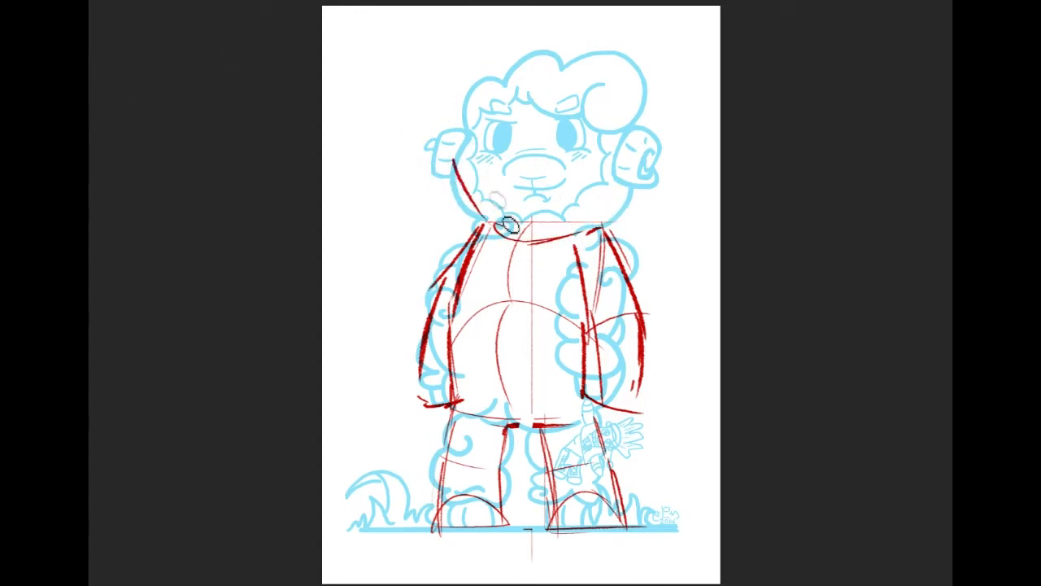
key("ctrl+z")
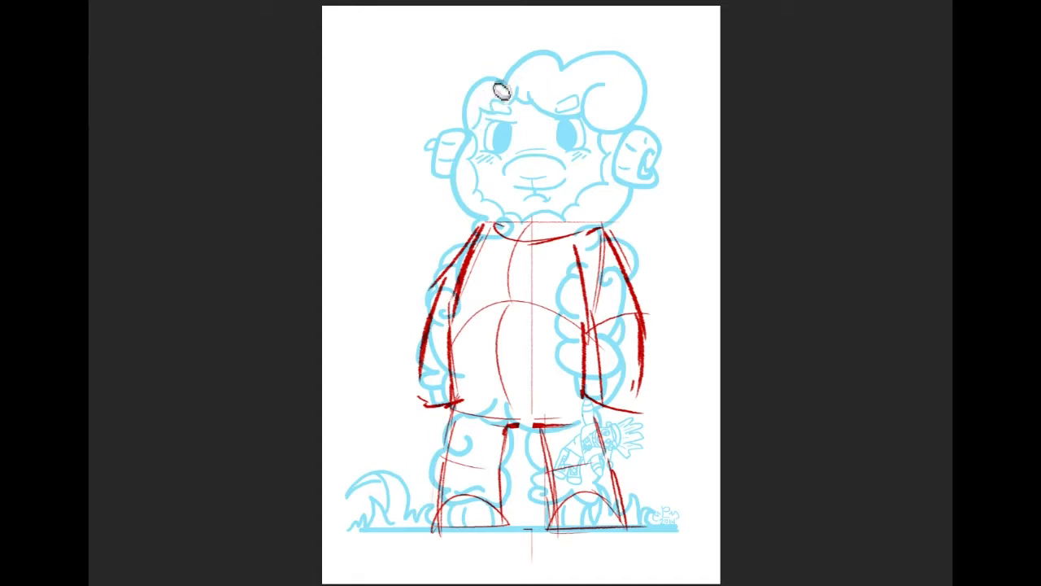
left_click_drag(464, 130, 596, 87)
key("ctrl+z")
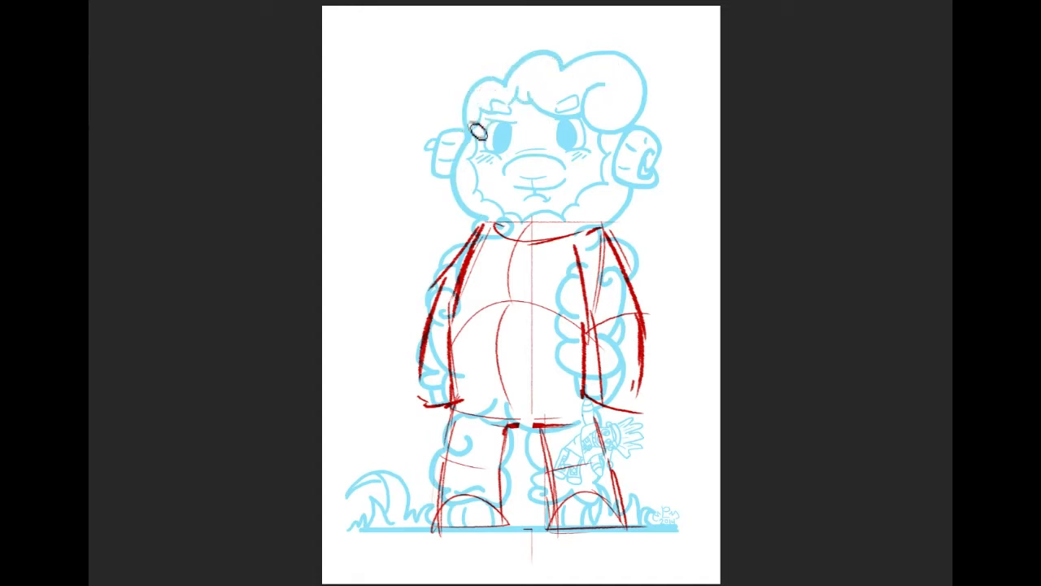
left_click_drag(581, 55, 635, 142)
key("ctrl+z")
mouse_move(539, 62)
left_mouse_down()
mouse_move(622, 96)
mouse_move(627, 130)
left_mouse_up()
mouse_move(605, 79)
left_mouse_down()
mouse_move(615, 108)
mouse_move(628, 142)
left_mouse_up()
Add the cheek and jaw lines and the head's centre line, and reinforce the skull contour
mouse_move(474, 126)
left_mouse_down()
mouse_move(454, 175)
mouse_move(496, 235)
left_mouse_up()
mouse_move(635, 171)
left_mouse_down()
mouse_move(581, 238)
mouse_move(628, 167)
left_mouse_up()
left_click_drag(535, 70, 530, 106)
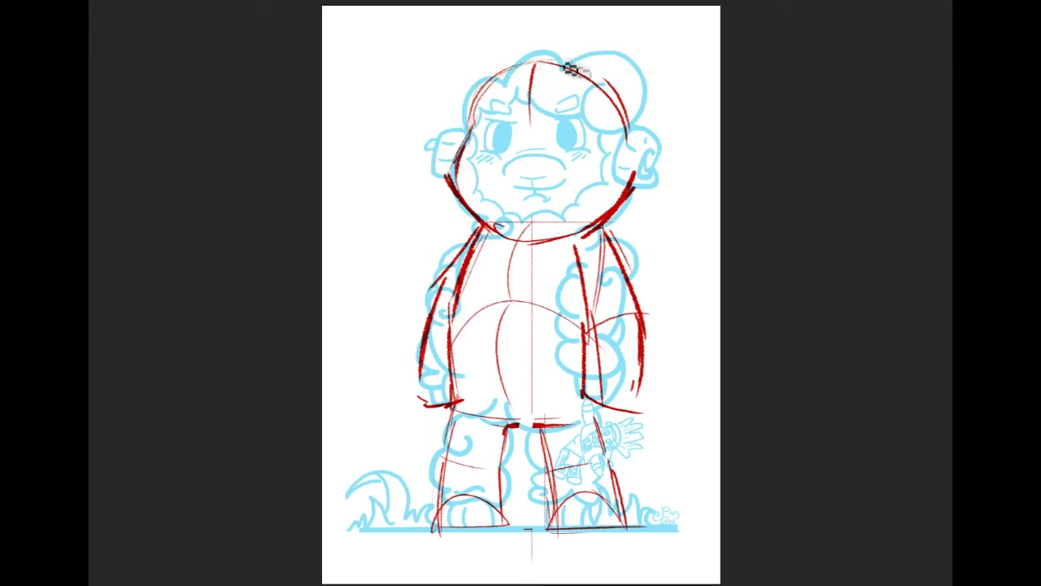
mouse_move(472, 127)
left_mouse_down()
mouse_move(623, 96)
mouse_move(580, 67)
mouse_move(631, 115)
mouse_move(632, 167)
left_mouse_up()
left_click_drag(608, 81, 639, 161)
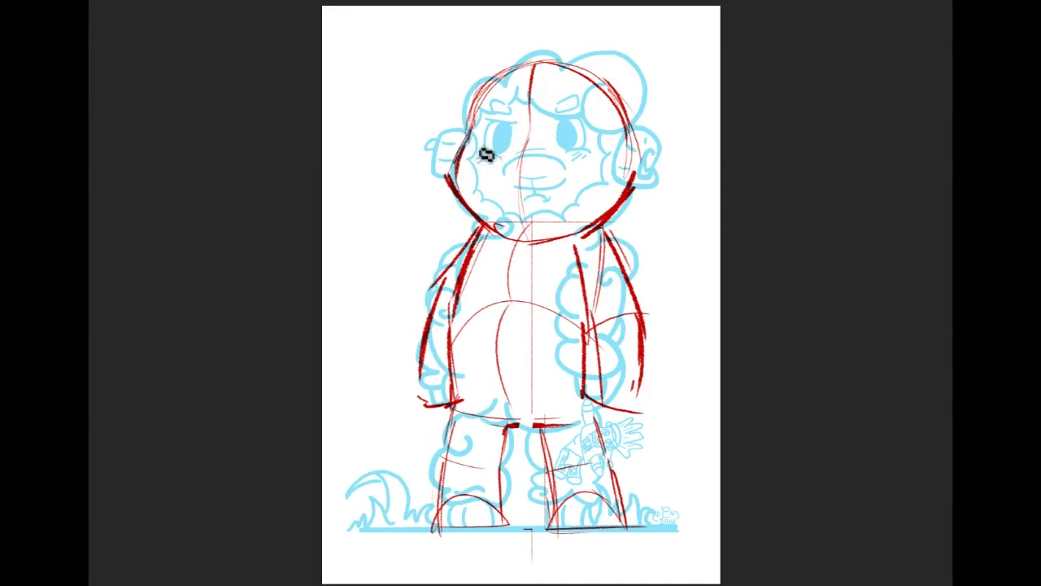
Draw the curved lower contours of both eye areas across the face, meeting at the centre line
key("ctrl+z")
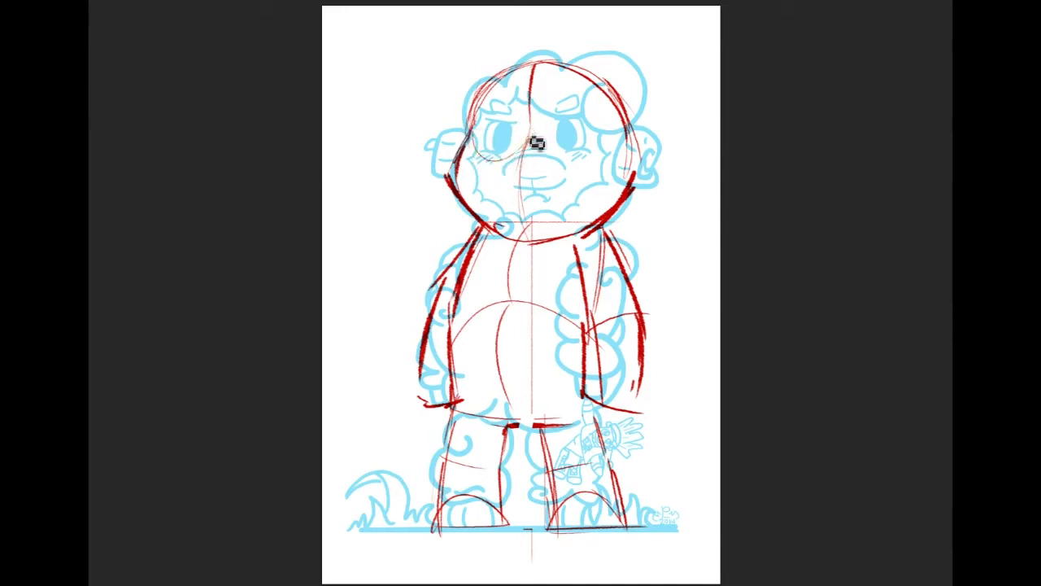
left_click_drag(467, 146, 530, 137)
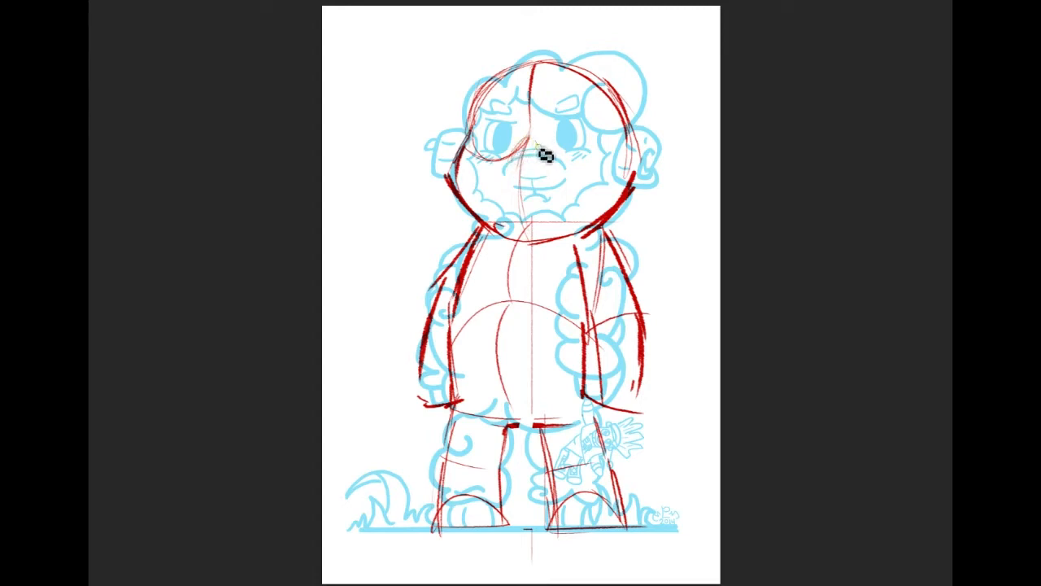
mouse_move(539, 147)
left_mouse_down()
mouse_move(623, 139)
mouse_move(610, 171)
mouse_move(541, 157)
mouse_move(622, 145)
left_mouse_up()
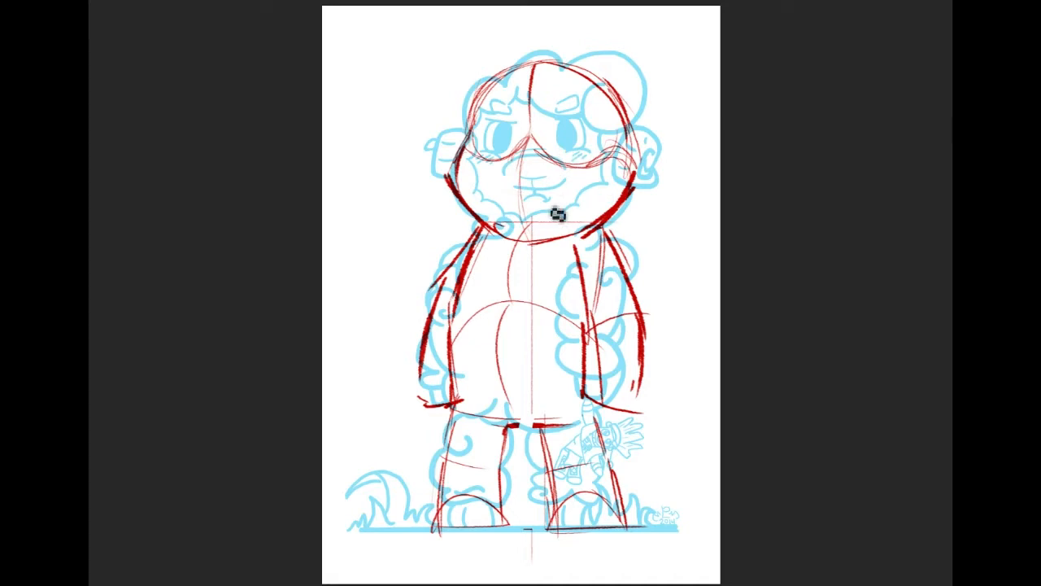
mouse_move(417, 39)
left_mouse_down()
mouse_move(375, 124)
mouse_move(433, 51)
left_mouse_up()
mouse_move(355, 74)
left_mouse_down()
mouse_move(423, 93)
mouse_move(379, 103)
mouse_move(342, 81)
mouse_move(356, 83)
left_mouse_up()
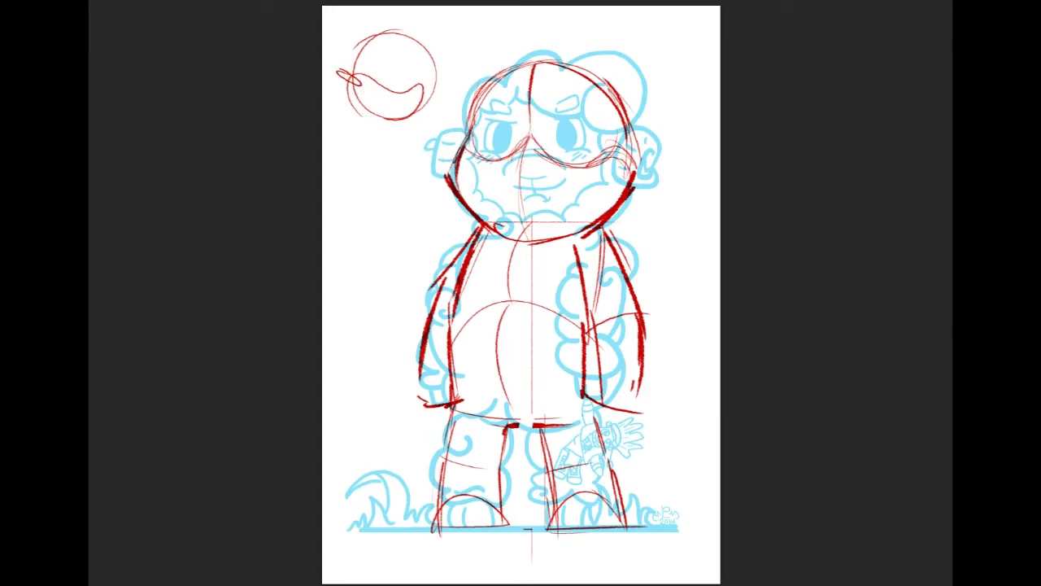
left_click(445, 42)
key("ctrl+d")
left_click_drag(287, 122, 327, 149)
key("Delete")
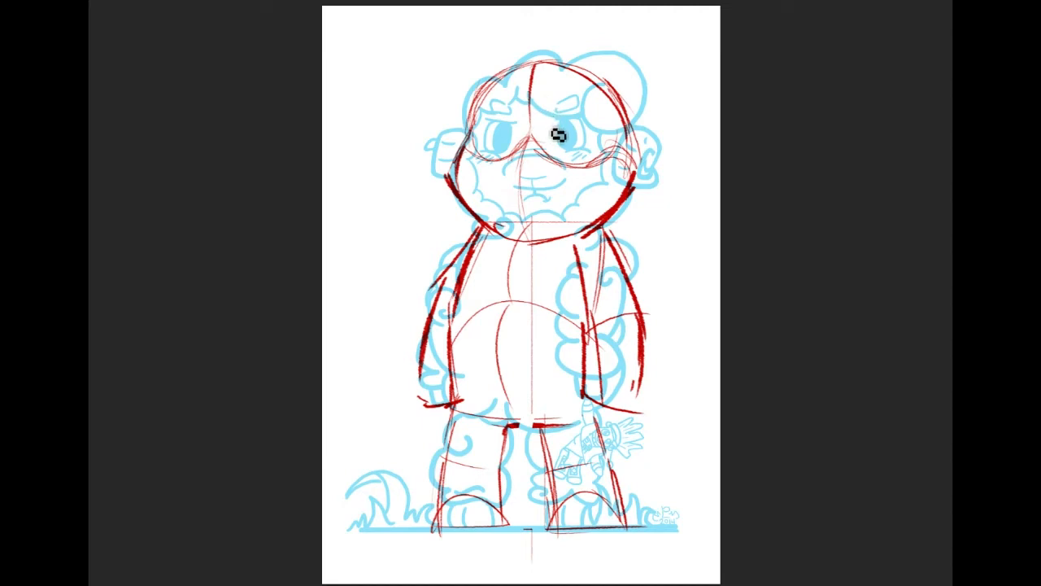
Lighten the blue reference drawing with a Hue/Saturation adjustment
key("ctrl+u")
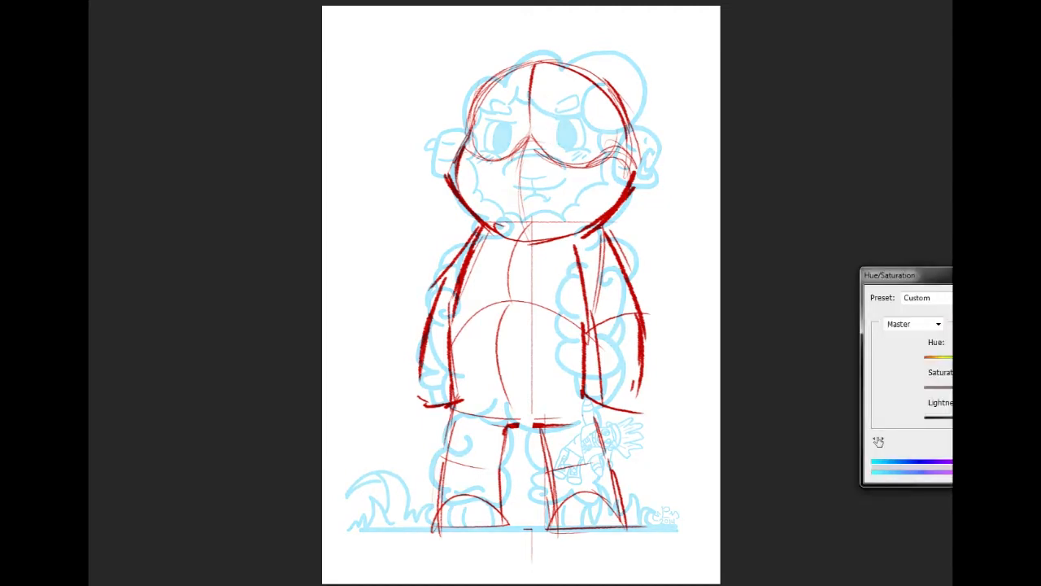
key("Return")
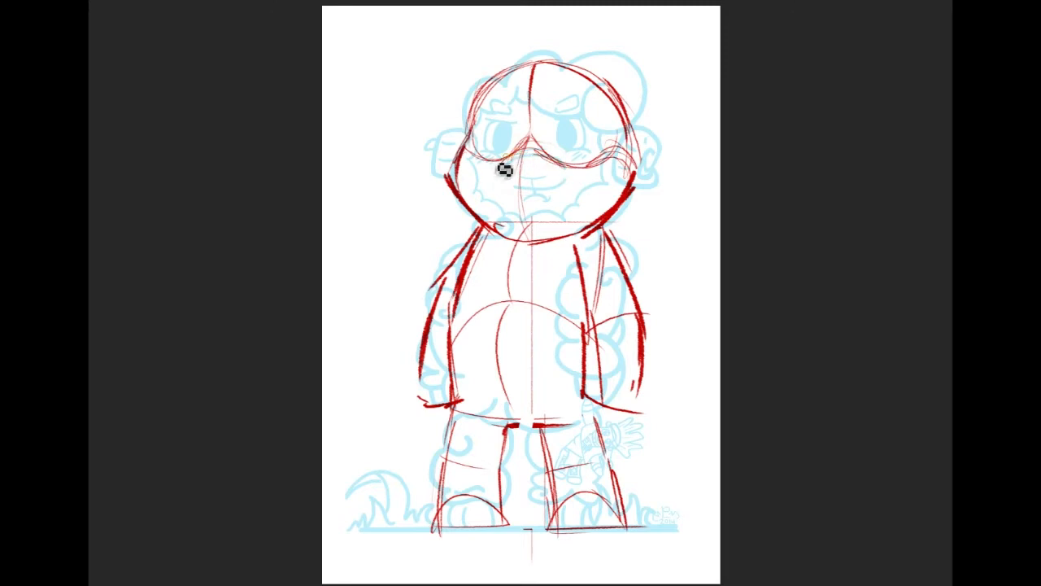
Sketch the round muzzle with its upper bridge, the nose and a frowning mouth
mouse_move(574, 220)
left_mouse_down()
mouse_move(542, 200)
mouse_move(528, 209)
left_mouse_up()
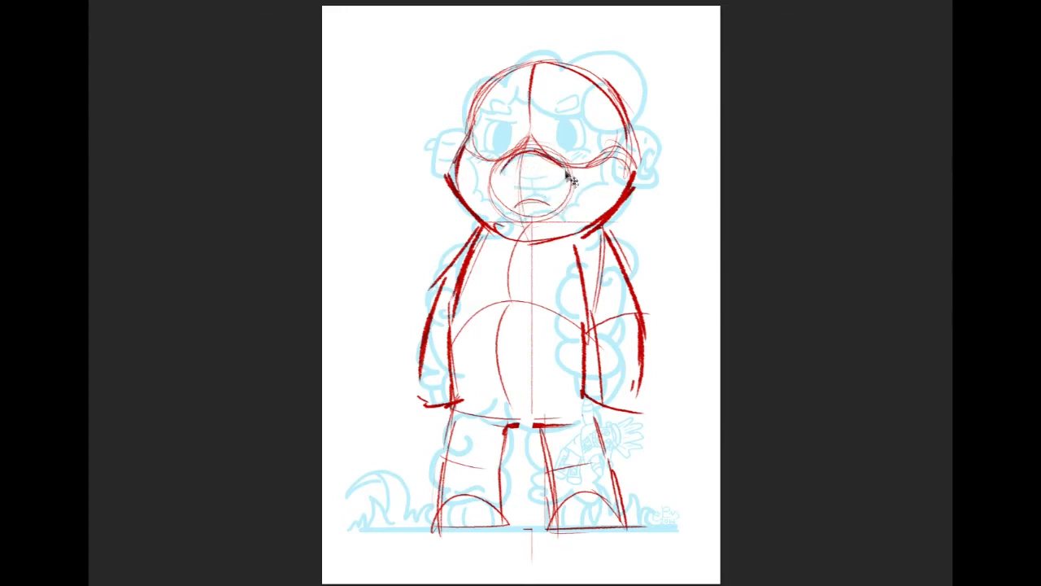
mouse_move(561, 160)
left_mouse_down()
mouse_move(556, 220)
mouse_move(527, 210)
mouse_move(535, 167)
mouse_move(504, 169)
mouse_move(530, 152)
mouse_move(573, 180)
mouse_move(563, 201)
mouse_move(514, 177)
mouse_move(546, 171)
left_mouse_up()
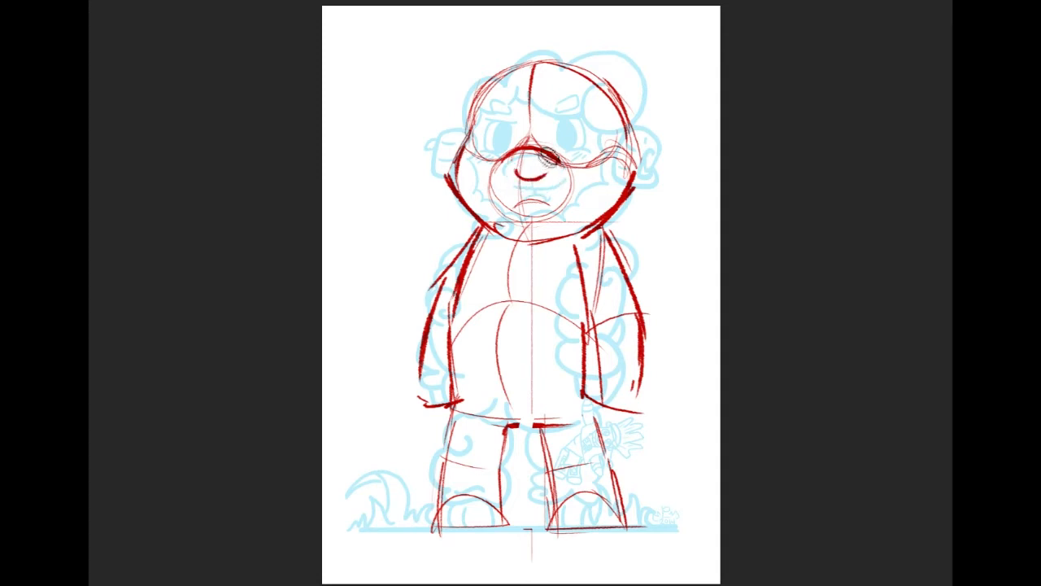
left_click_drag(546, 211, 551, 208)
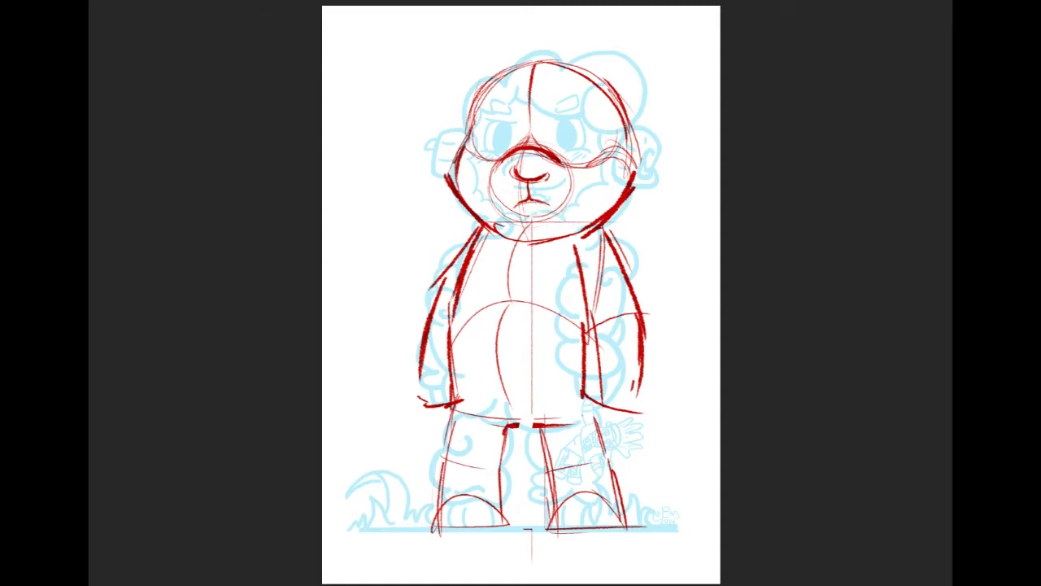
mouse_move(644, 235)
left_mouse_down()
mouse_move(662, 230)
mouse_move(664, 249)
mouse_move(661, 241)
left_mouse_up()
key("ctrl+z")
mouse_move(652, 213)
left_mouse_down()
mouse_move(638, 237)
mouse_move(650, 209)
mouse_move(675, 232)
mouse_move(641, 236)
mouse_move(676, 237)
left_mouse_up()
key("ctrl+z")
mouse_move(659, 186)
left_mouse_down()
mouse_move(684, 259)
mouse_move(652, 262)
mouse_move(713, 250)
left_mouse_up()
key("ctrl+z")
key("ctrl+z")
Draw thick bulging wool contours along the outer and inner sides of the left-hand leg
left_click_drag(546, 194, 562, 216)
key("ctrl+plus")
left_click_drag(928, 450, 948, 348)
scroll(894, 366, "down", 3)
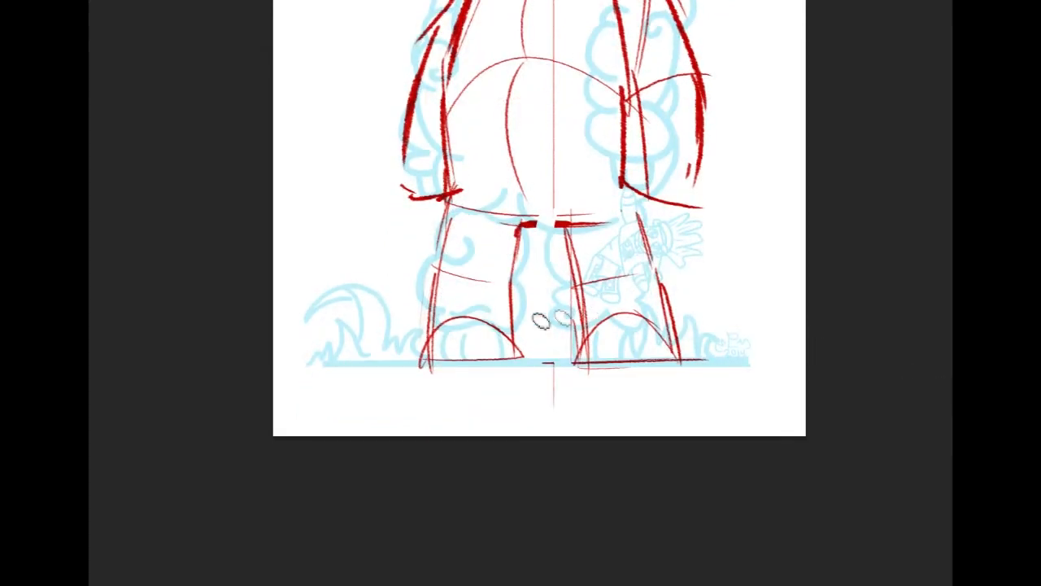
left_click_drag(449, 207, 406, 332)
key("ctrl+z")
mouse_move(449, 203)
left_mouse_down()
mouse_move(417, 321)
mouse_move(423, 345)
left_mouse_up()
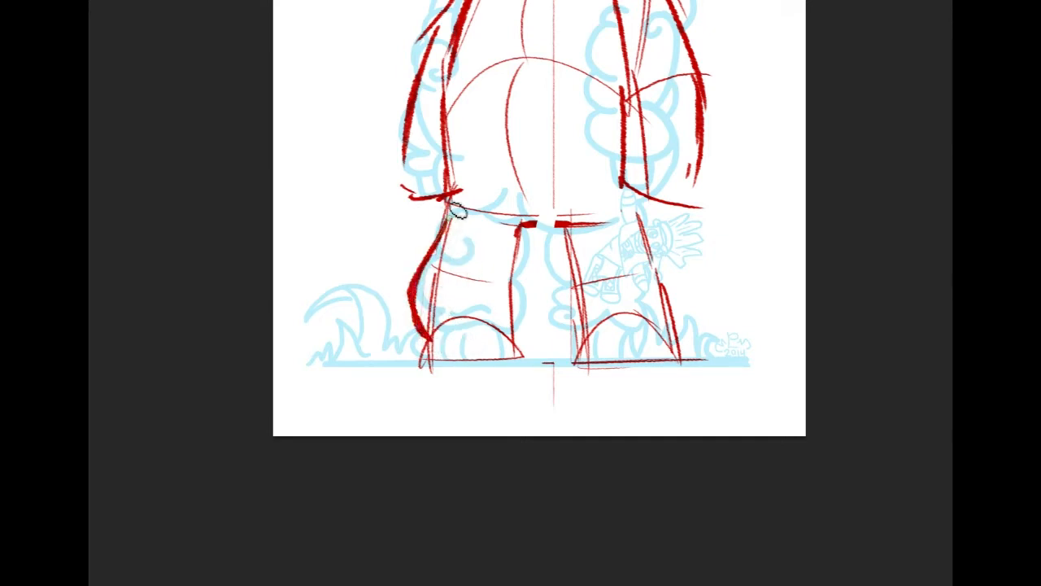
left_click_drag(528, 273, 517, 351)
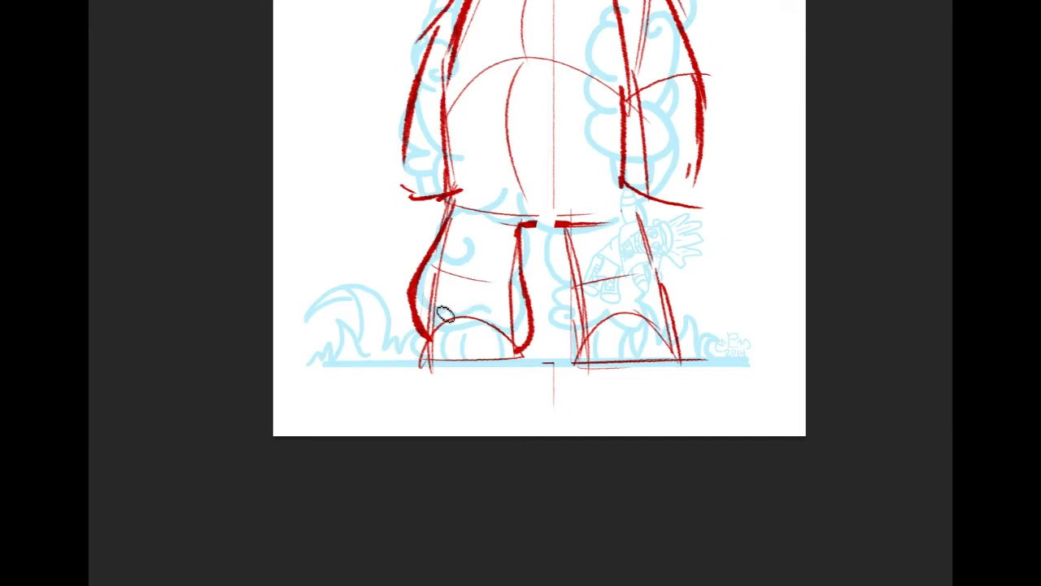
Fill the left-hand leg with three spiral wool curls and draw the split hoof with its rounded base
mouse_move(422, 285)
left_mouse_down()
mouse_move(476, 280)
mouse_move(489, 324)
mouse_move(461, 298)
mouse_move(471, 256)
mouse_move(452, 293)
left_mouse_up()
key("ctrl+z")
left_click_drag(492, 218, 489, 251)
left_click_drag(495, 305, 470, 368)
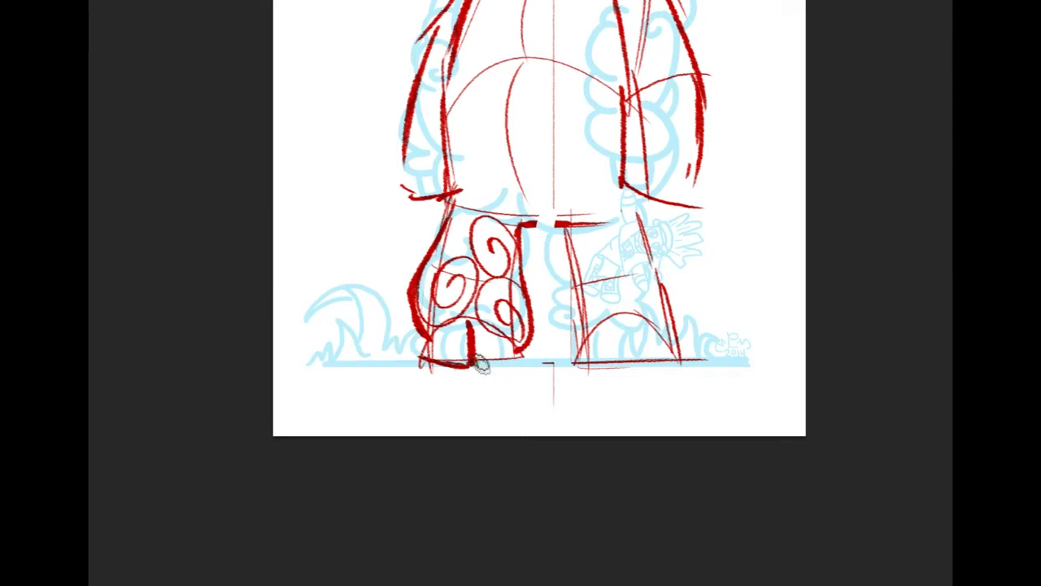
left_click_drag(473, 367, 528, 349)
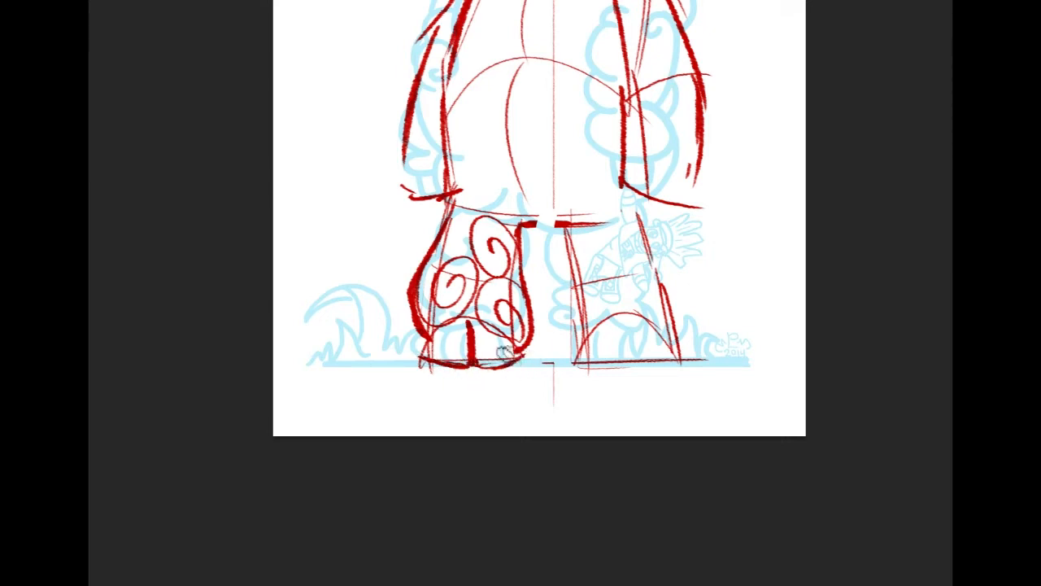
mouse_move(314, 360)
left_mouse_down()
mouse_move(676, 363)
mouse_move(934, 332)
left_mouse_up()
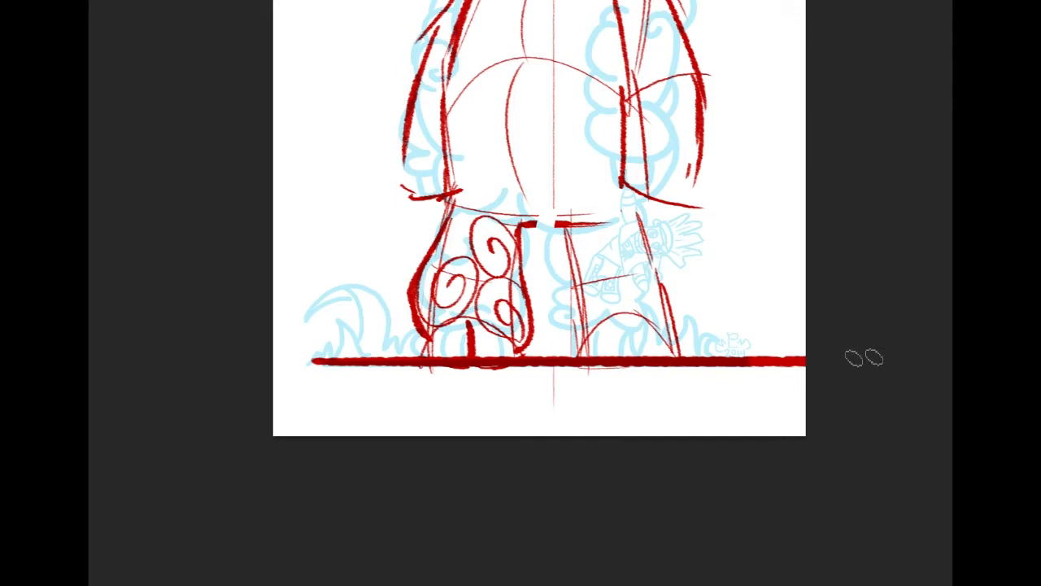
key("ctrl+z")
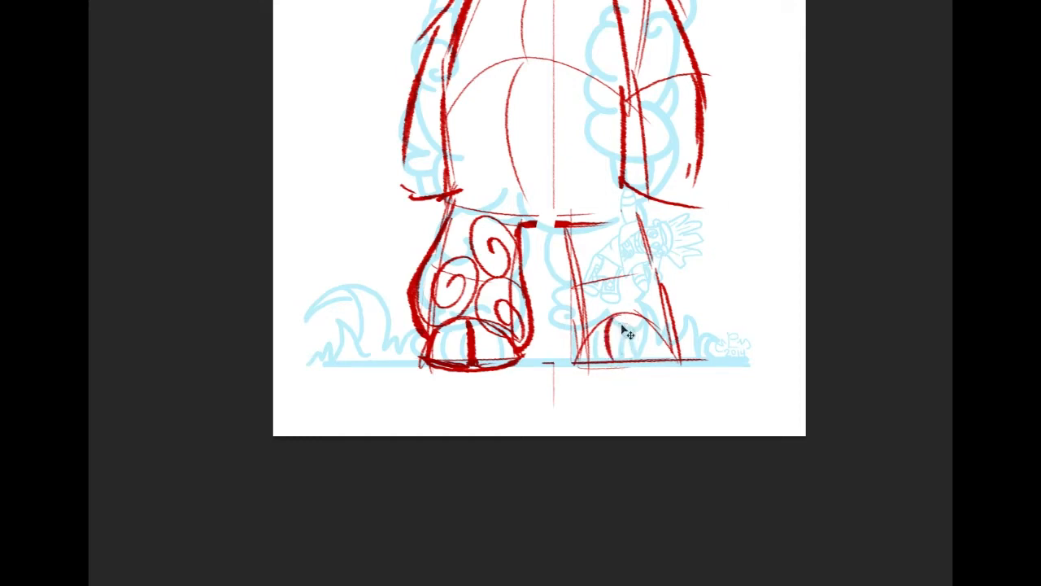
Draw the split hoof at the base of the right-hand leg with its arched top, dividing line and rounded underside
mouse_move(621, 319)
left_mouse_down()
mouse_move(611, 358)
mouse_move(628, 316)
left_mouse_up()
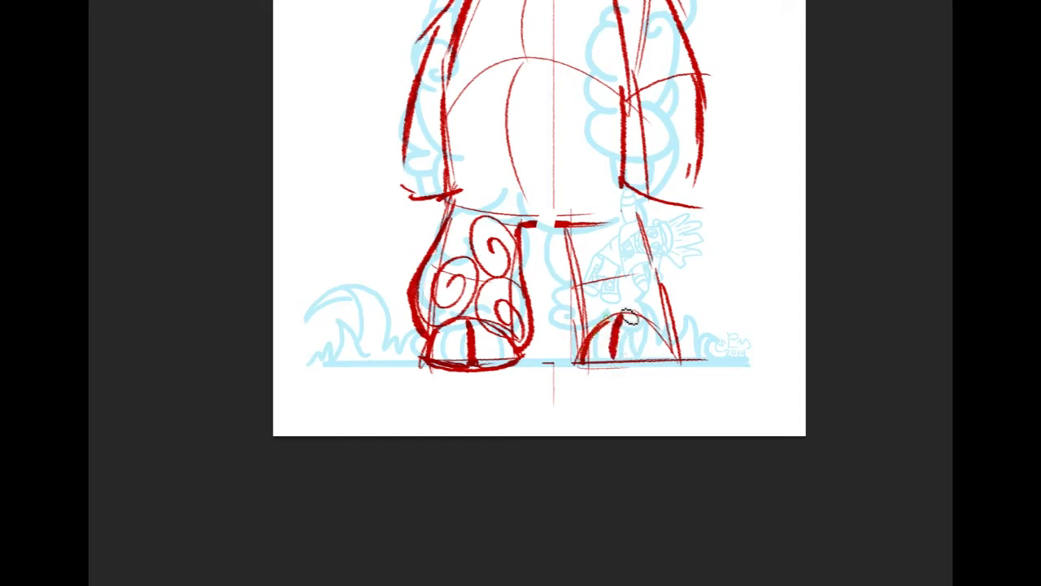
key("ctrl+z")
mouse_move(575, 352)
left_mouse_down()
mouse_move(659, 329)
mouse_move(676, 355)
left_mouse_up()
key("ctrl+z")
mouse_move(578, 362)
left_mouse_down()
mouse_move(631, 376)
mouse_move(683, 361)
left_mouse_up()
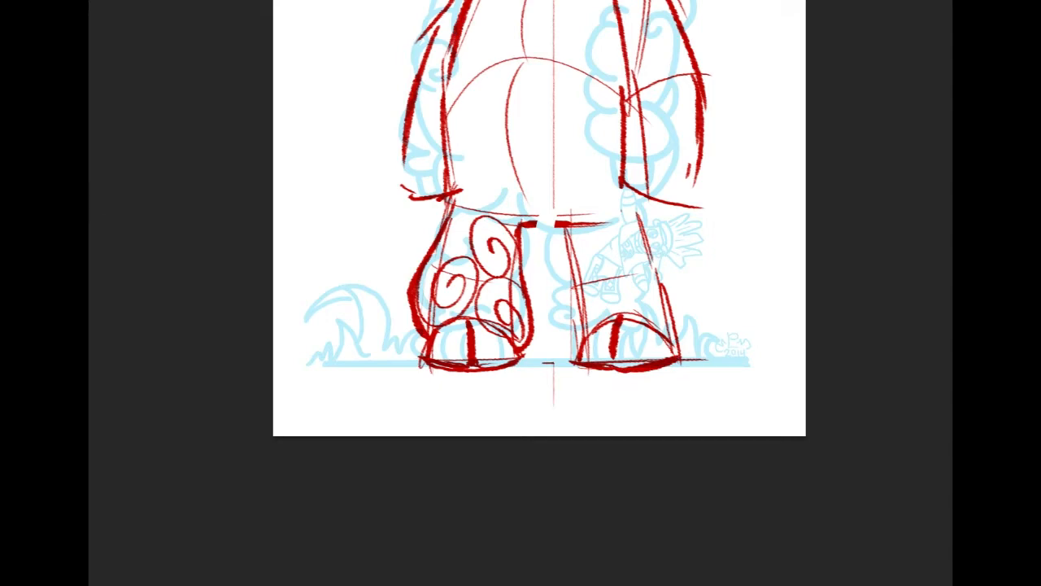
left_click(98, 2)
left_click_drag(203, 240, 203, 126)
left_click(165, 248)
mouse_move(593, 356)
left_mouse_down()
mouse_move(667, 357)
mouse_move(632, 364)
mouse_move(675, 372)
left_mouse_up()
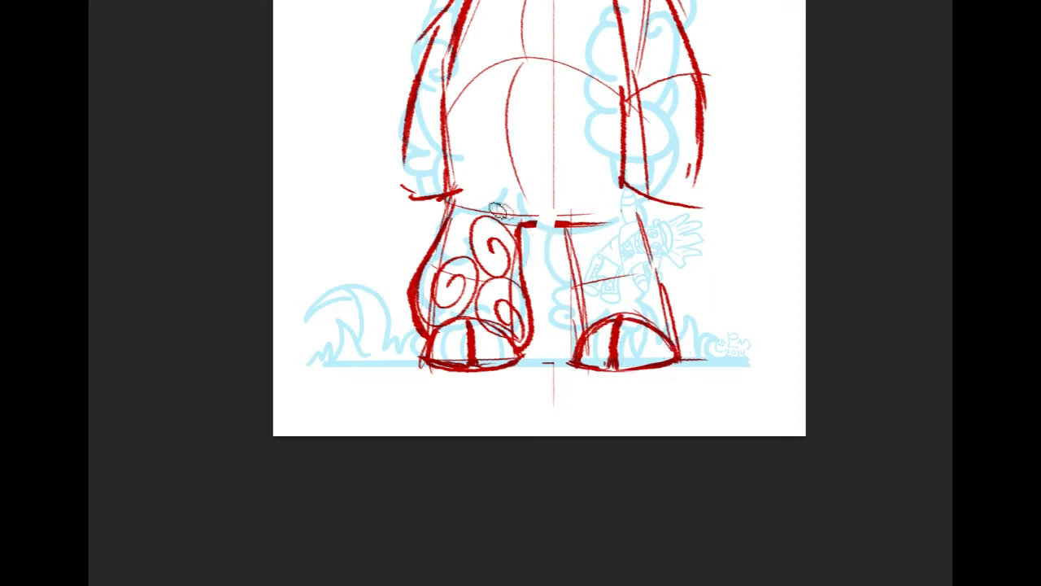
Draw a thick curved lower edge for the torso, running from the left-hand hip to between the legs
left_click_drag(465, 192, 571, 223)
key("ctrl+z")
left_click_drag(464, 190, 573, 222)
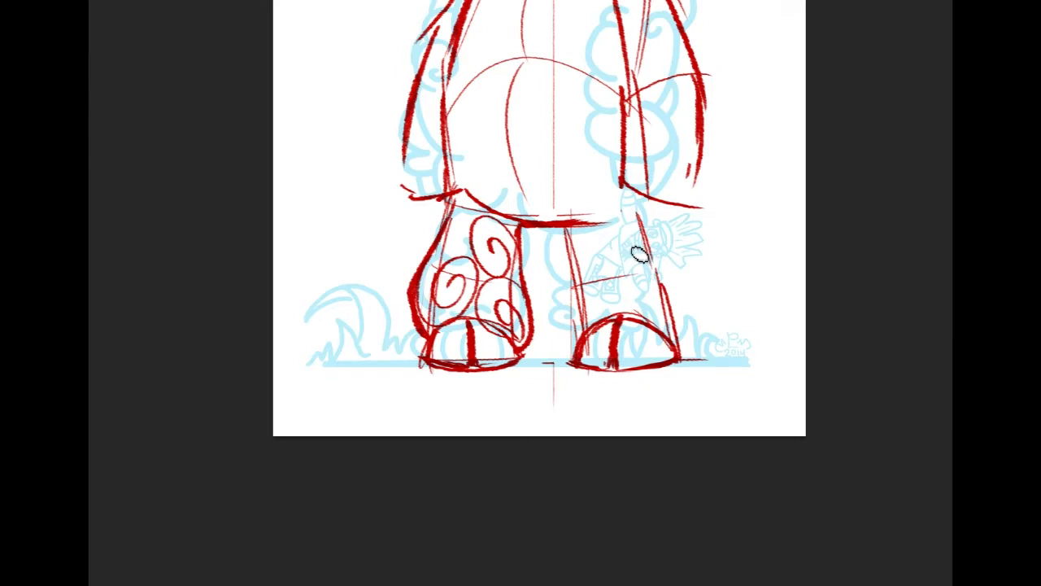
Draw bulging wool contours on both sides of the right-hand leg and fill it with spiral curls
mouse_move(565, 237)
left_mouse_down()
mouse_move(560, 285)
mouse_move(573, 335)
left_mouse_up()
key("ctrl+z")
left_click_drag(564, 233, 570, 334)
mouse_move(639, 211)
left_mouse_down()
mouse_move(689, 311)
mouse_move(680, 354)
left_mouse_up()
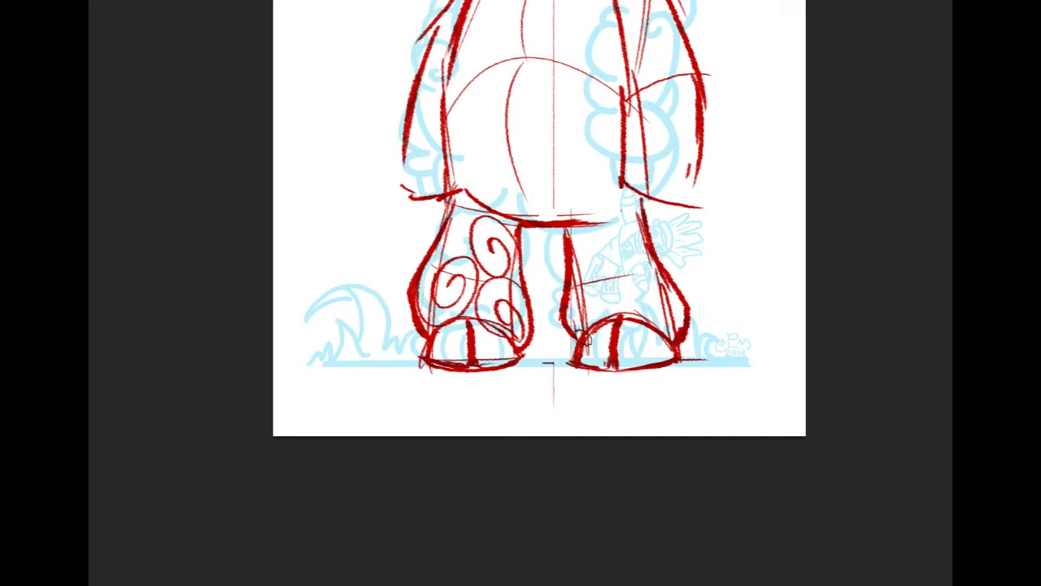
mouse_move(603, 288)
left_mouse_down()
mouse_move(625, 278)
mouse_move(590, 307)
left_mouse_up()
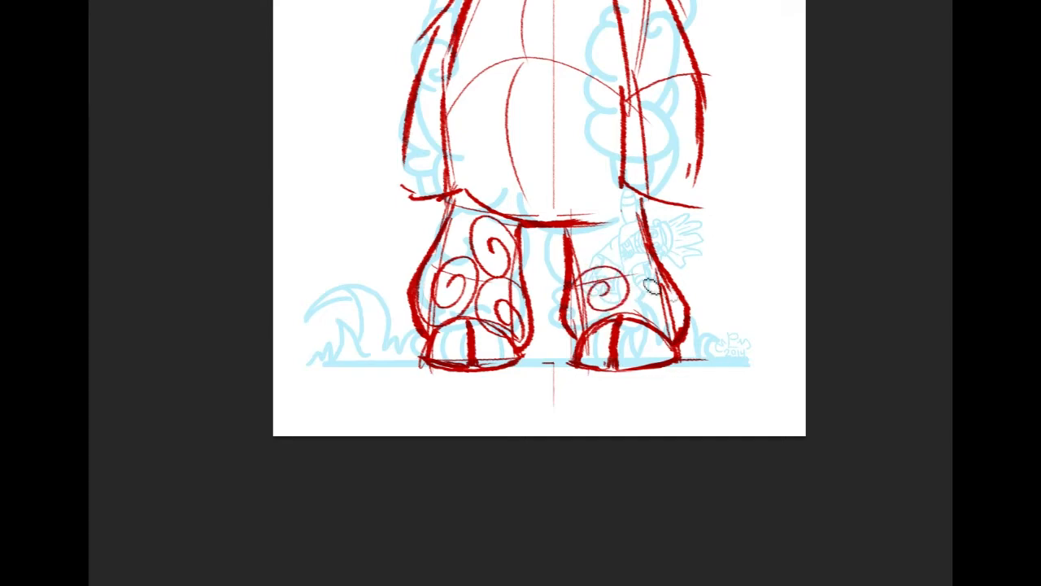
left_click_drag(650, 276, 667, 315)
mouse_move(632, 231)
left_mouse_down()
mouse_move(578, 250)
mouse_move(620, 244)
left_mouse_up()
Mirror the canvas horizontally and clear the selection
mouse_move(553, 203)
left_mouse_down()
mouse_move(592, 417)
mouse_move(553, 452)
mouse_move(545, 436)
mouse_move(553, 517)
left_mouse_up()
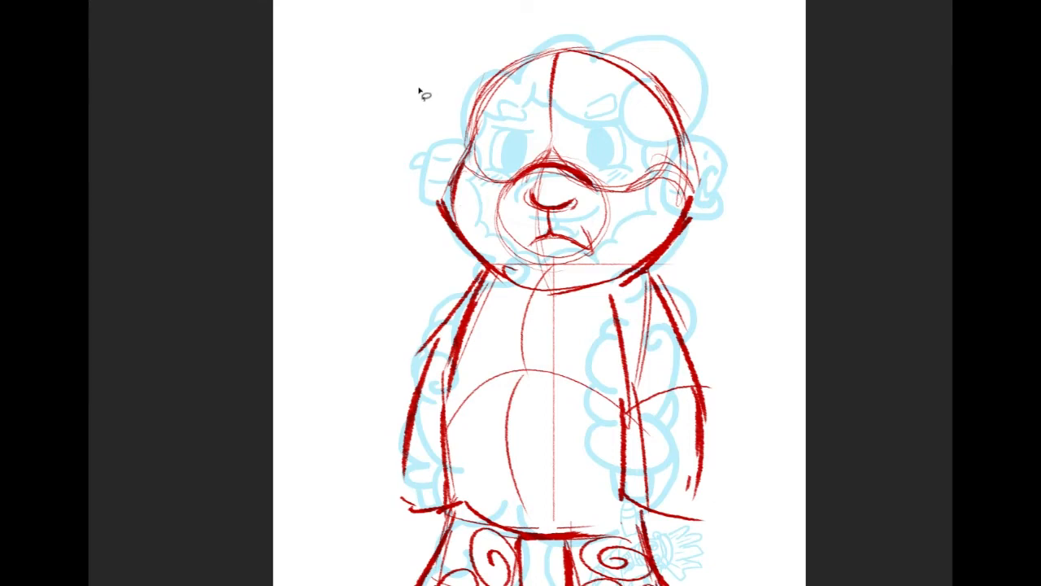
key("m")
mouse_move(317, 130)
left_mouse_down()
mouse_move(593, 34)
mouse_move(695, 157)
mouse_move(686, 121)
left_mouse_up()
key("ctrl+d")
Lasso the whole head and reshape it by distorting its corners slightly with Free Transform
left_click_drag(604, 52, 665, 199)
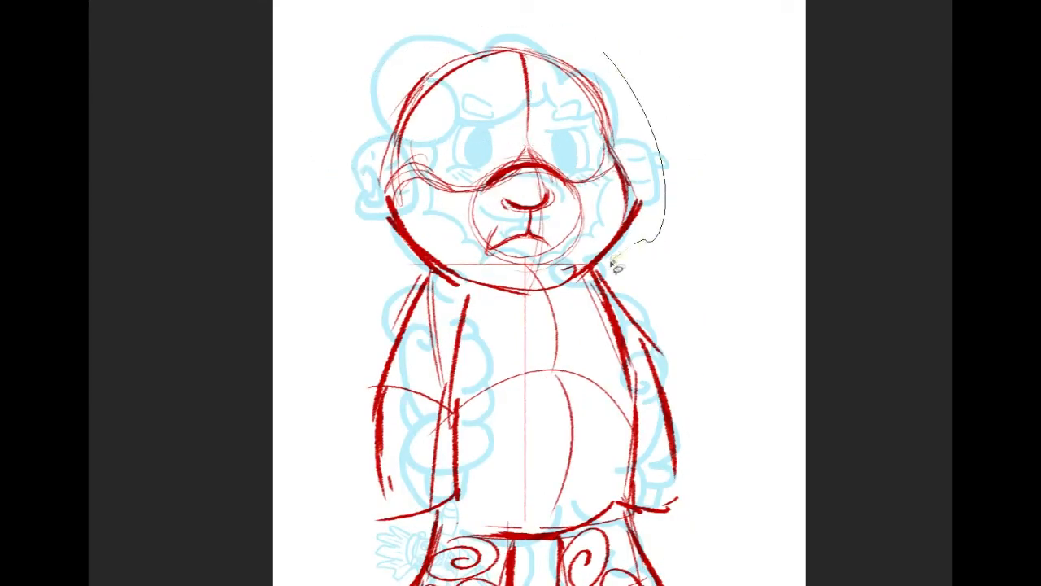
mouse_move(401, 259)
left_mouse_down()
mouse_move(364, 84)
mouse_move(671, 60)
mouse_move(658, 163)
left_mouse_up()
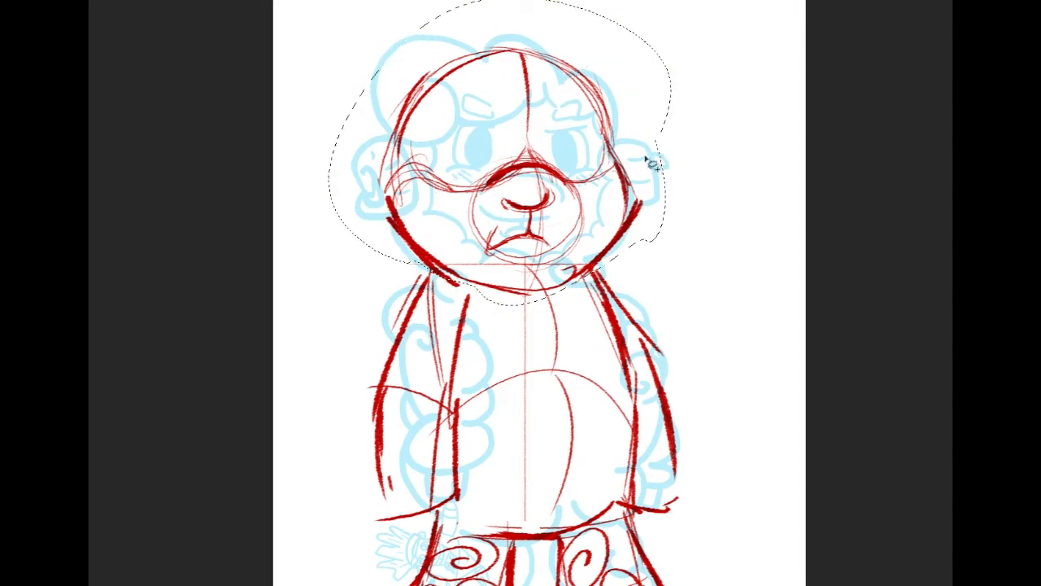
key("ctrl+t")
left_click_drag(513, 5, 580, 69)
left_click_drag(397, 65, 385, 57)
left_click_drag(727, 372, 722, 364)
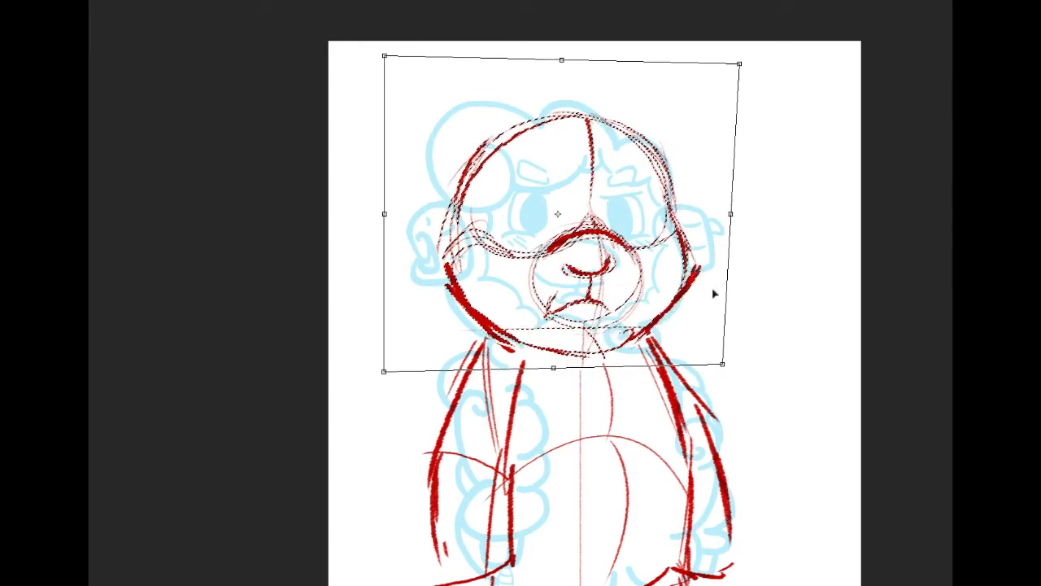
left_click_drag(384, 56, 373, 46)
key("Return")
key("ctrl+d")
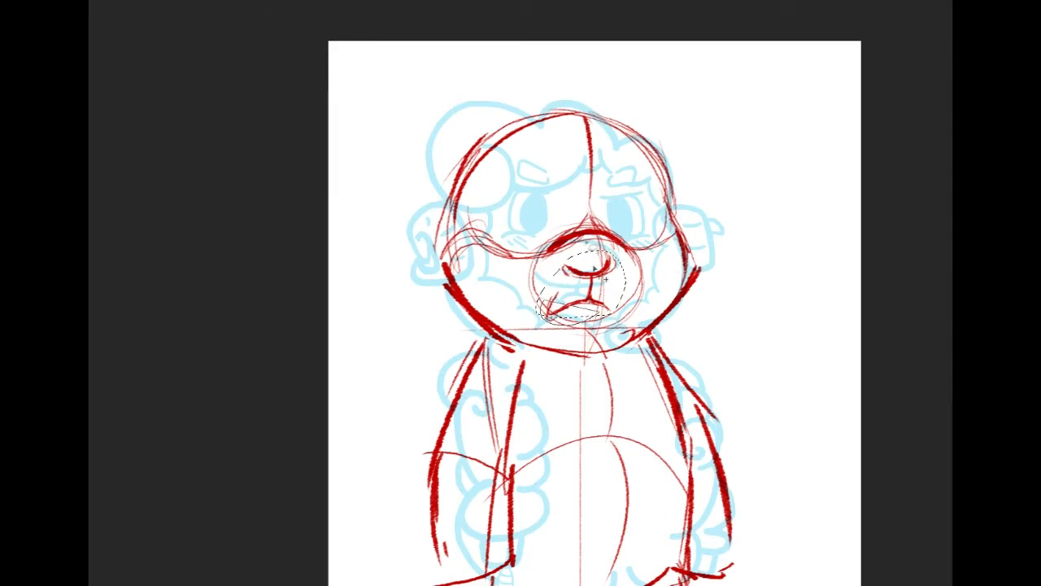
Move the selected nose and mouth toward the right-hand side of the muzzle and deselect them
left_click_drag(581, 277, 606, 273)
key("ctrl+d")
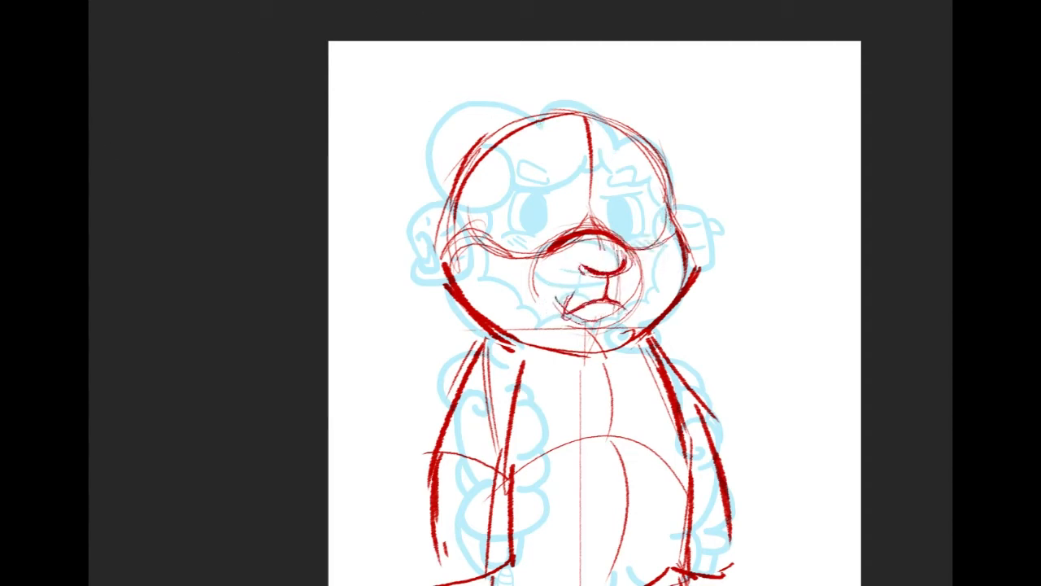
mouse_move(604, 263)
left_mouse_down()
mouse_move(622, 262)
mouse_move(598, 243)
left_mouse_up()
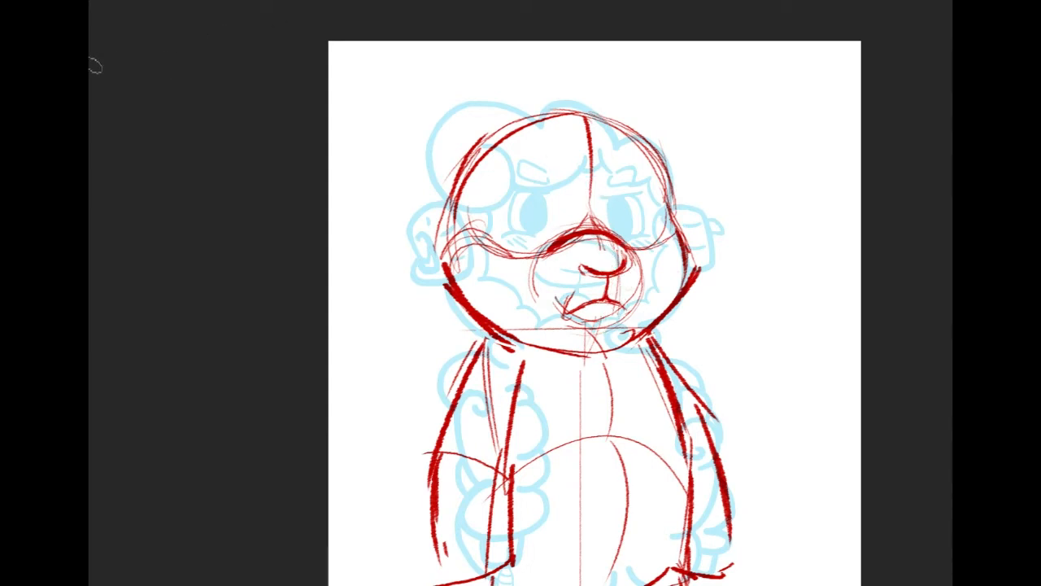
Compare the nose and mouth placement before and after the move by undoing and redoing it
key("ctrl+z")
key("ctrl+z")
key("ctrl+z")
key("ctrl+z")
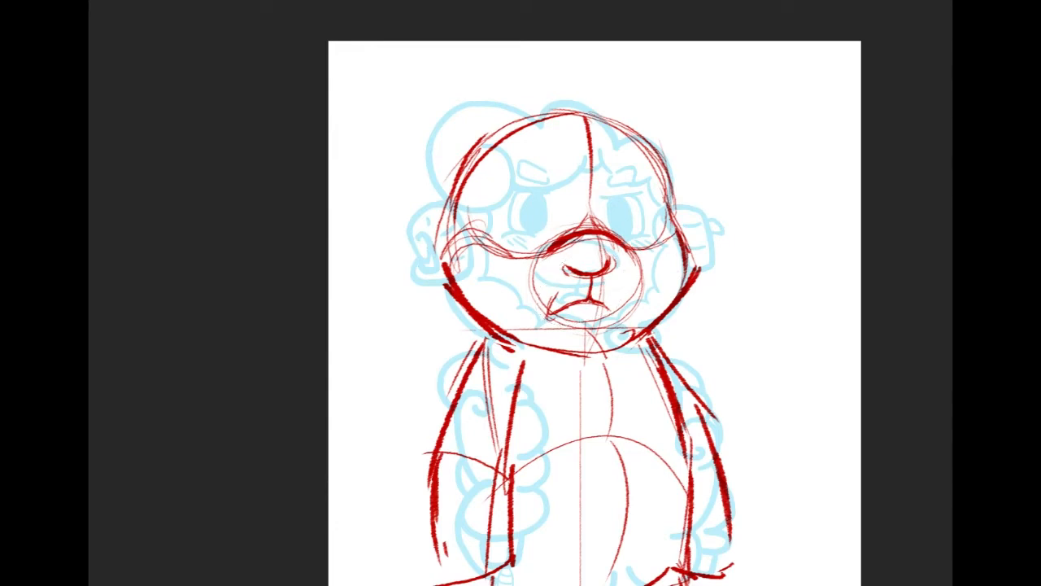
key("ctrl+shift+z")
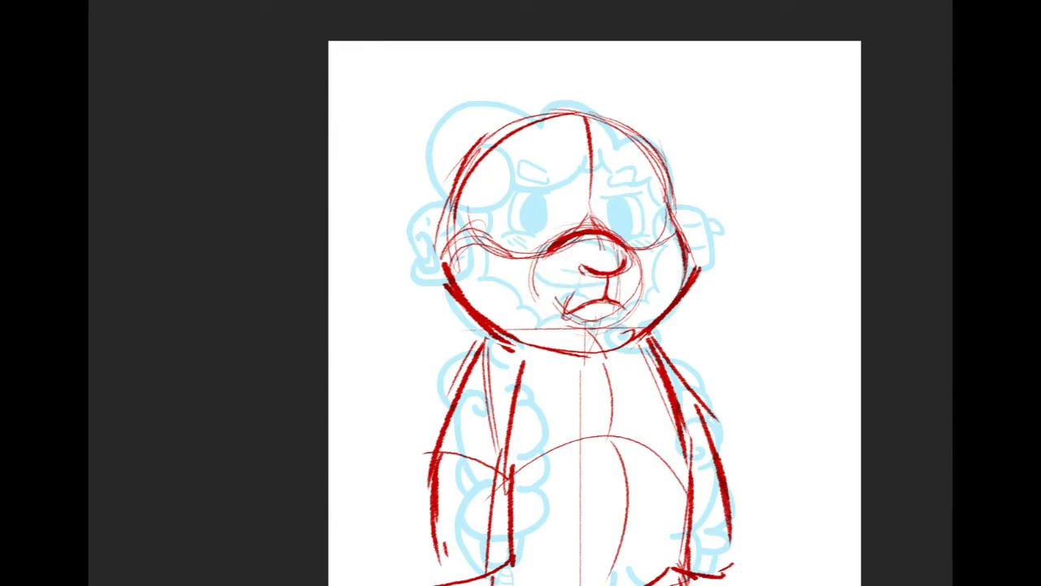
key("ctrl+z")
key("ctrl+shift+z")
Draw the lower eyelid line of the left-hand eye and two thick, angry eyebrows slanting toward the nose bridge
scroll(929, 415, "down", 5)
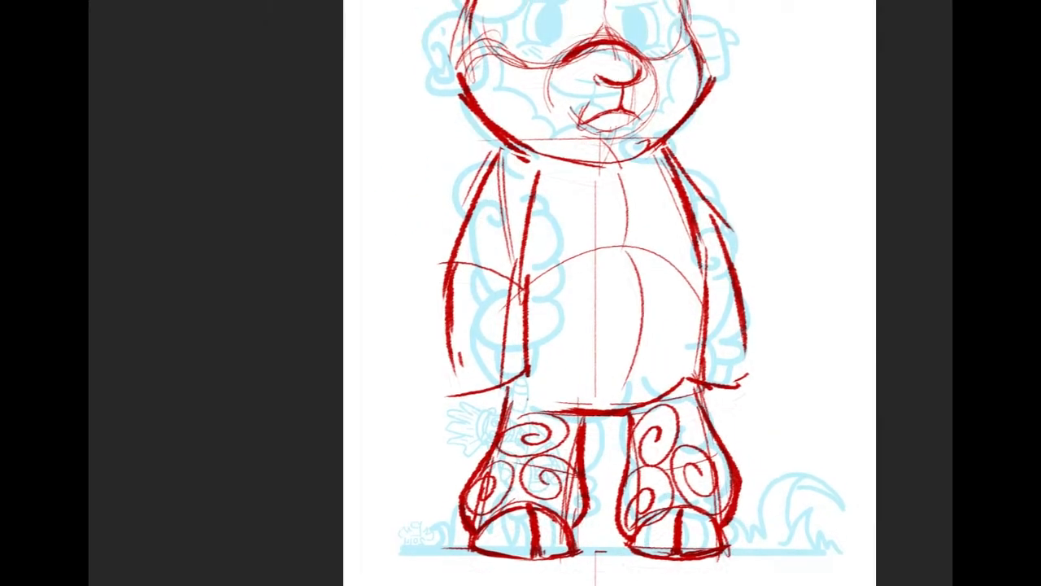
scroll(935, 464, "down", 2)
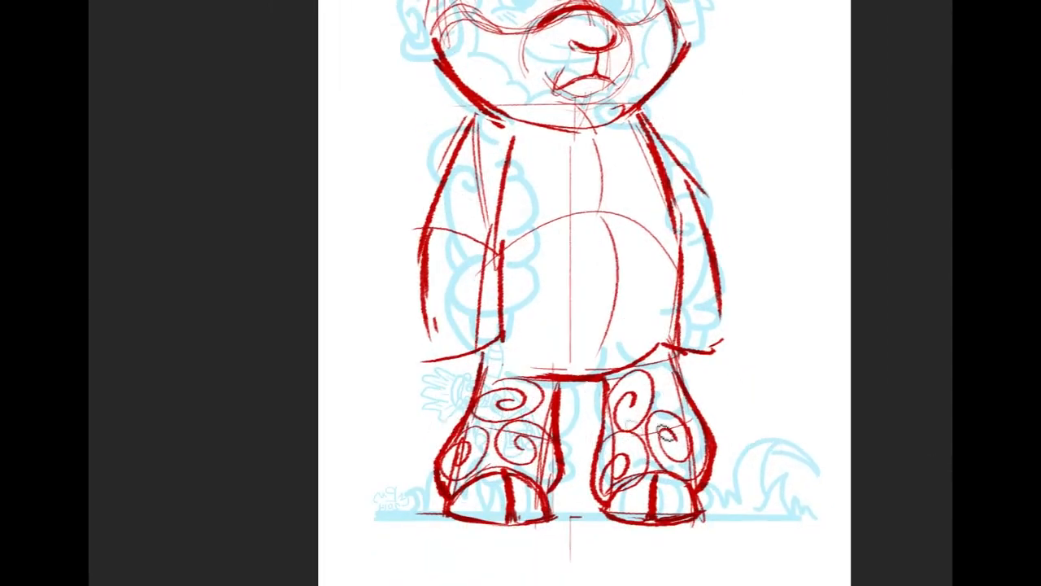
mouse_move(527, 430)
left_mouse_down()
mouse_move(574, 569)
mouse_move(535, 429)
left_mouse_up()
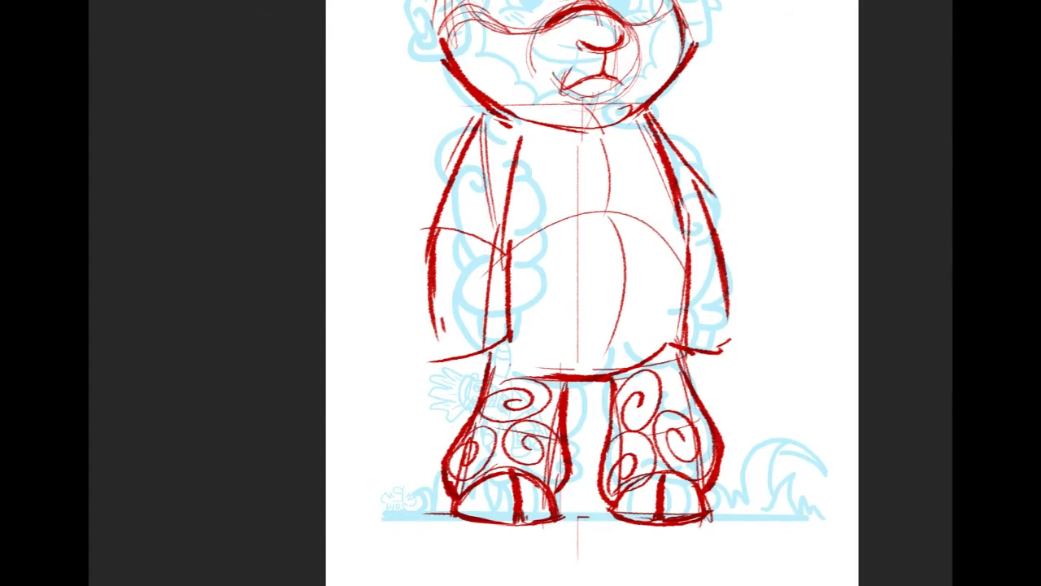
mouse_move(896, 75)
left_mouse_down()
mouse_move(890, 166)
mouse_move(926, 242)
mouse_move(890, 287)
left_mouse_up()
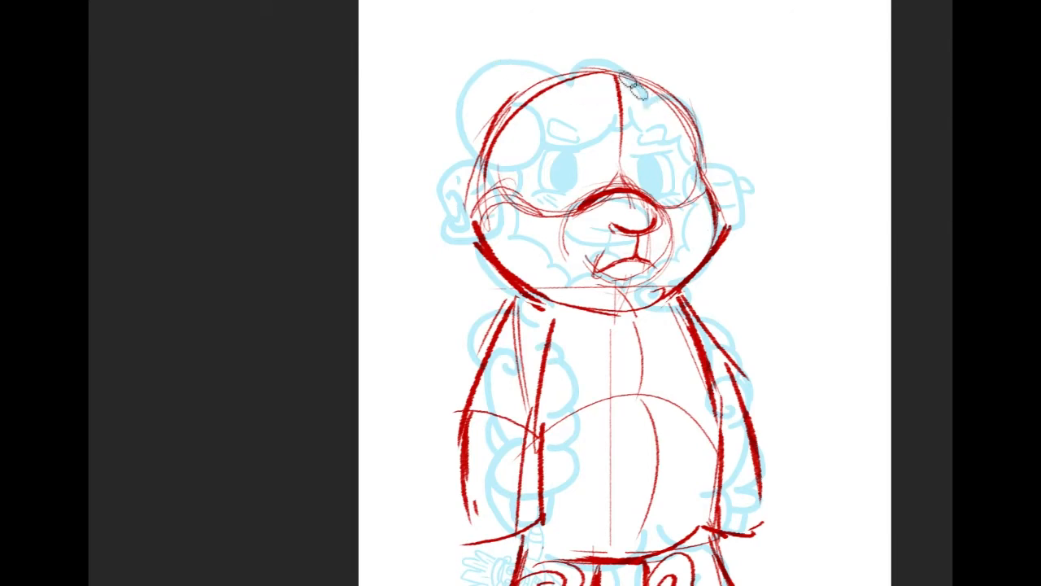
left_click_drag(521, 200, 584, 195)
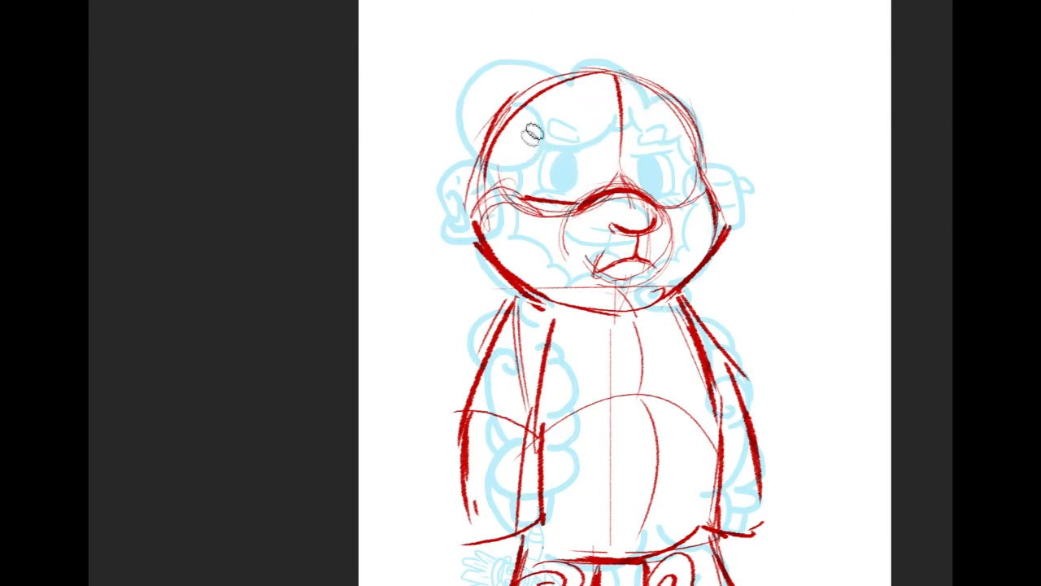
mouse_move(585, 139)
left_mouse_down()
mouse_move(520, 116)
mouse_move(529, 137)
mouse_move(596, 151)
mouse_move(536, 113)
mouse_move(513, 115)
mouse_move(520, 145)
mouse_move(593, 152)
mouse_move(591, 142)
mouse_move(639, 140)
mouse_move(717, 112)
left_mouse_up()
key("ctrl+z")
mouse_move(630, 147)
left_mouse_down()
mouse_move(717, 150)
mouse_move(712, 119)
mouse_move(711, 150)
left_mouse_up()
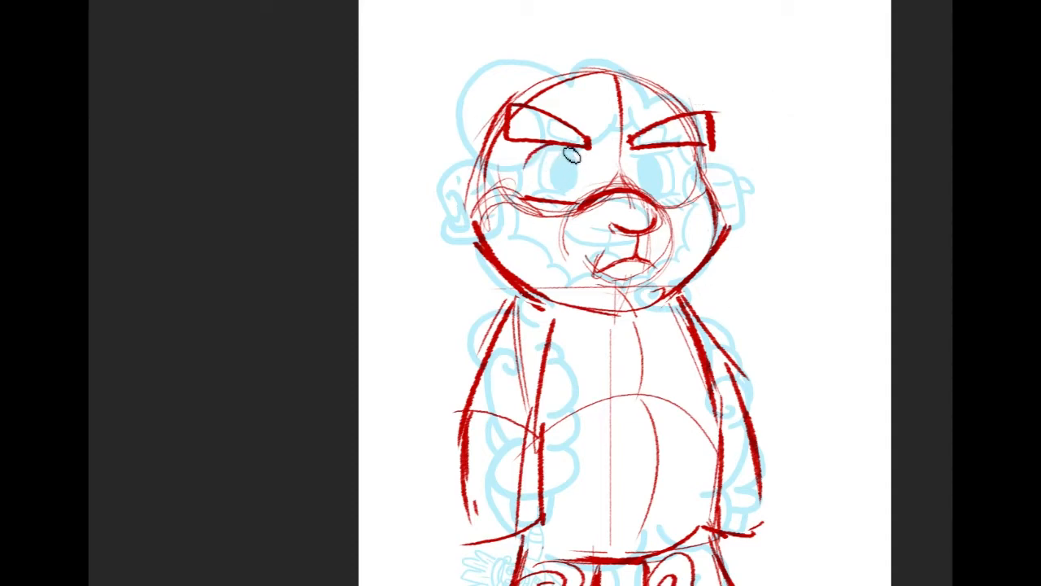
Draw both eyes beneath the eyebrows with curved outlines and solid oval pupils
mouse_move(589, 149)
left_mouse_down()
mouse_move(557, 151)
mouse_move(548, 196)
left_mouse_up()
mouse_move(570, 154)
left_mouse_down()
mouse_move(571, 191)
mouse_move(580, 172)
left_mouse_up()
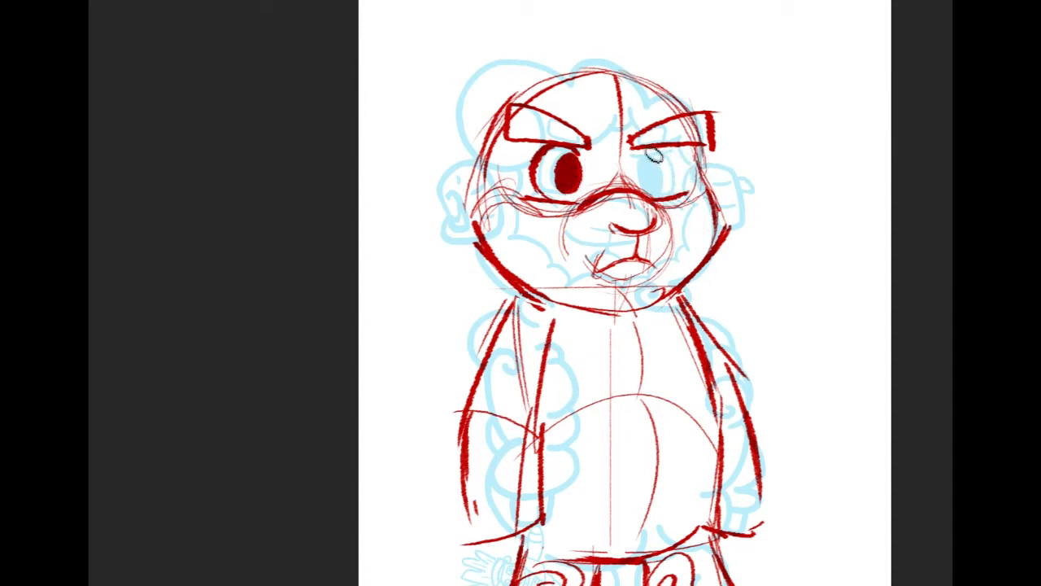
left_click_drag(682, 169, 684, 182)
key("ctrl+z")
mouse_move(638, 157)
left_mouse_down()
mouse_move(684, 186)
mouse_move(654, 189)
mouse_move(655, 169)
mouse_move(648, 188)
mouse_move(649, 165)
mouse_move(664, 173)
mouse_move(658, 164)
mouse_move(648, 190)
mouse_move(665, 170)
left_mouse_up()
key("ctrl+z")
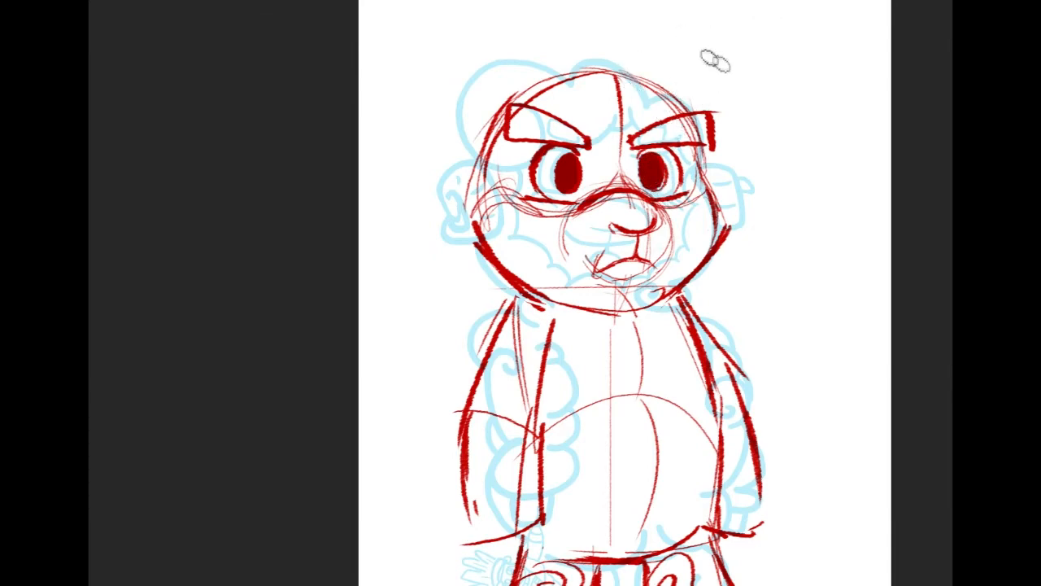
Draw a drooping ear with an inner fold on each side of the head
scroll(771, 118, "up", 2)
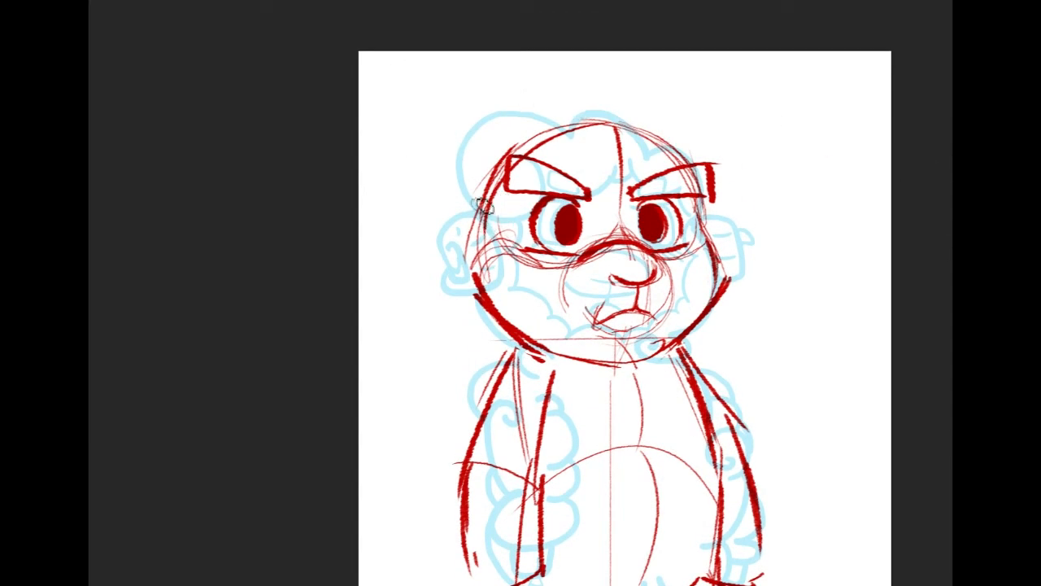
mouse_move(484, 209)
left_mouse_down()
mouse_move(404, 241)
mouse_move(470, 274)
left_mouse_up()
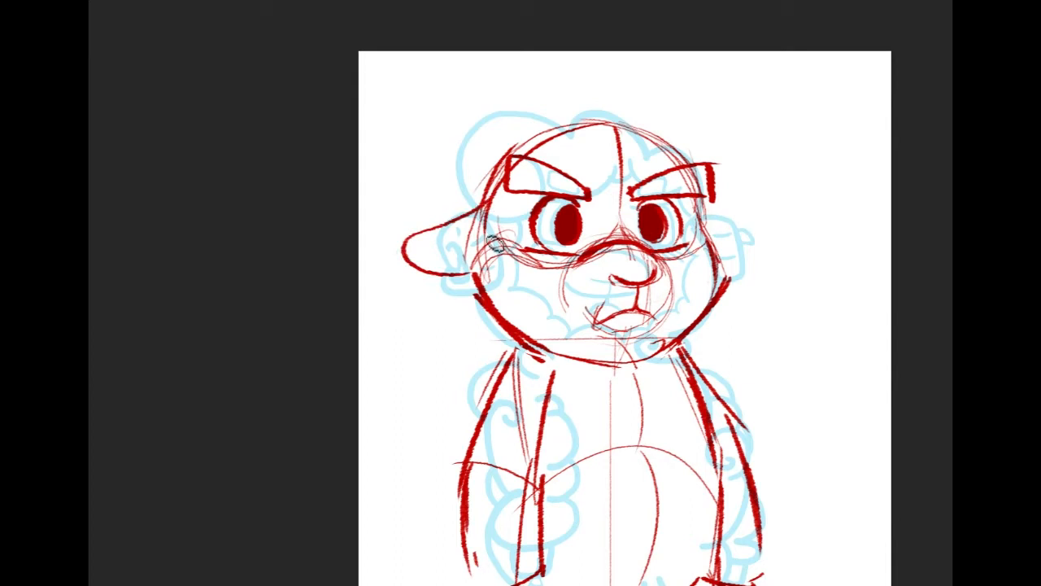
mouse_move(489, 204)
left_mouse_down()
mouse_move(442, 257)
mouse_move(468, 273)
left_mouse_up()
mouse_move(711, 209)
left_mouse_down()
mouse_move(784, 255)
mouse_move(710, 246)
mouse_move(777, 264)
mouse_move(722, 283)
mouse_move(750, 281)
mouse_move(771, 255)
mouse_move(750, 275)
left_mouse_up()
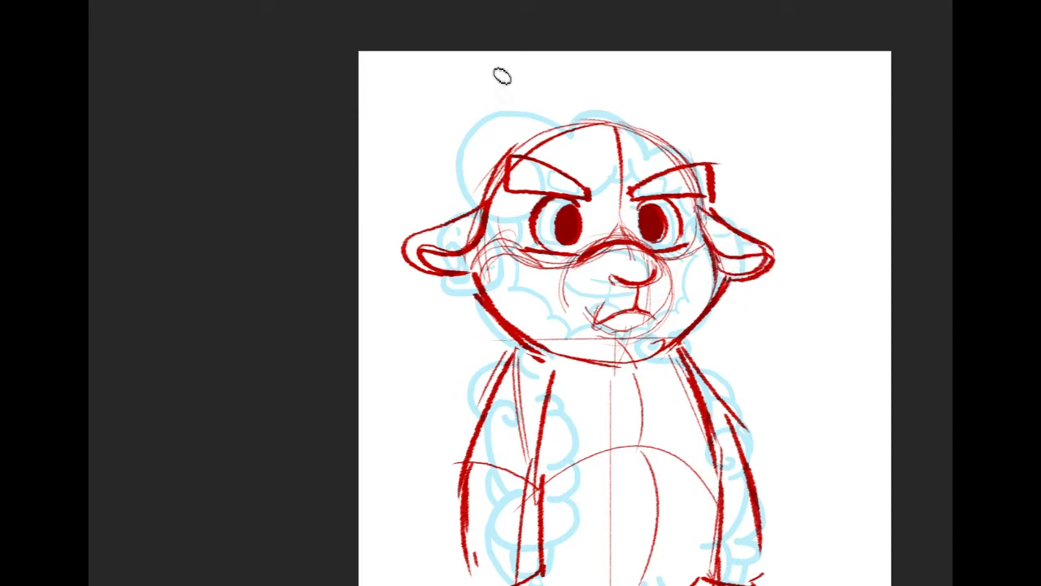
Draw the hoof-like hands at the ends of both arms, adding a cuff curve, split line and thumb on the left-hand one
mouse_move(660, 154)
left_mouse_down()
mouse_move(659, 104)
mouse_move(700, 104)
left_mouse_up()
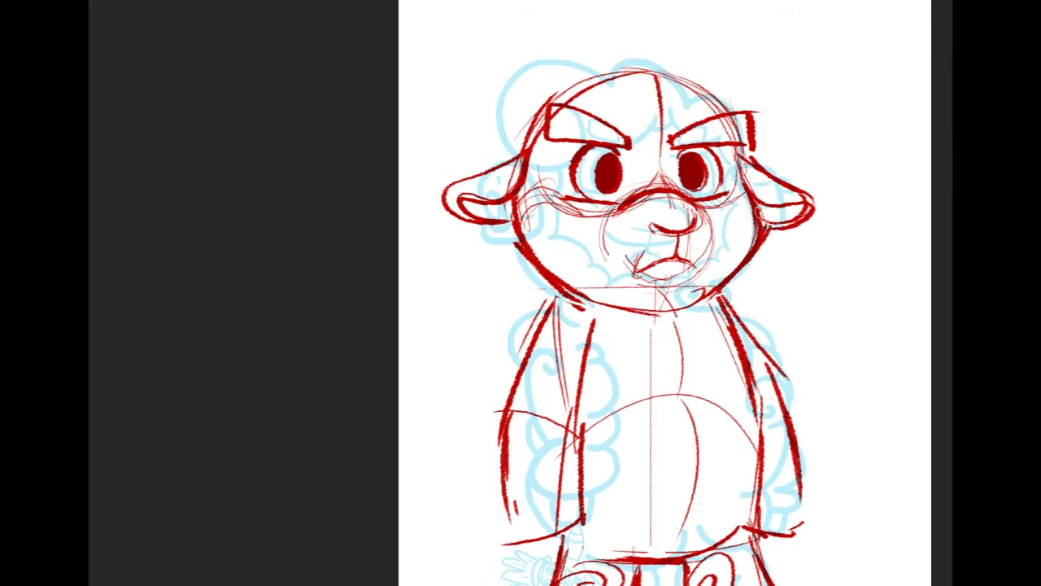
left_click_drag(656, 390, 661, 208)
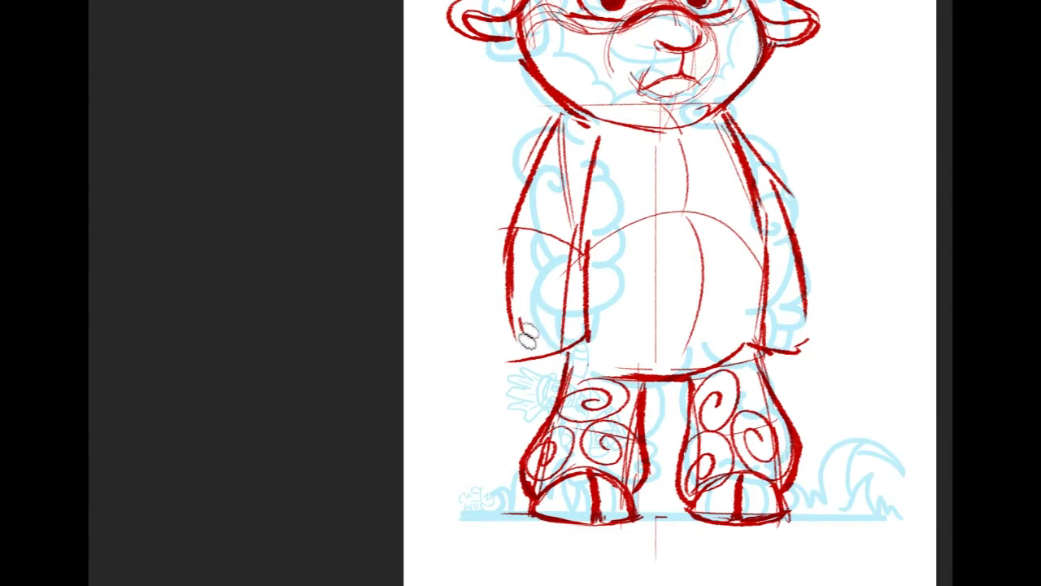
left_click_drag(514, 303, 533, 358)
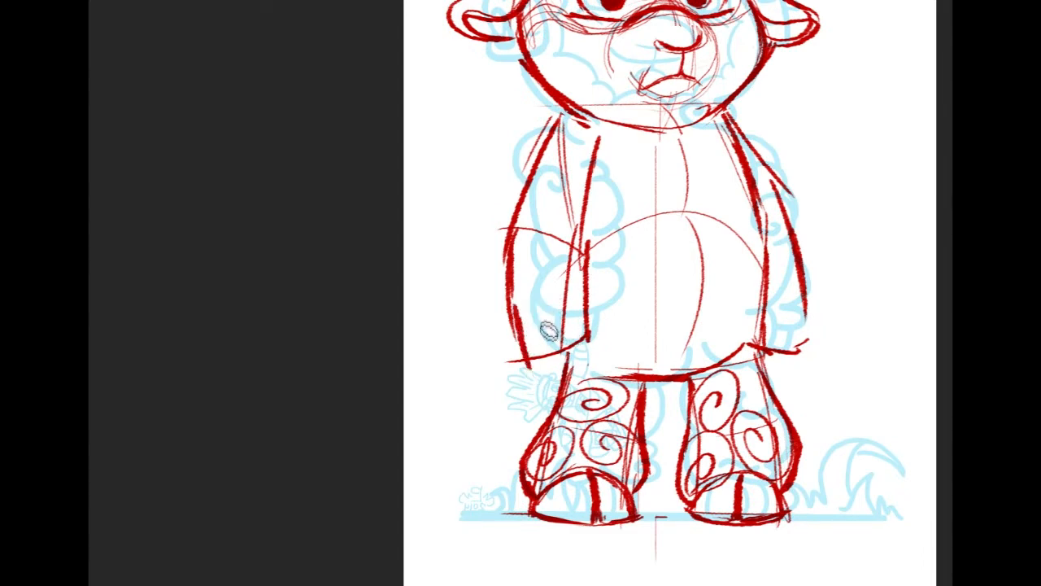
left_click_drag(595, 279, 595, 313)
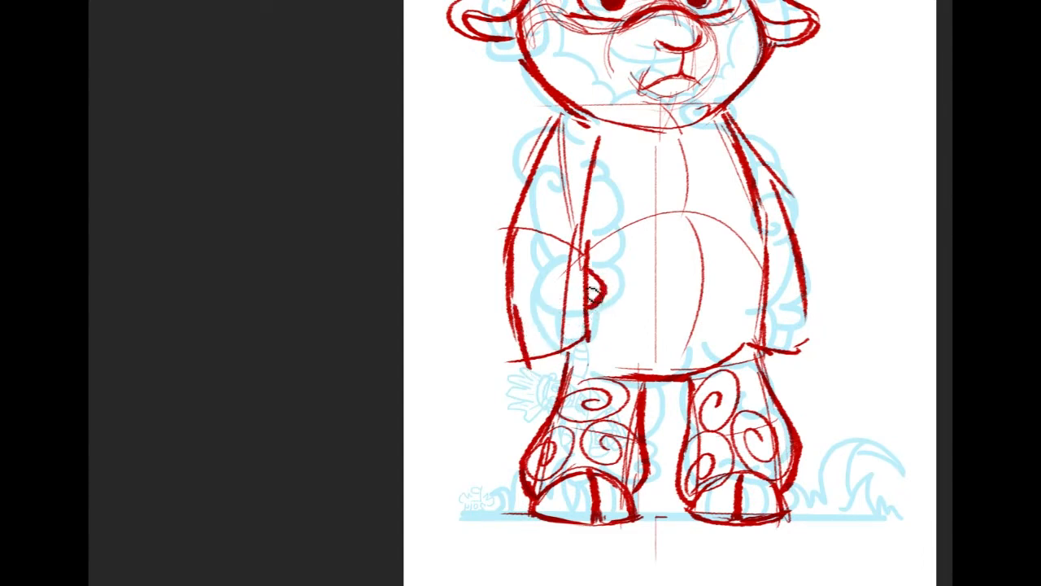
key("ctrl+z")
mouse_move(589, 277)
left_mouse_down()
mouse_move(601, 304)
mouse_move(537, 358)
mouse_move(570, 306)
left_mouse_up()
left_click_drag(794, 304, 797, 346)
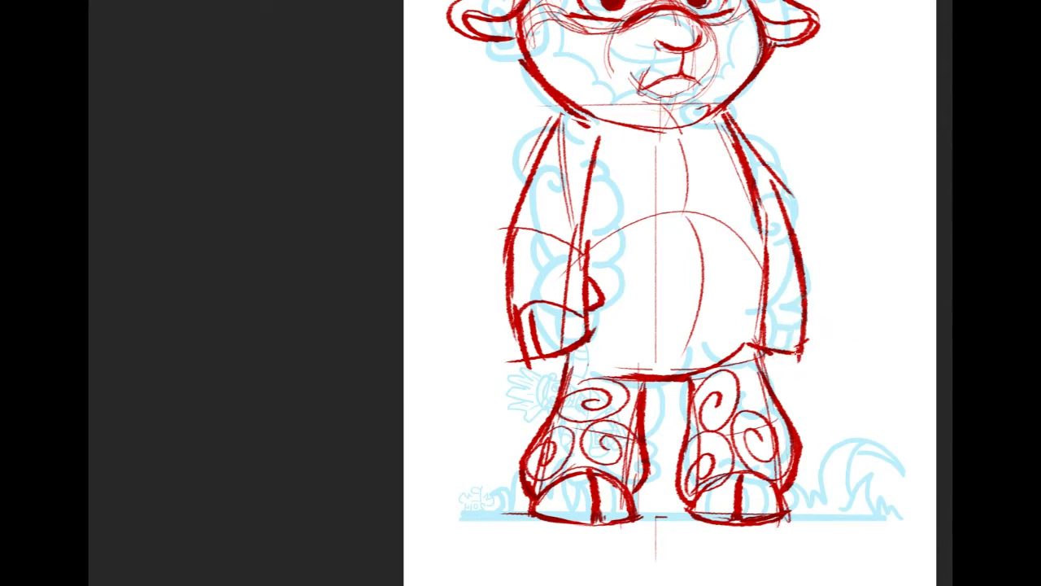
mouse_move(789, 307)
left_mouse_down()
mouse_move(799, 327)
mouse_move(783, 319)
left_mouse_up()
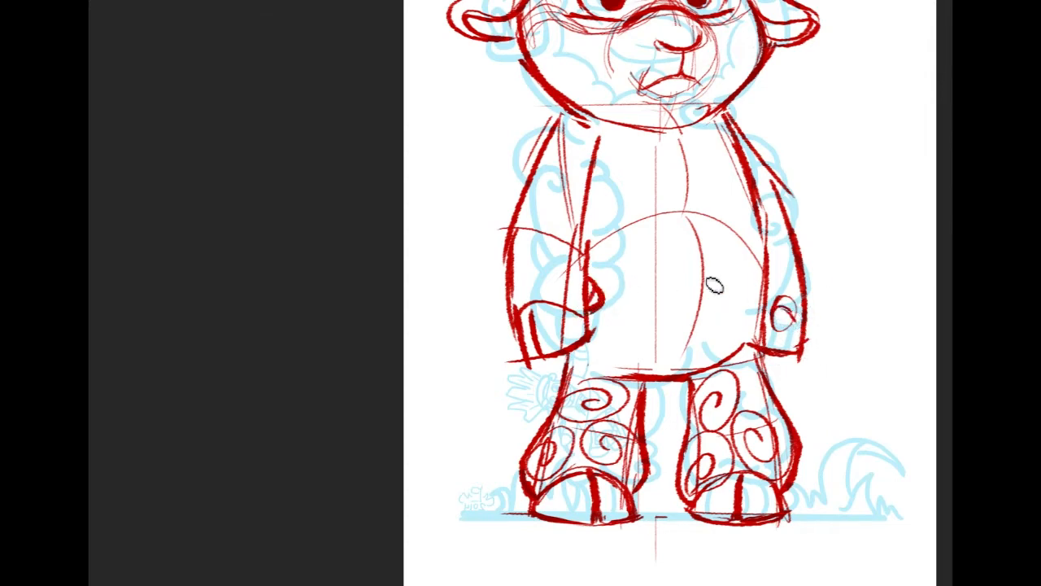
Draw bulging woolly sleeve outlines along the outer and inner sides of the left-hand arm
left_click_drag(605, 261, 621, 317)
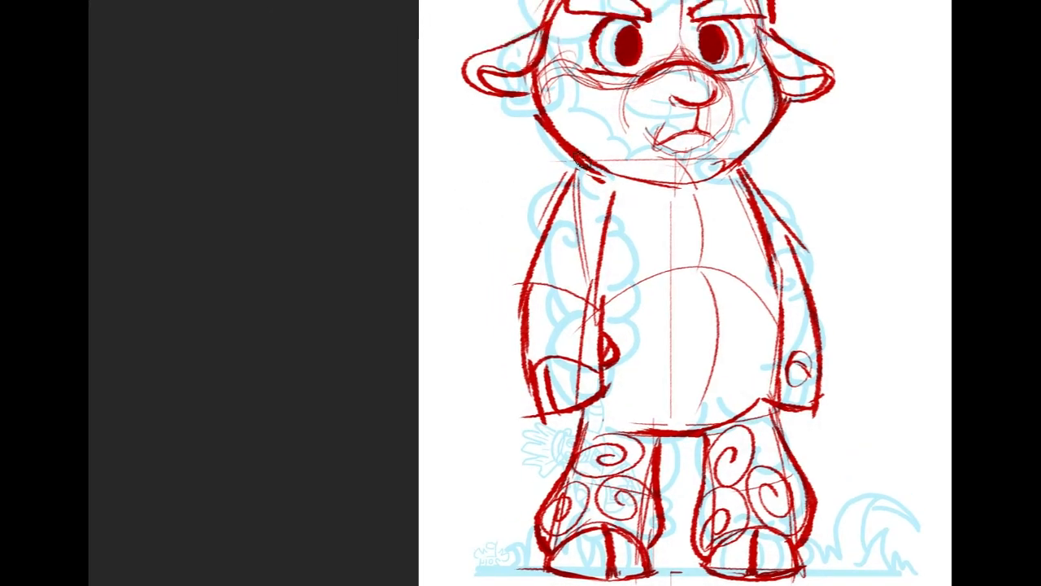
mouse_move(574, 173)
left_mouse_down()
mouse_move(525, 376)
mouse_move(540, 223)
mouse_move(525, 366)
left_mouse_up()
key("ctrl+z")
mouse_move(612, 193)
left_mouse_down()
mouse_move(644, 321)
mouse_move(622, 342)
left_mouse_up()
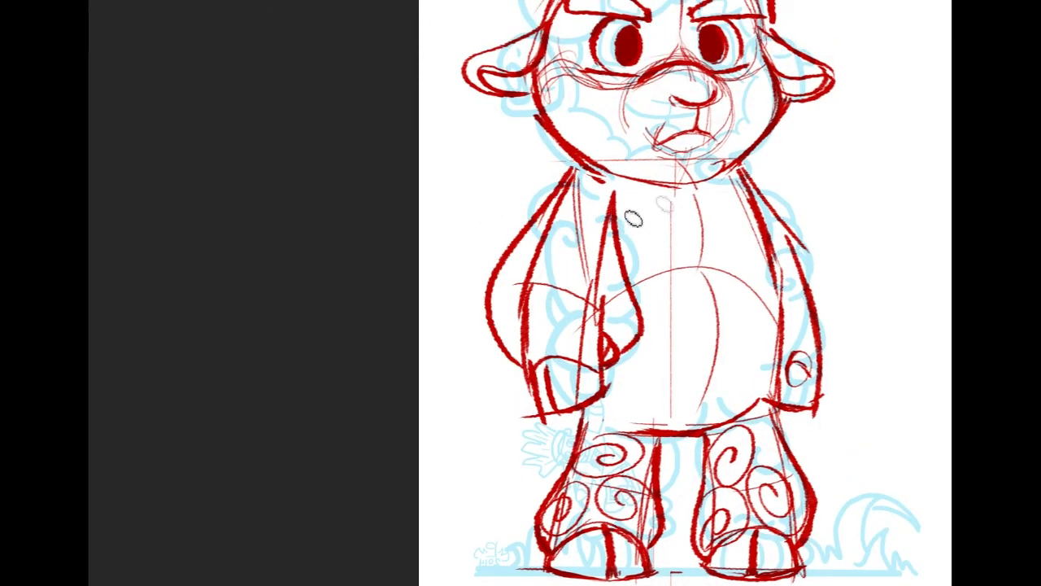
Draw a bulging outer sleeve outline on the right-hand arm, from the neck down to the hand
mouse_move(747, 177)
left_mouse_down()
mouse_move(848, 314)
mouse_move(821, 366)
left_mouse_up()
key("ctrl+z")
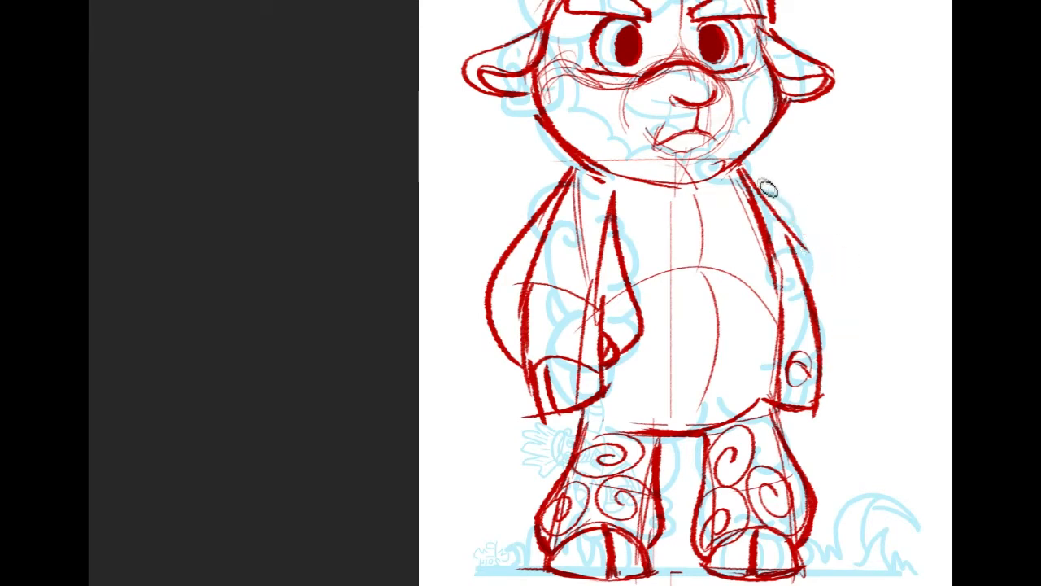
left_click_drag(743, 173, 821, 335)
key("ctrl+z")
key("ctrl+z")
mouse_move(744, 173)
left_mouse_down()
mouse_move(825, 262)
mouse_move(821, 353)
mouse_move(777, 216)
mouse_move(828, 366)
left_mouse_up()
key("ctrl+z")
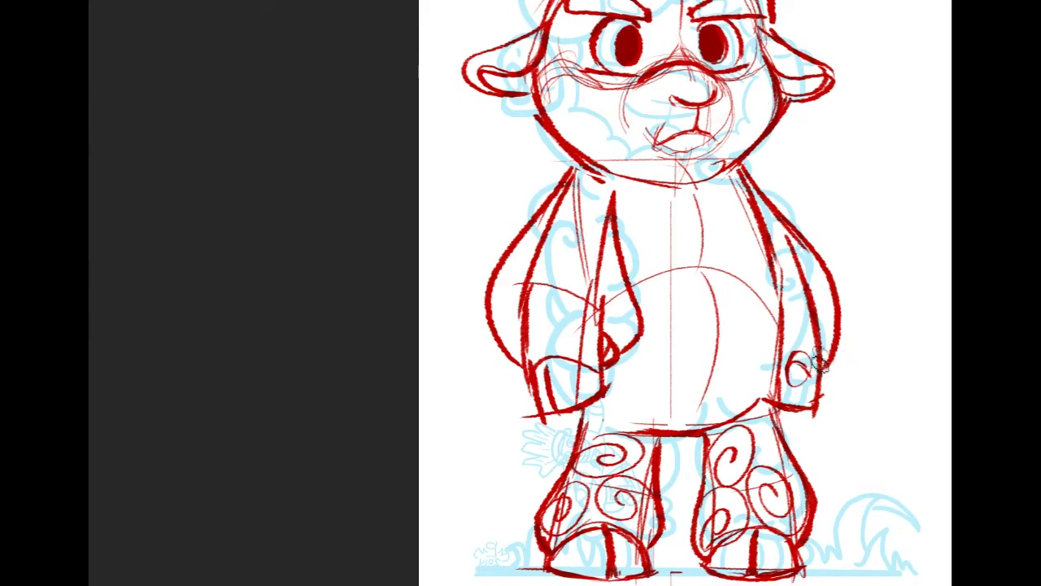
Add short shoulder and fold strokes where the left-hand arm meets the body, and a cuff curve above the right-hand hand
mouse_move(603, 174)
left_mouse_down()
mouse_move(665, 200)
mouse_move(735, 174)
left_mouse_up()
key("ctrl+z")
left_click_drag(722, 72, 728, 184)
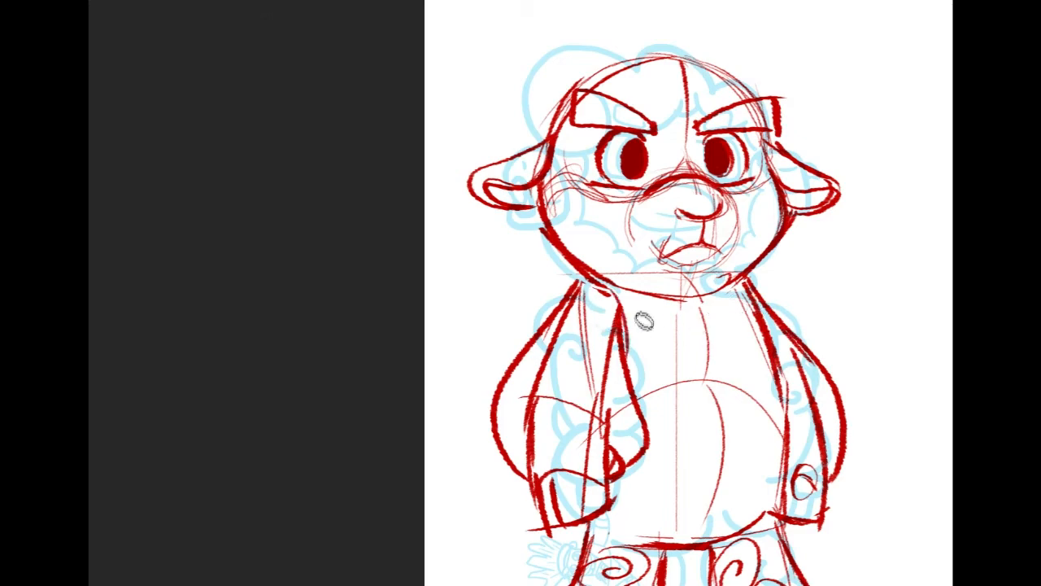
left_click_drag(846, 343, 846, 266)
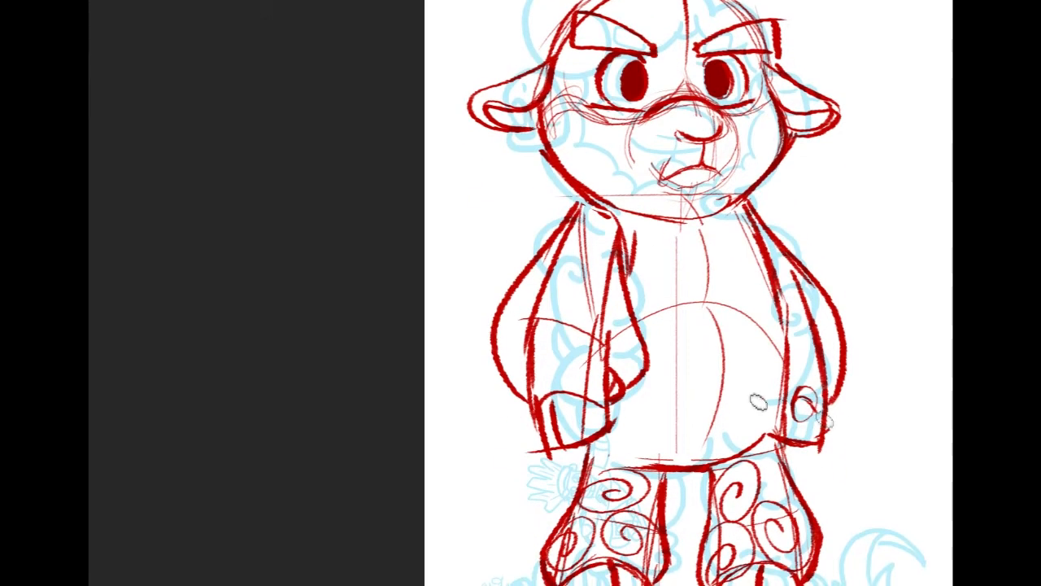
left_click_drag(786, 381, 793, 408)
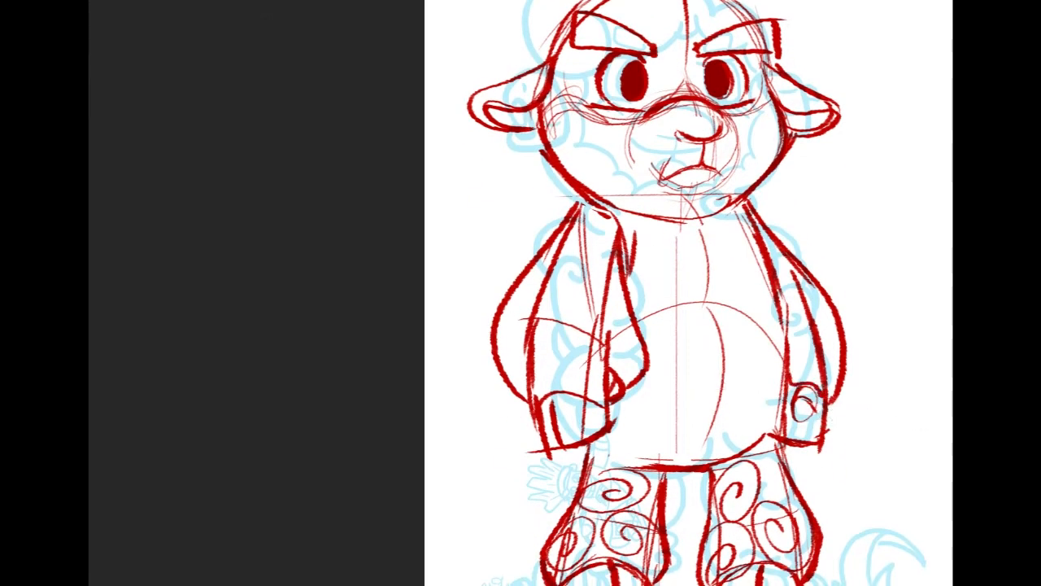
mouse_move(922, 372)
left_mouse_down()
mouse_move(878, 284)
mouse_move(862, 282)
left_mouse_up()
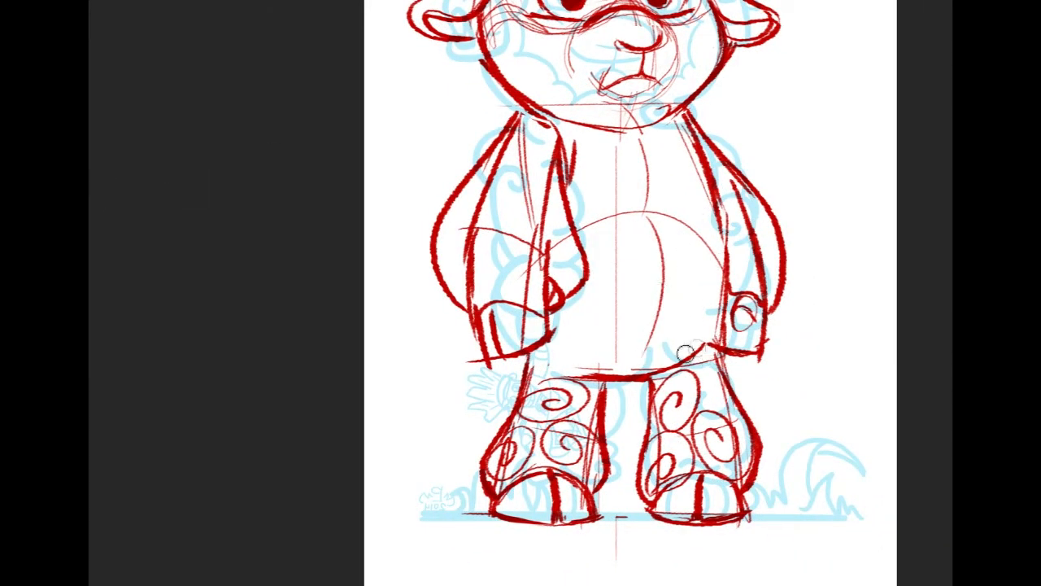
Replace the torso's lower edge with a smooth rounded curve spanning the tops of both legs
left_click_drag(582, 376, 641, 374)
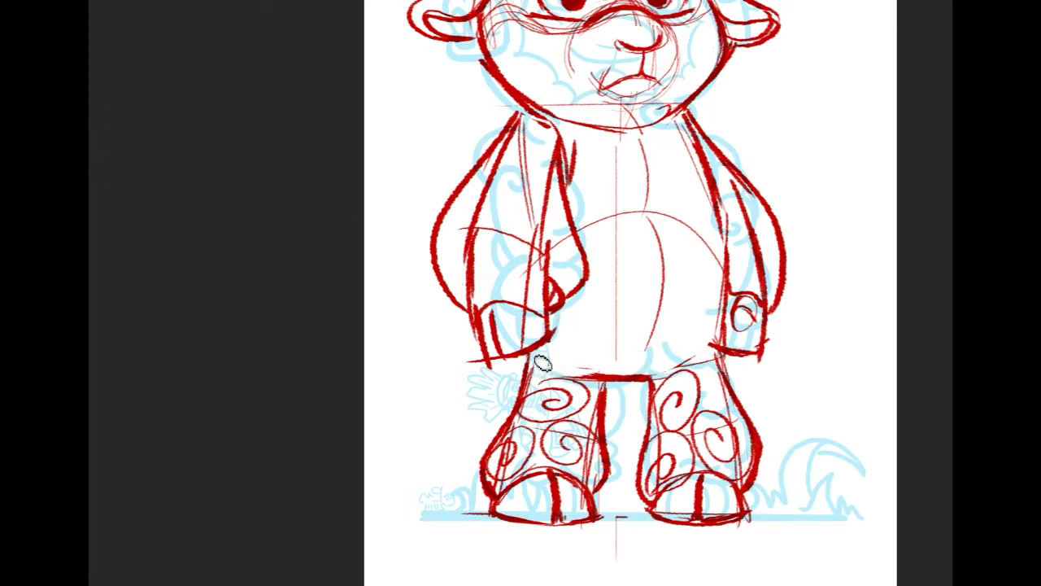
mouse_move(540, 359)
left_mouse_down()
mouse_move(585, 372)
mouse_move(693, 359)
left_mouse_up()
key("ctrl+z")
left_click_drag(620, 379, 691, 358)
left_click_drag(635, 244, 644, 365)
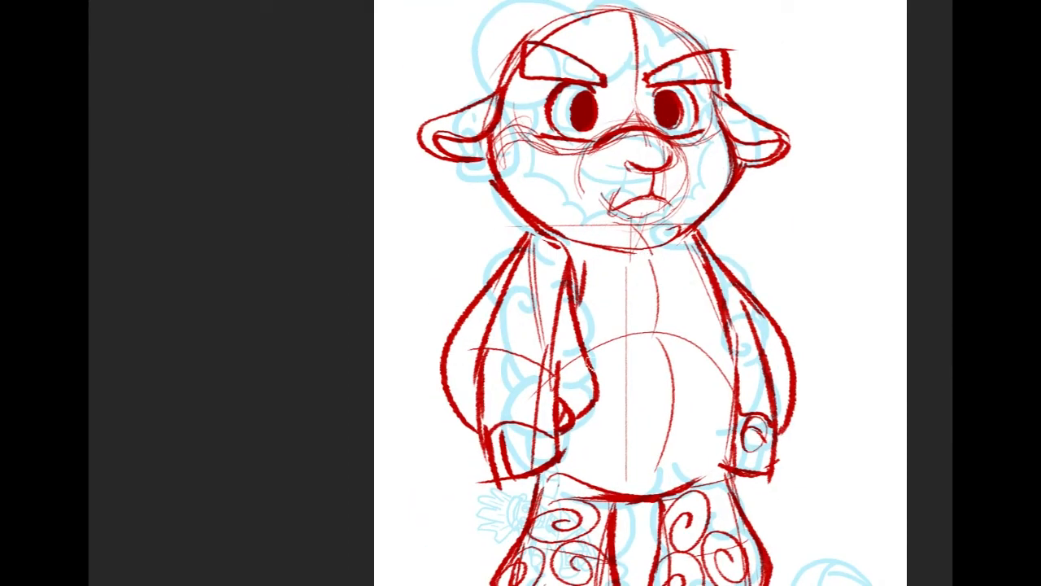
mouse_move(635, 292)
left_mouse_down()
mouse_move(614, 291)
mouse_move(507, 226)
mouse_move(581, 260)
mouse_move(628, 308)
left_mouse_up()
left_click_drag(841, 414, 845, 383)
left_click_drag(916, 318, 887, 391)
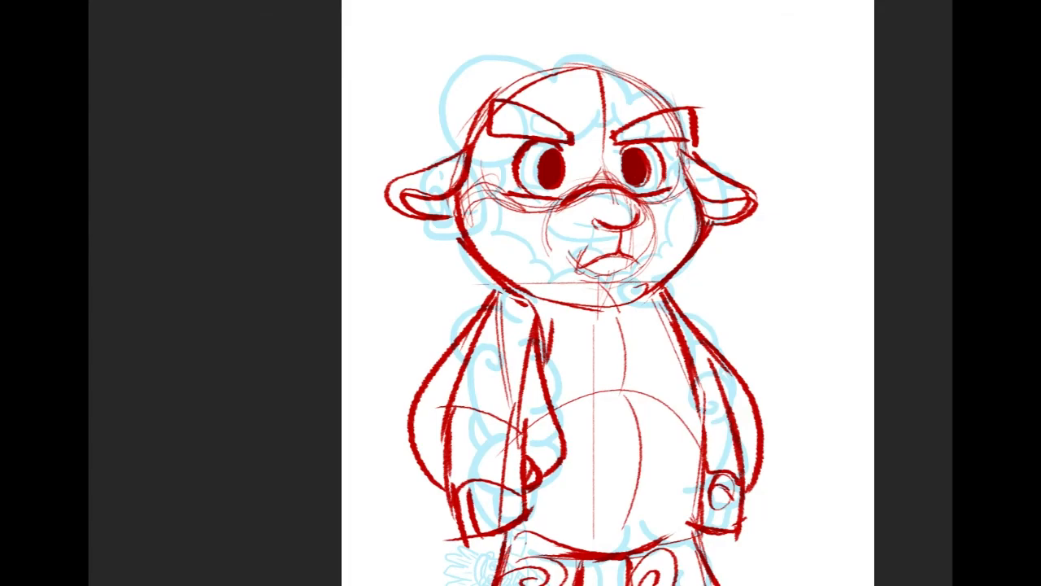
scroll(608, 293, "down", 7)
scroll(608, 293, "up", 2)
mouse_move(812, 25)
left_mouse_down()
mouse_move(734, 67)
mouse_move(701, 130)
left_mouse_up()
key("ctrl+z")
mouse_move(819, 26)
left_mouse_down()
mouse_move(737, 104)
mouse_move(759, 141)
mouse_move(763, 123)
mouse_move(806, 158)
left_mouse_up()
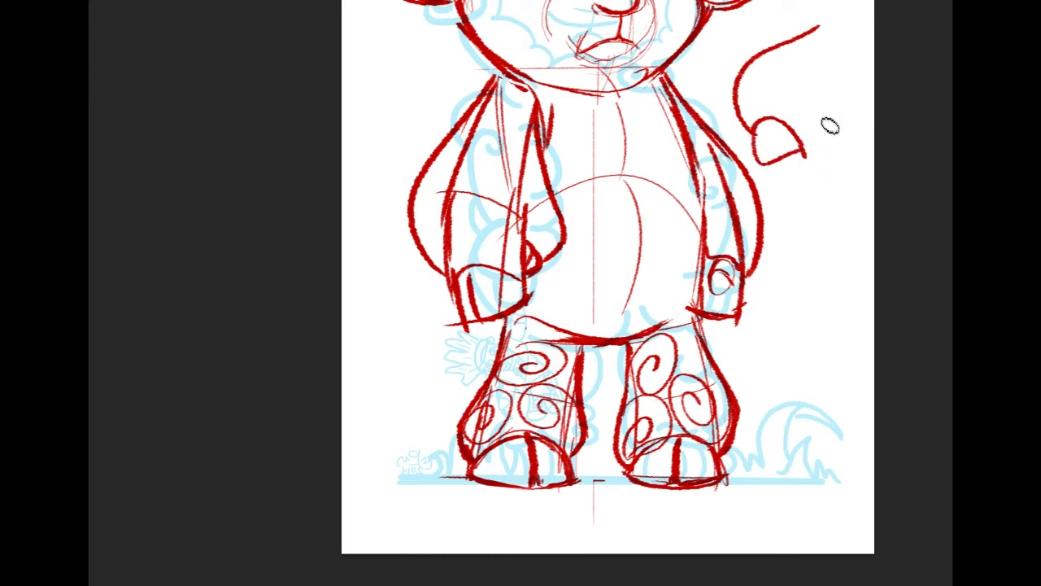
left_click_drag(790, 163, 855, 101)
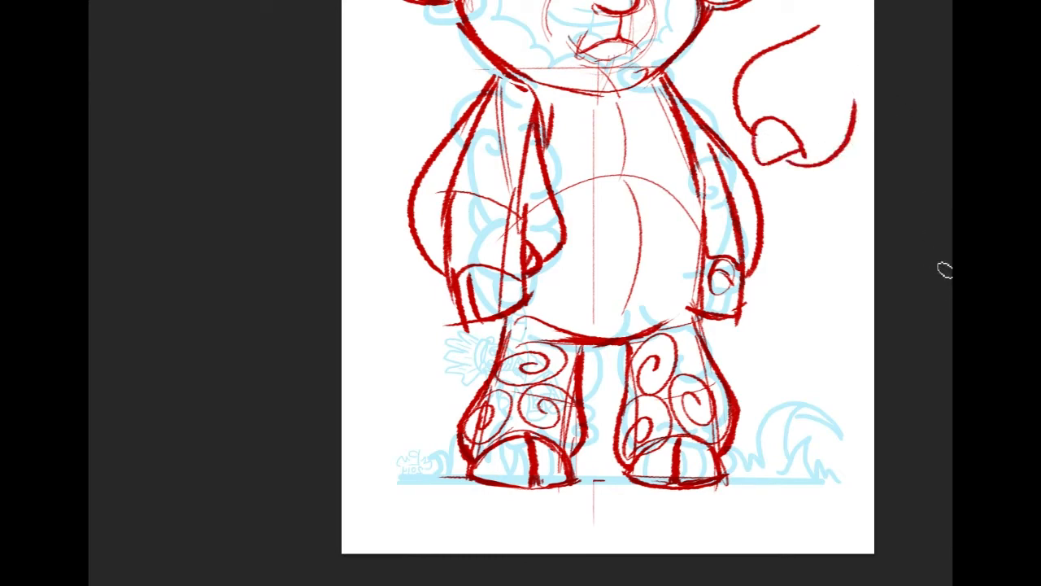
key("ctrl+z")
key("ctrl+z")
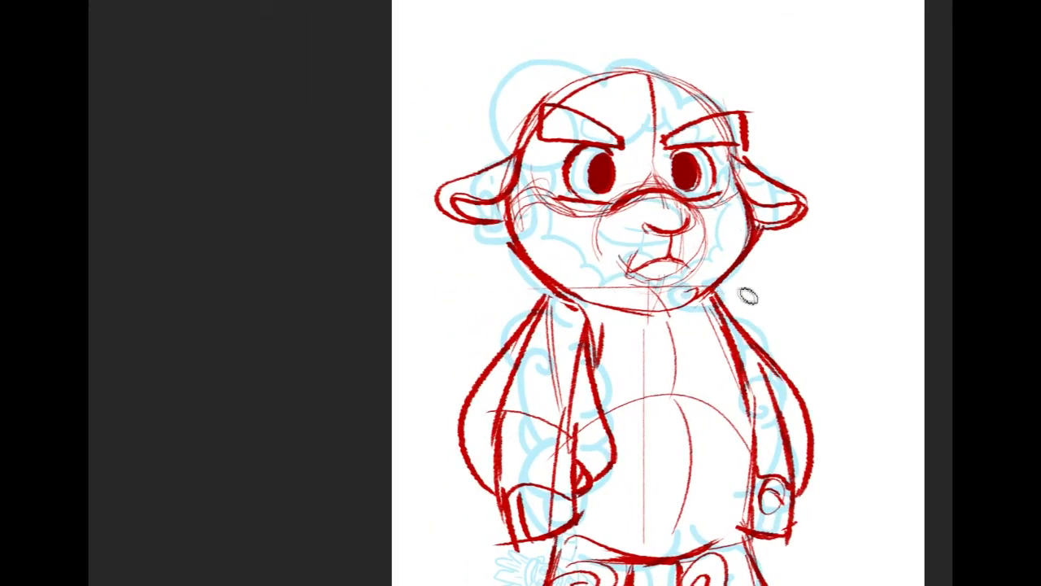
left_click_drag(556, 283, 484, 318)
key("ctrl+z")
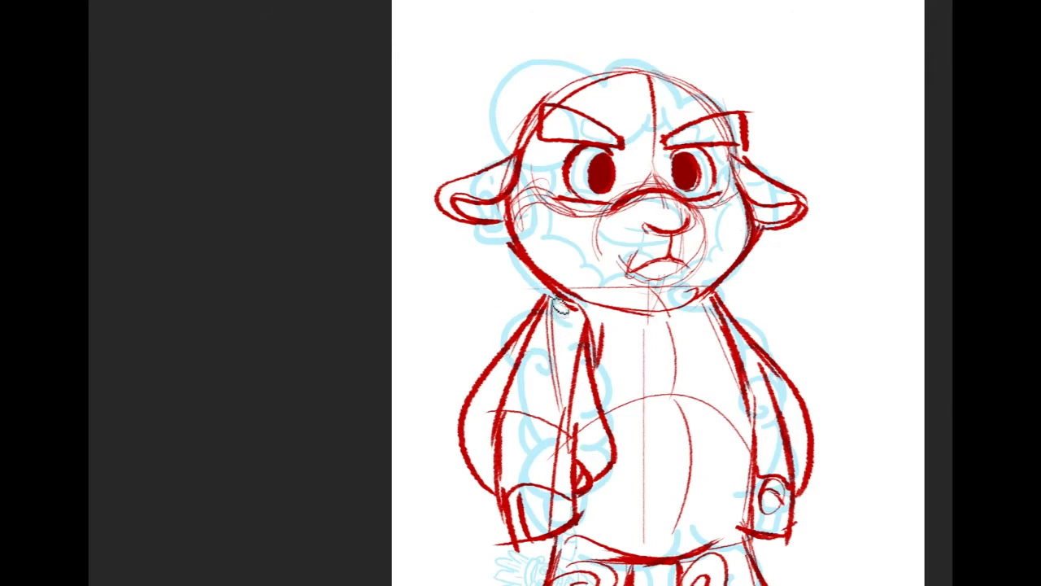
mouse_move(562, 299)
left_mouse_down()
mouse_move(492, 348)
mouse_move(566, 324)
left_mouse_up()
key("ctrl+z")
Try several shapes and positions for a large wool tuft on top of the head
left_click_drag(750, 184, 782, 184)
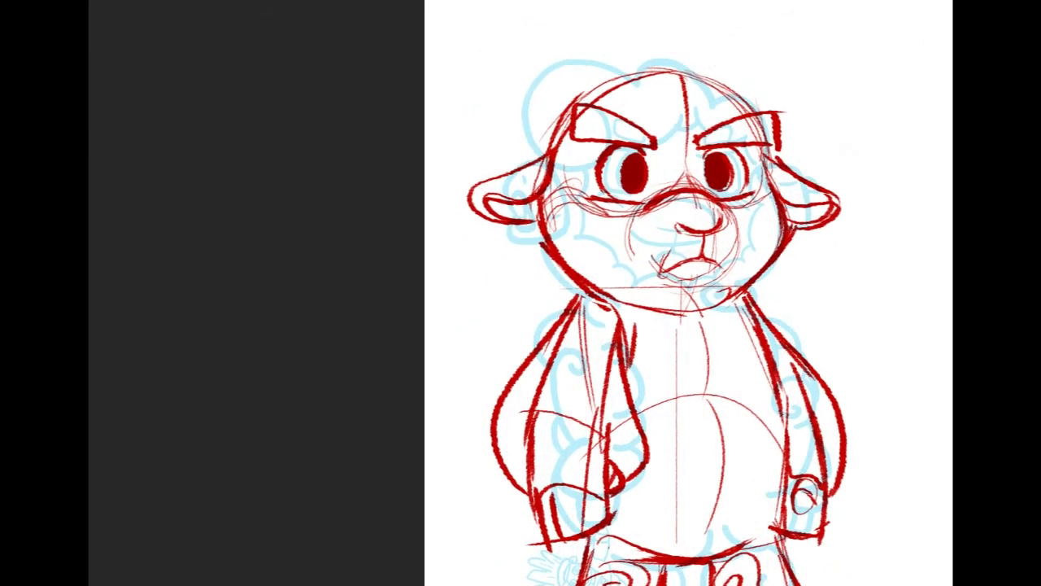
scroll(940, 230, "up", 2)
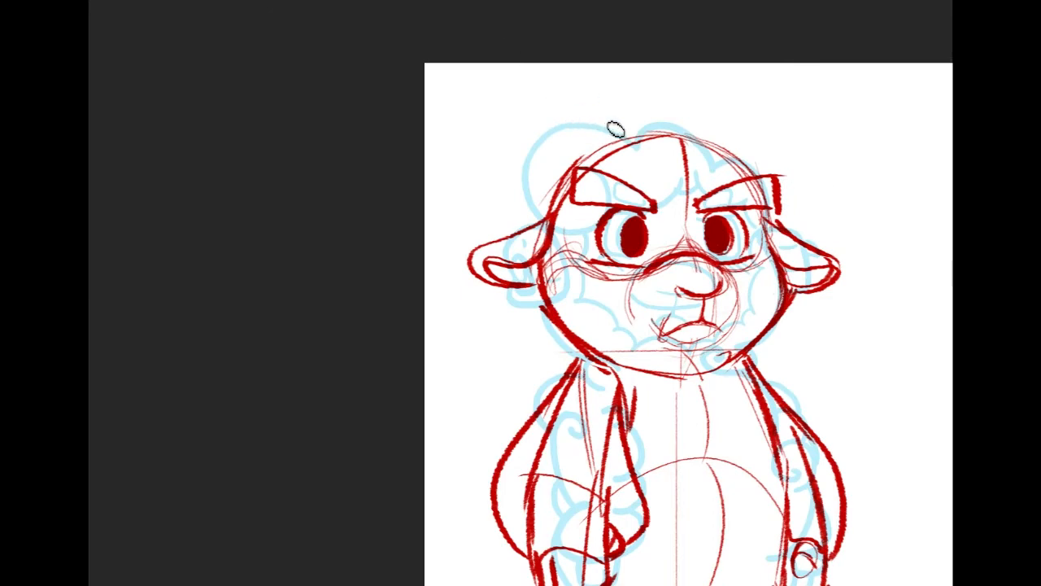
mouse_move(597, 121)
left_mouse_down()
mouse_move(501, 159)
mouse_move(578, 231)
left_mouse_up()
key("ctrl+z")
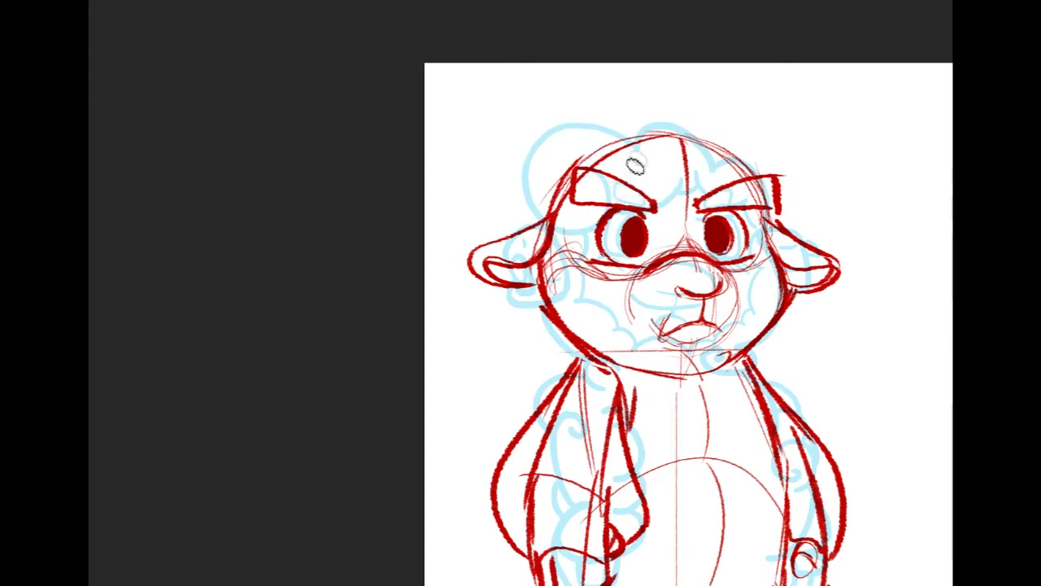
left_click_drag(666, 127, 629, 203)
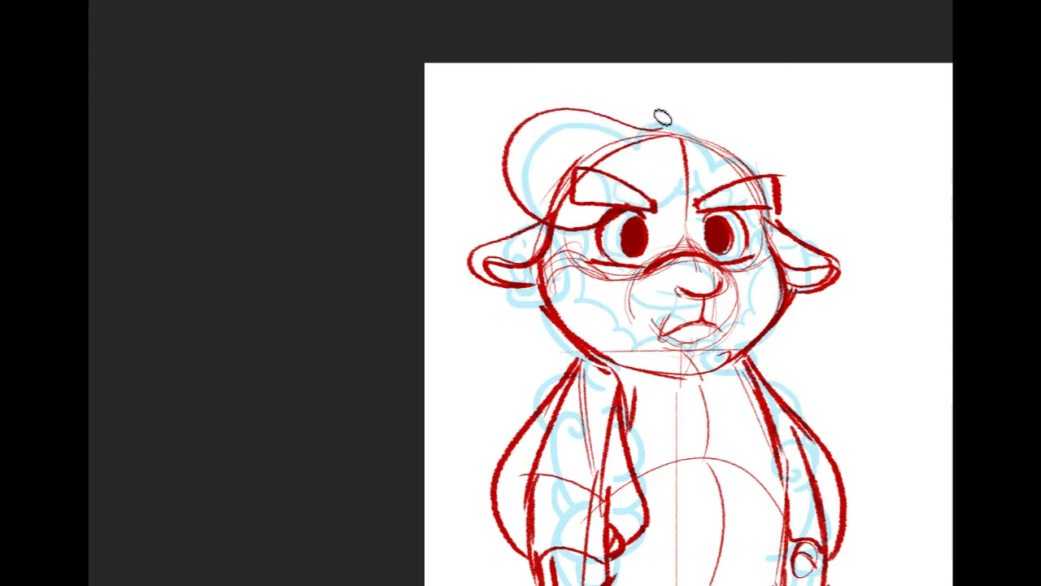
key("ctrl+z")
left_click_drag(659, 122, 814, 203)
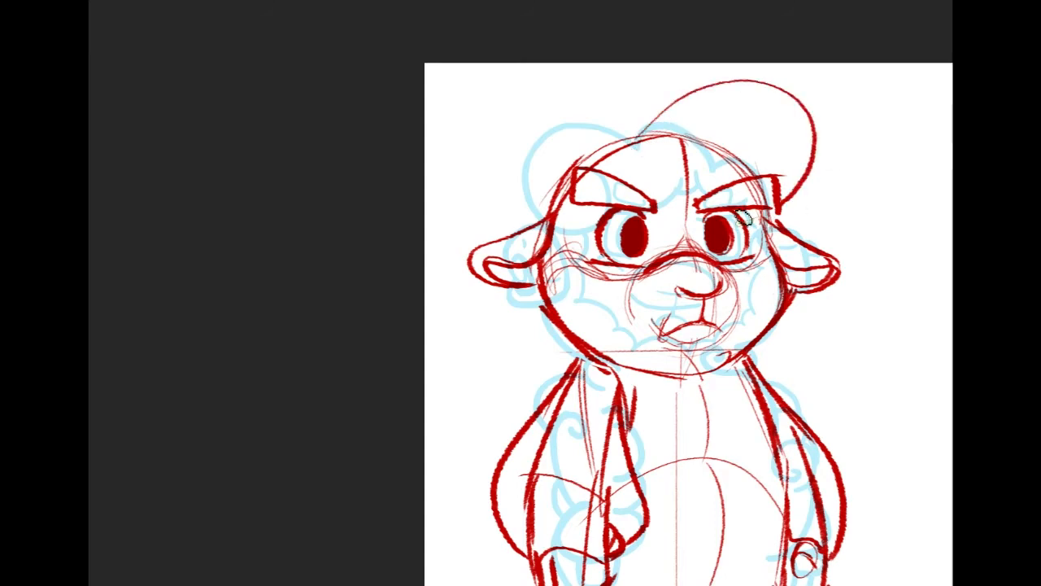
key("ctrl+z")
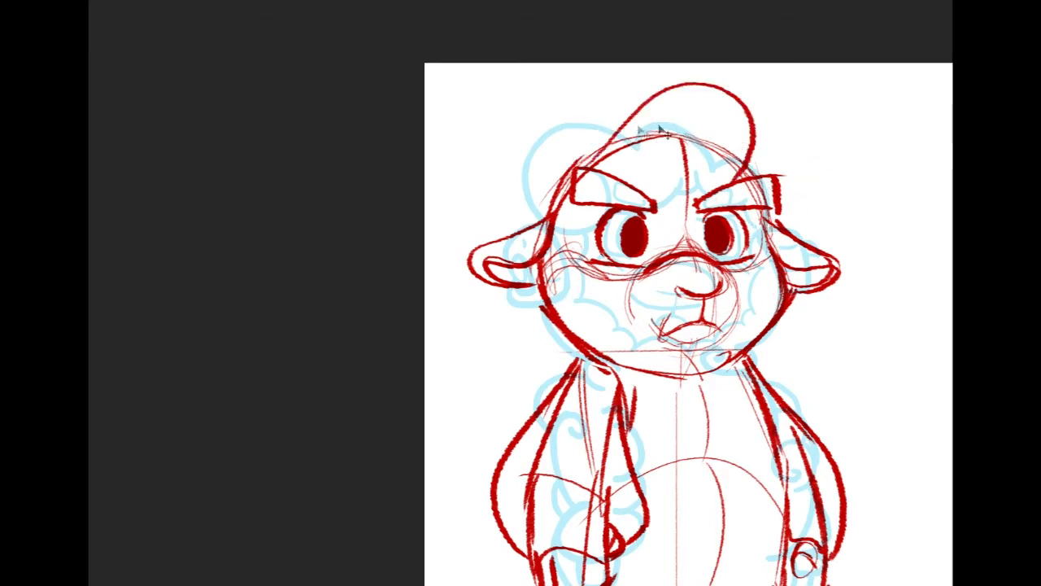
key("ctrl+z")
left_click_drag(590, 161, 745, 185)
key("ctrl+z")
Draw a large wool tuft overlapping the forehead, with smaller rounded puffs on both sides of the head
mouse_move(608, 132)
left_mouse_down()
mouse_move(679, 79)
mouse_move(709, 183)
left_mouse_up()
mouse_move(617, 127)
left_mouse_down()
mouse_move(543, 181)
mouse_move(529, 220)
left_mouse_up()
mouse_move(616, 145)
left_mouse_down()
mouse_move(642, 188)
mouse_move(711, 181)
left_mouse_up()
mouse_move(746, 131)
left_mouse_down()
mouse_move(771, 151)
mouse_move(778, 177)
left_mouse_up()
mouse_move(644, 190)
left_mouse_down()
mouse_move(643, 117)
mouse_move(630, 94)
left_mouse_up()
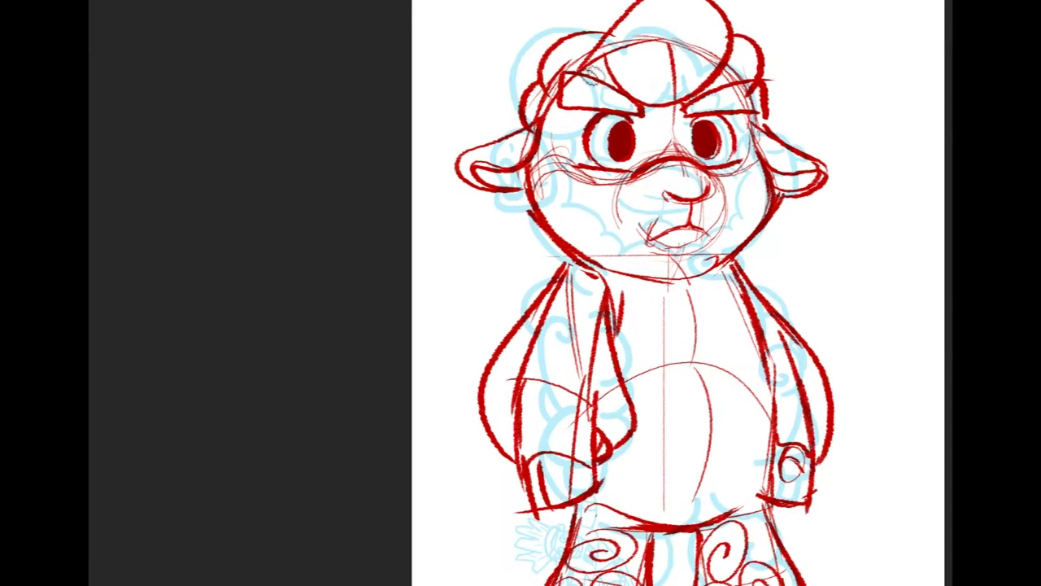
Draw rounded wool puffs framing the face along both cheeks and under the chin
mouse_move(550, 109)
left_mouse_down()
mouse_move(545, 194)
mouse_move(582, 199)
mouse_move(561, 190)
mouse_move(609, 232)
mouse_move(587, 257)
left_mouse_up()
mouse_move(734, 254)
left_mouse_down()
mouse_move(680, 275)
mouse_move(655, 267)
left_mouse_up()
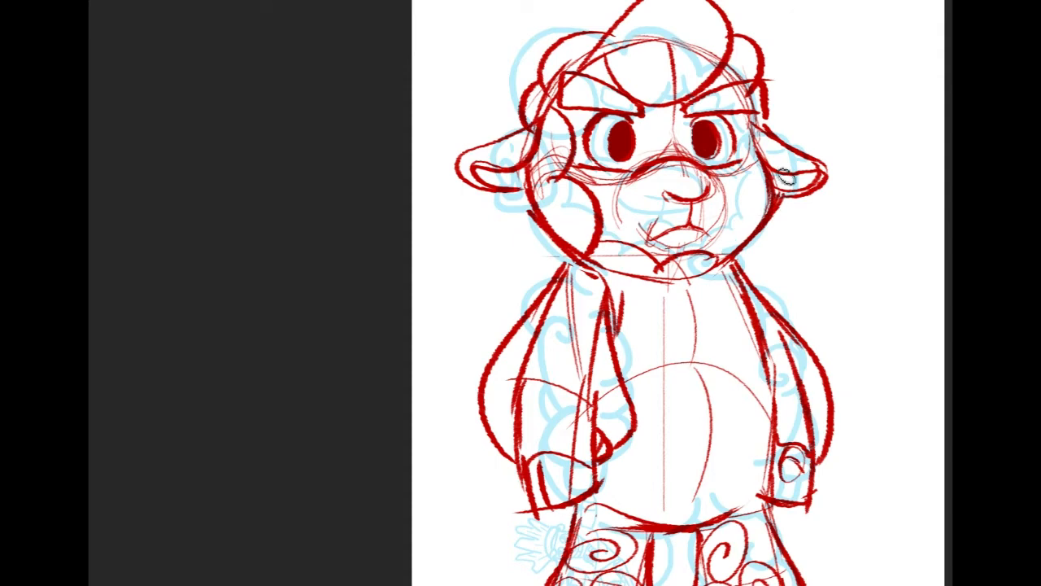
mouse_move(748, 169)
left_mouse_down()
mouse_move(742, 244)
mouse_move(758, 245)
left_mouse_up()
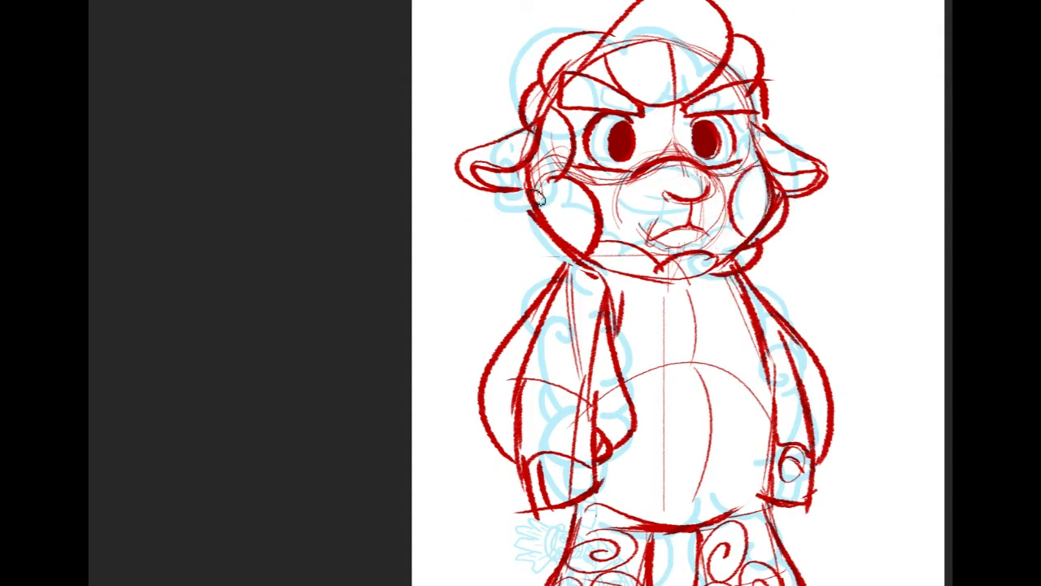
left_click_drag(537, 198, 575, 260)
key("ctrl+z")
mouse_move(529, 194)
left_mouse_down()
mouse_move(535, 266)
mouse_move(573, 265)
left_mouse_up()
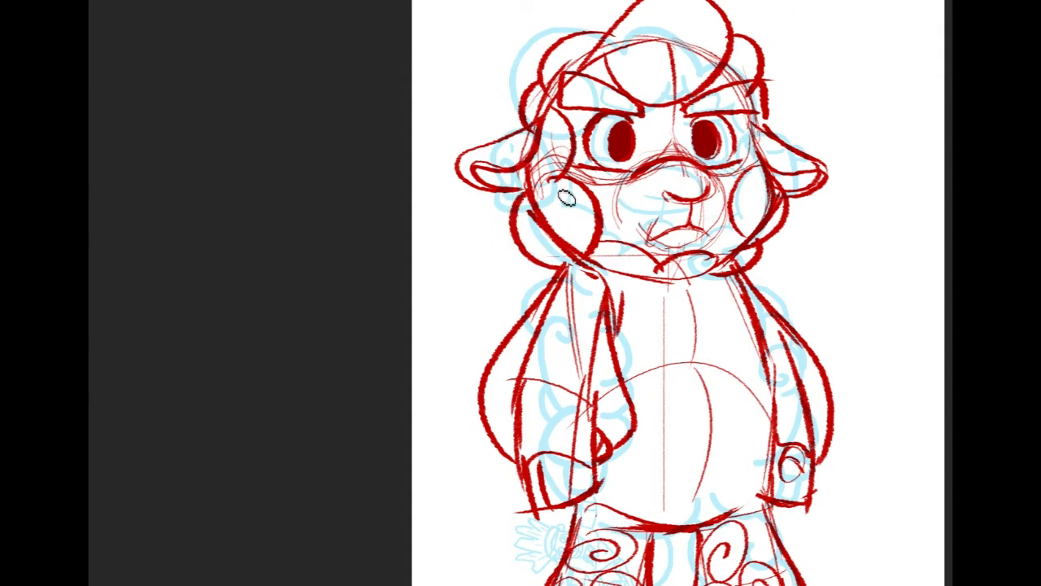
Choose a different eraser brush preset and fade the old construction lines inside the cheek puffs and both arms
left_click(97, 1)
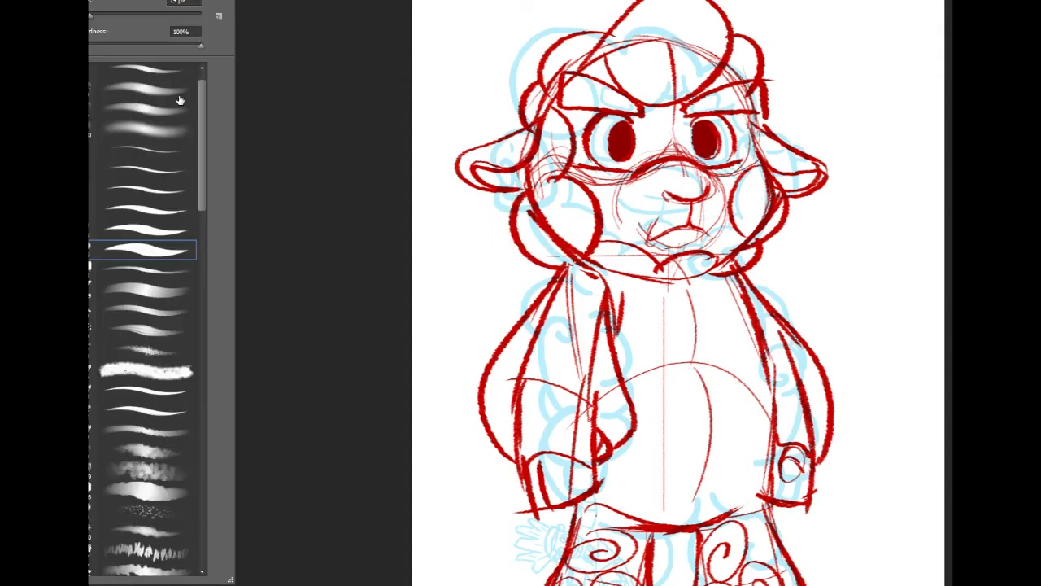
scroll(201, 98, "up", 1)
left_click(151, 93)
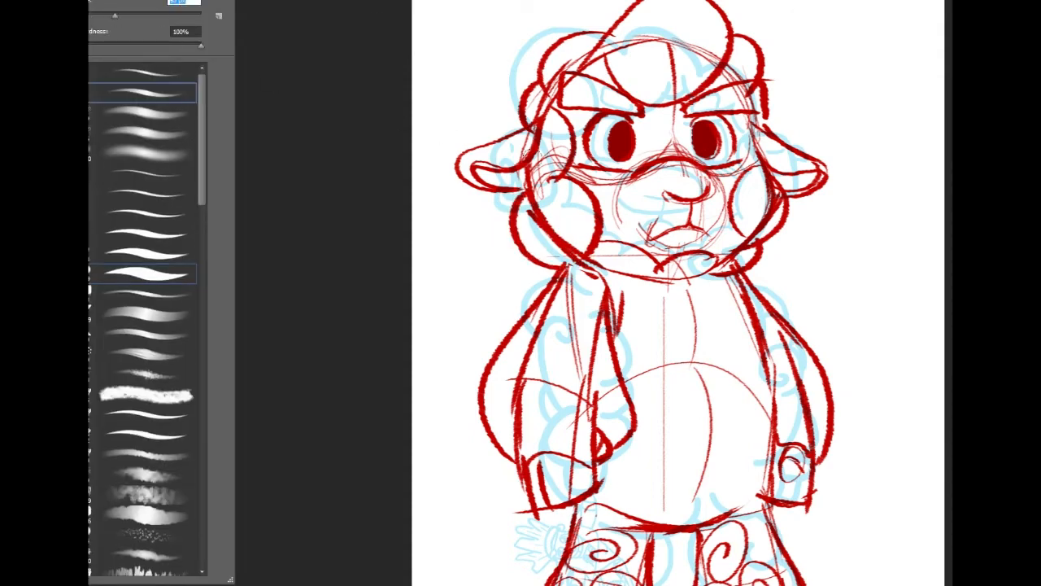
left_click(539, 183)
left_click_drag(533, 199, 558, 229)
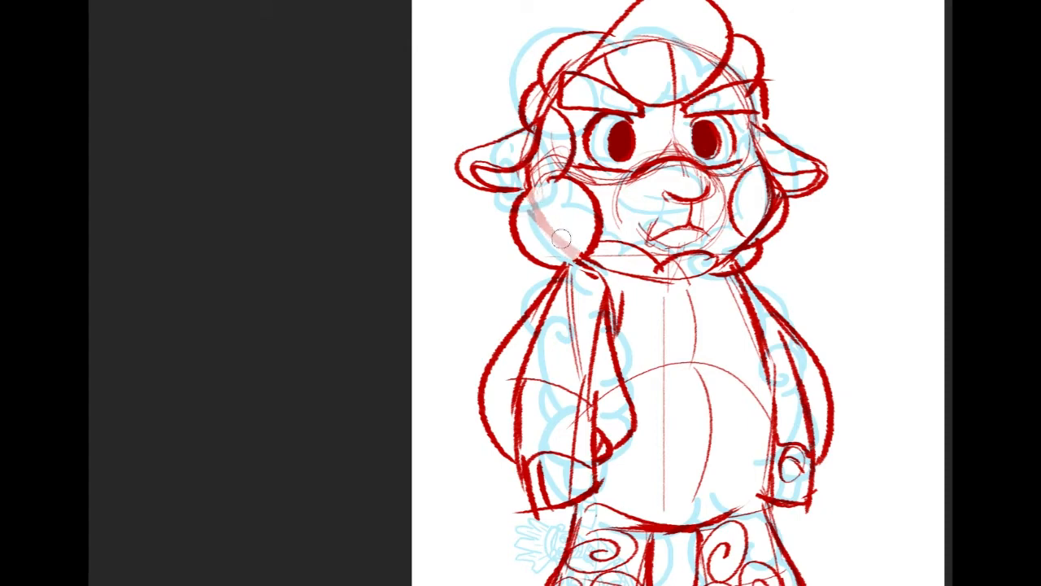
mouse_move(773, 181)
left_mouse_down()
mouse_move(747, 177)
mouse_move(751, 209)
mouse_move(732, 244)
mouse_move(738, 236)
mouse_move(512, 382)
mouse_move(516, 425)
mouse_move(576, 419)
mouse_move(583, 283)
mouse_move(559, 368)
mouse_move(567, 285)
mouse_move(526, 361)
left_mouse_up()
left_click_drag(777, 360, 799, 424)
Fade the construction lines around the muzzle and inside the forehead tuft, and lighten a small highlight in each pupil
left_click_drag(543, 161, 677, 171)
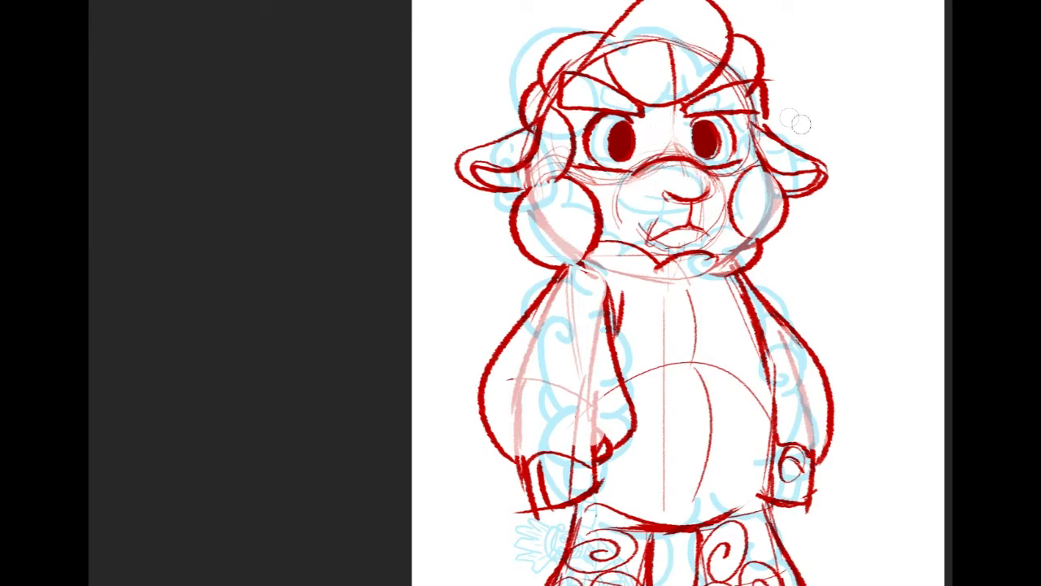
left_click_drag(669, 195, 643, 227)
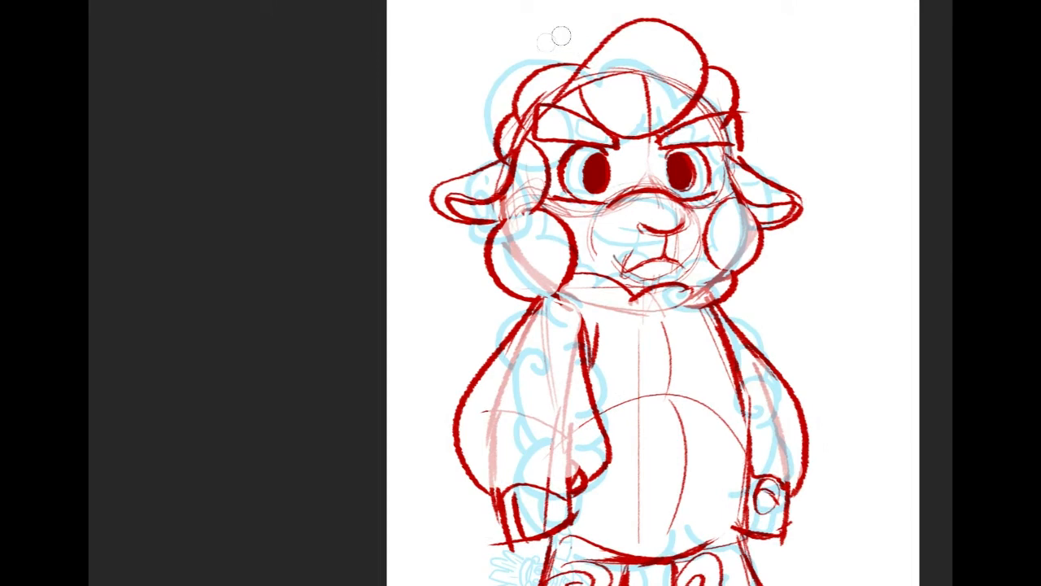
mouse_move(595, 75)
left_mouse_down()
mouse_move(636, 62)
mouse_move(632, 81)
mouse_move(656, 75)
left_mouse_up()
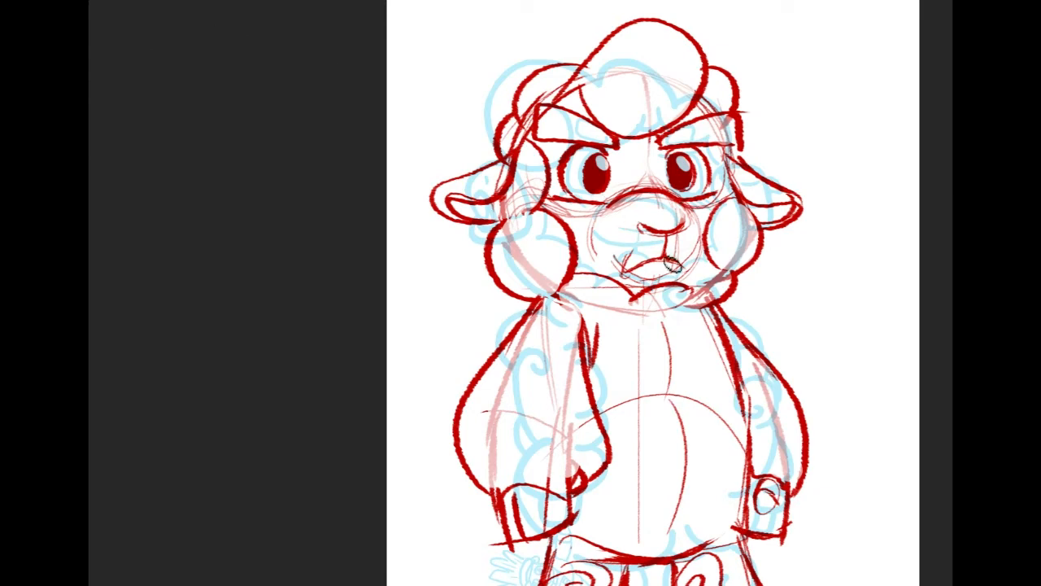
Redraw the frowning mouth with a bolder downturned curve
left_click_drag(626, 276, 690, 266)
key("ctrl+z")
left_click_drag(628, 276, 684, 270)
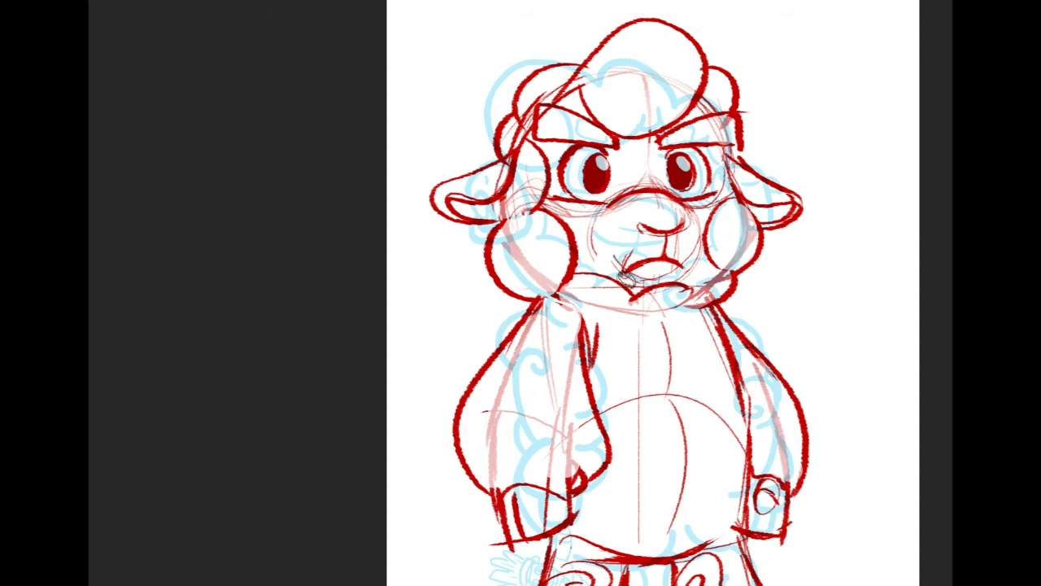
Draw two wool spirals on each arm, one above the other between shoulder and hand
mouse_move(384, 418)
left_mouse_down()
mouse_move(369, 283)
mouse_move(351, 265)
left_mouse_up()
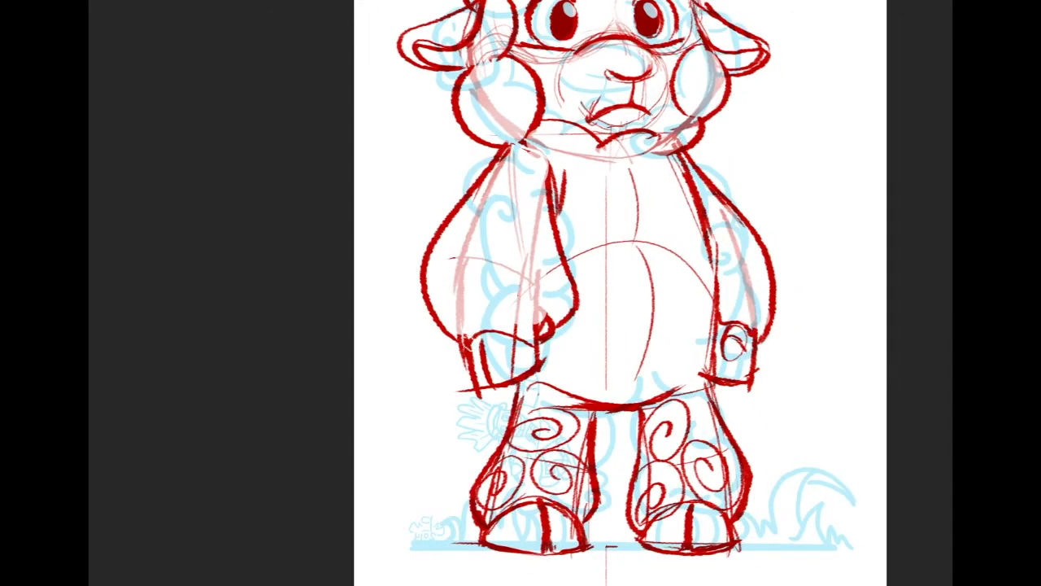
left_click_drag(452, 293, 468, 336)
key("ctrl+z")
mouse_move(449, 298)
left_mouse_down()
mouse_move(469, 341)
mouse_move(489, 282)
mouse_move(488, 292)
left_mouse_up()
mouse_move(455, 240)
left_mouse_down()
mouse_move(512, 203)
mouse_move(501, 209)
left_mouse_up()
mouse_move(760, 303)
left_mouse_down()
mouse_move(733, 314)
mouse_move(749, 253)
left_mouse_up()
left_click_drag(732, 209, 731, 227)
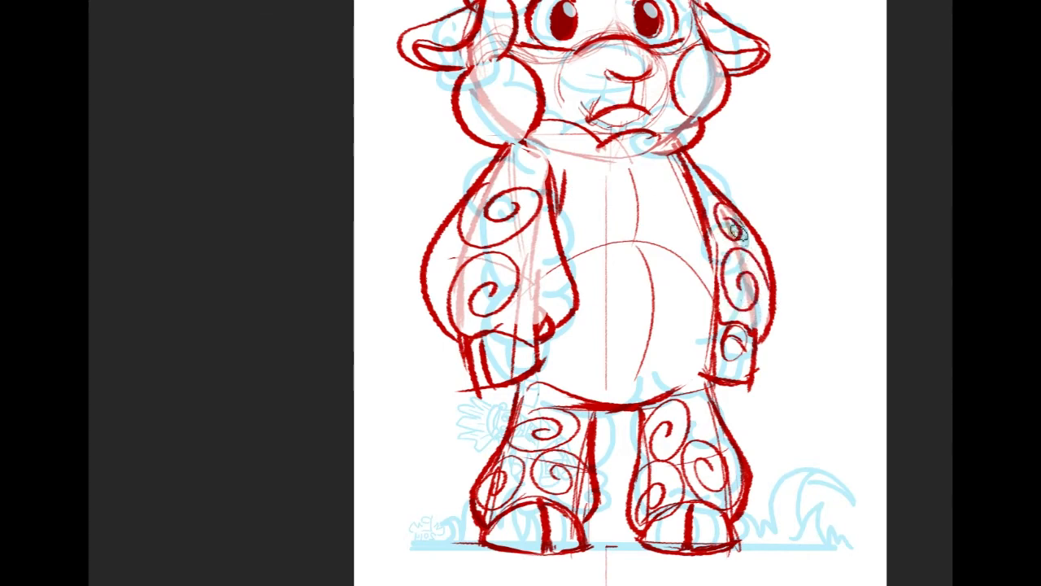
Draw a wool spiral at the centre of the upper chest, accent the belly's top curve, and add three spirals across the belly
mouse_move(606, 157)
left_mouse_down()
mouse_move(584, 200)
mouse_move(642, 171)
mouse_move(637, 230)
mouse_move(595, 284)
mouse_move(636, 238)
mouse_move(602, 253)
mouse_move(701, 289)
left_mouse_up()
key("ctrl+z")
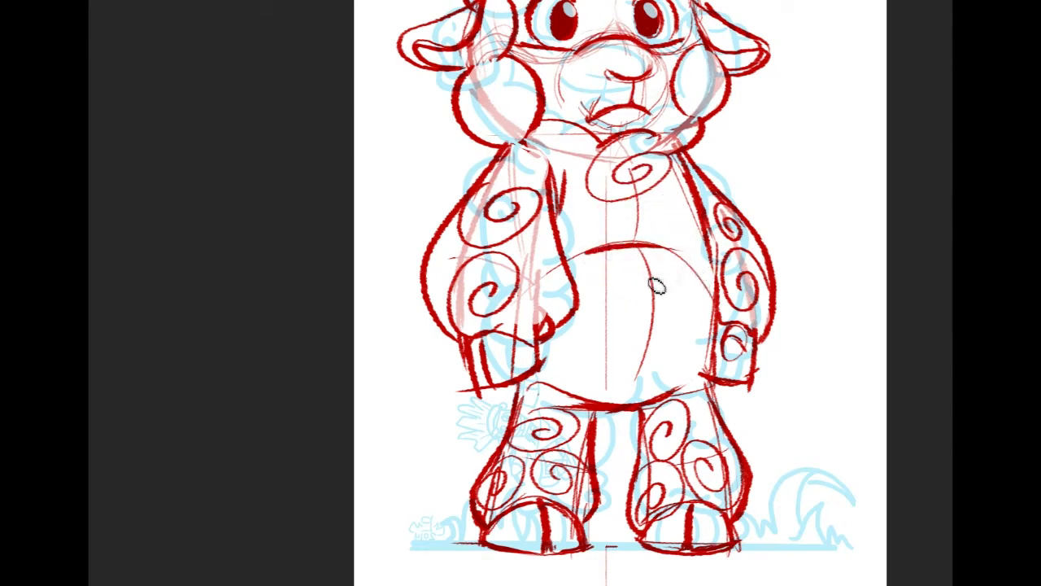
mouse_move(613, 323)
left_mouse_down()
mouse_move(663, 326)
mouse_move(666, 305)
mouse_move(631, 338)
mouse_move(615, 391)
mouse_move(560, 338)
mouse_move(592, 354)
left_mouse_up()
left_click_drag(668, 398, 660, 374)
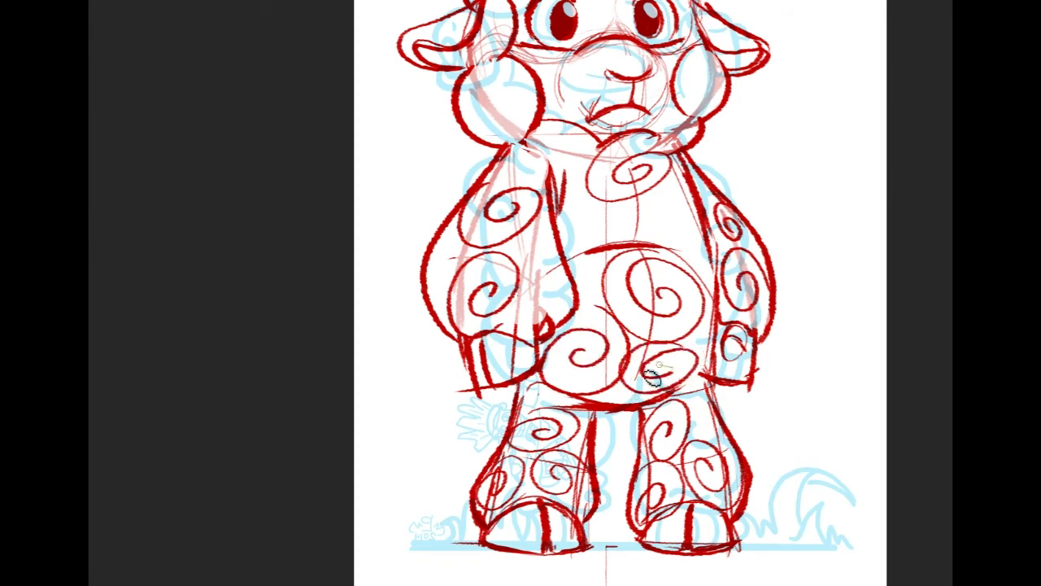
Fill the lower chest, collar tuft and remaining gaps on the left arm with more wool spirals and partial curls
mouse_move(687, 255)
left_mouse_down()
mouse_move(665, 203)
mouse_move(689, 238)
mouse_move(671, 181)
mouse_move(679, 199)
mouse_move(701, 187)
mouse_move(698, 196)
left_mouse_up()
mouse_move(604, 205)
left_mouse_down()
mouse_move(569, 232)
mouse_move(592, 218)
left_mouse_up()
mouse_move(539, 134)
left_mouse_down()
mouse_move(583, 150)
mouse_move(537, 175)
left_mouse_up()
mouse_move(571, 278)
left_mouse_down()
mouse_move(523, 281)
mouse_move(558, 276)
left_mouse_up()
mouse_move(457, 234)
left_mouse_down()
mouse_move(431, 261)
mouse_move(442, 242)
mouse_move(434, 304)
left_mouse_up()
key("ctrl+z")
key("ctrl+z")
mouse_move(569, 268)
left_mouse_down()
mouse_move(603, 382)
mouse_move(548, 313)
mouse_move(553, 237)
mouse_move(565, 245)
left_mouse_up()
Draw two wool spirals in the left cheek puff and one in the right cheek puff
left_click_drag(608, 4, 642, 165)
mouse_move(573, 228)
left_mouse_down()
mouse_move(506, 238)
mouse_move(531, 245)
left_mouse_up()
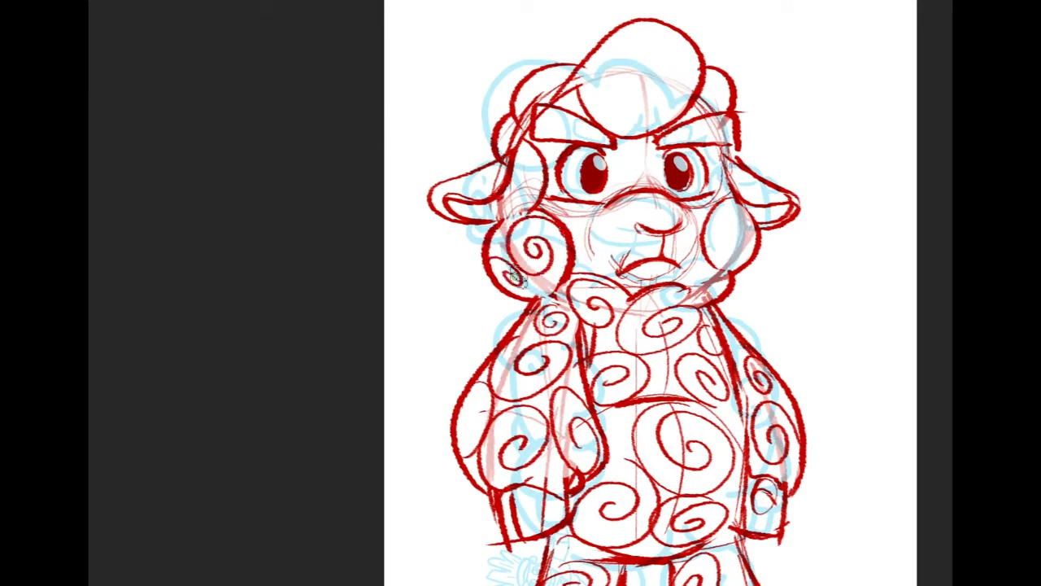
mouse_move(734, 213)
left_mouse_down()
mouse_move(752, 244)
mouse_move(724, 236)
left_mouse_up()
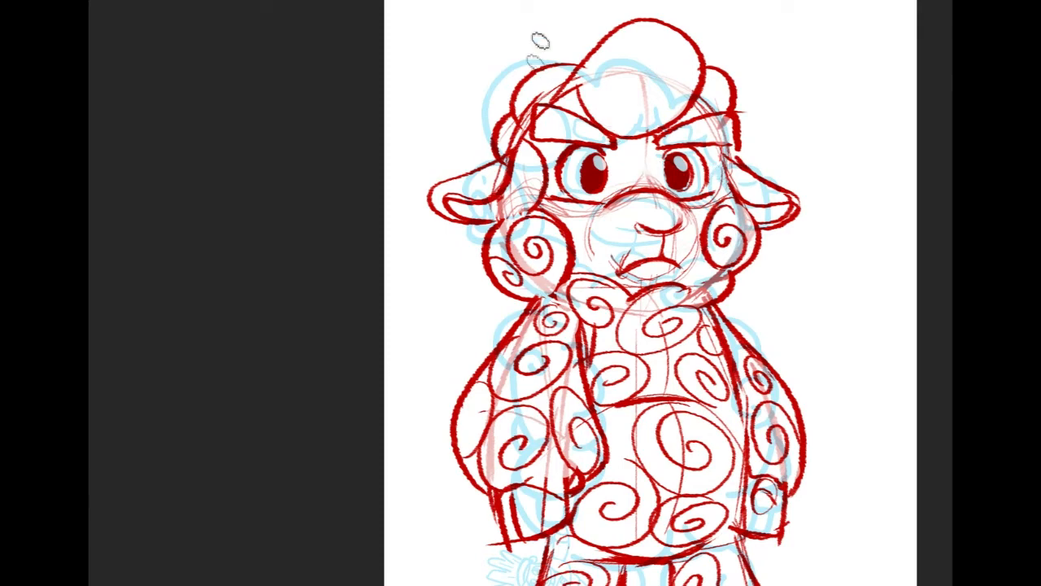
Draw a large spiral inside the forehead tuft and add short hatch marks beneath the eyes
mouse_move(605, 128)
left_mouse_down()
mouse_move(627, 44)
mouse_move(674, 81)
mouse_move(629, 124)
mouse_move(660, 69)
mouse_move(632, 113)
mouse_move(651, 101)
mouse_move(649, 42)
mouse_move(673, 74)
mouse_move(649, 103)
mouse_move(623, 84)
mouse_move(665, 69)
left_mouse_up()
key("ctrl+z")
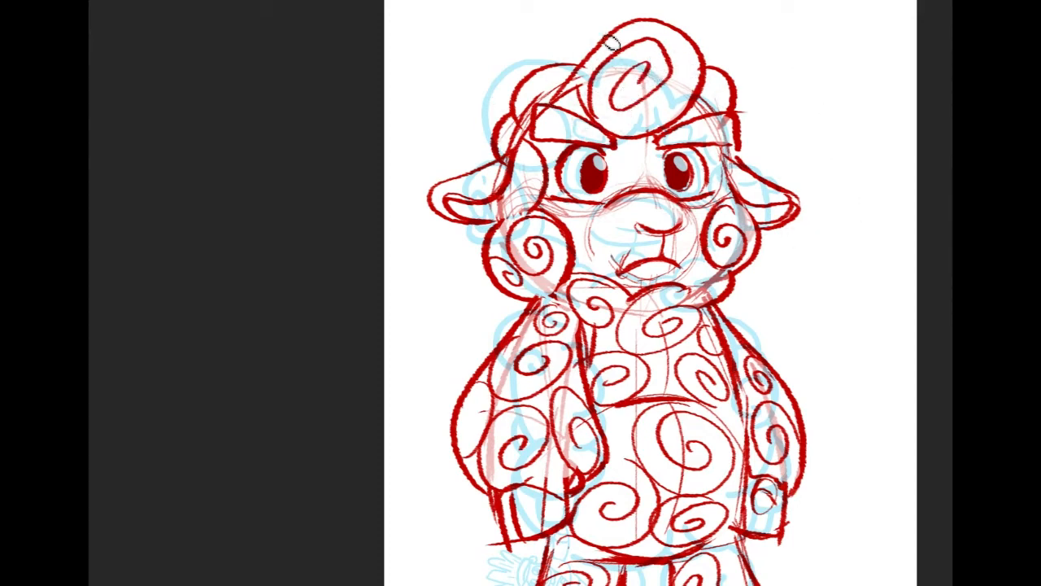
mouse_move(922, 298)
left_mouse_down()
mouse_move(927, 249)
mouse_move(930, 298)
left_mouse_up()
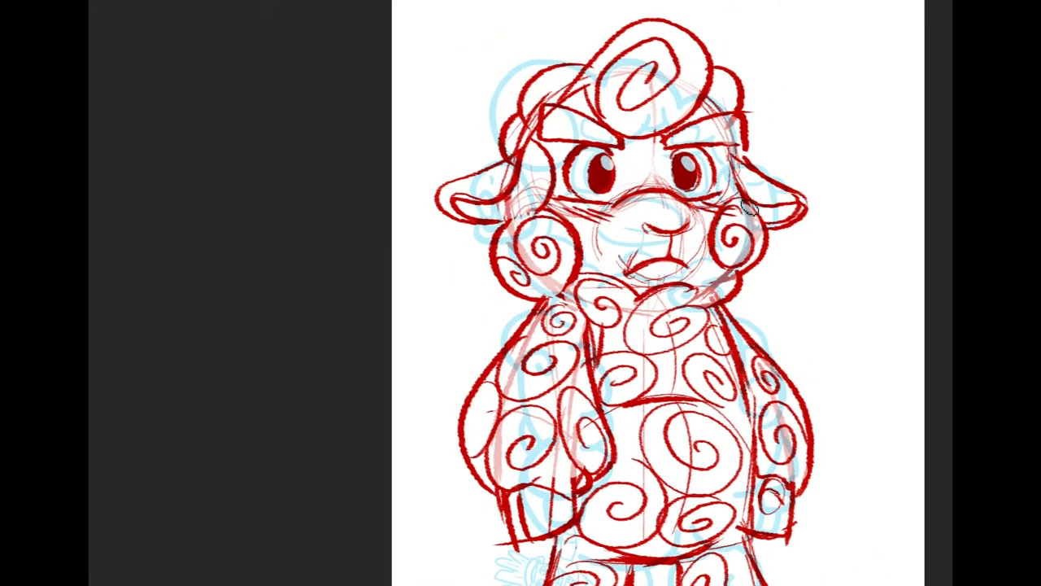
mouse_move(781, 309)
left_mouse_down()
mouse_move(797, 252)
mouse_move(760, 176)
mouse_move(768, 210)
left_mouse_up()
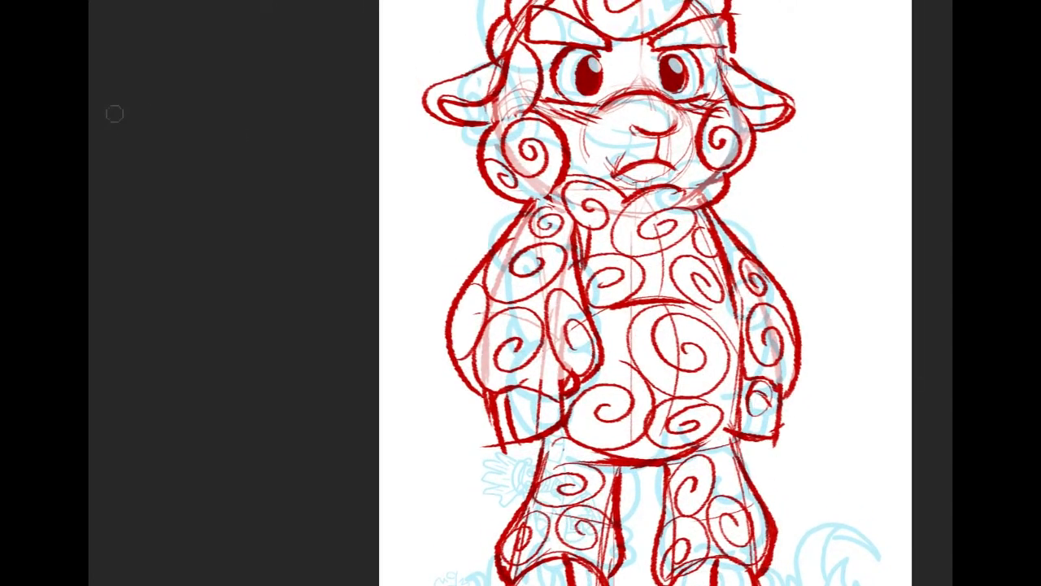
mouse_move(618, 301)
left_mouse_down()
mouse_move(628, 291)
mouse_move(618, 349)
mouse_move(602, 214)
mouse_move(650, 243)
mouse_move(714, 373)
mouse_move(714, 420)
left_mouse_up()
mouse_move(683, 244)
left_mouse_down()
mouse_move(683, 323)
mouse_move(683, 279)
left_mouse_up()
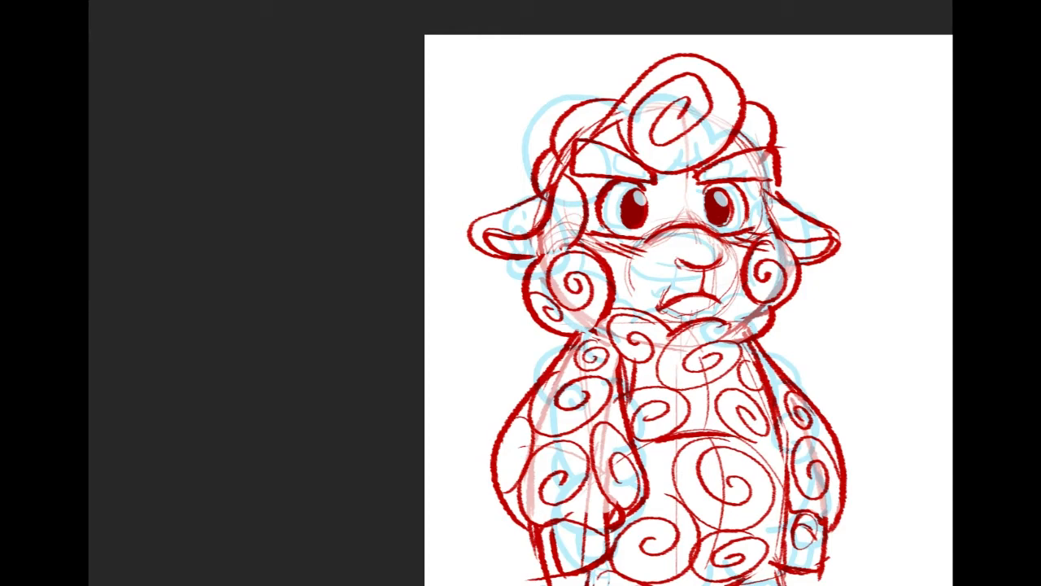
mouse_move(786, 105)
left_mouse_down()
mouse_move(843, 163)
mouse_move(805, 244)
left_mouse_up()
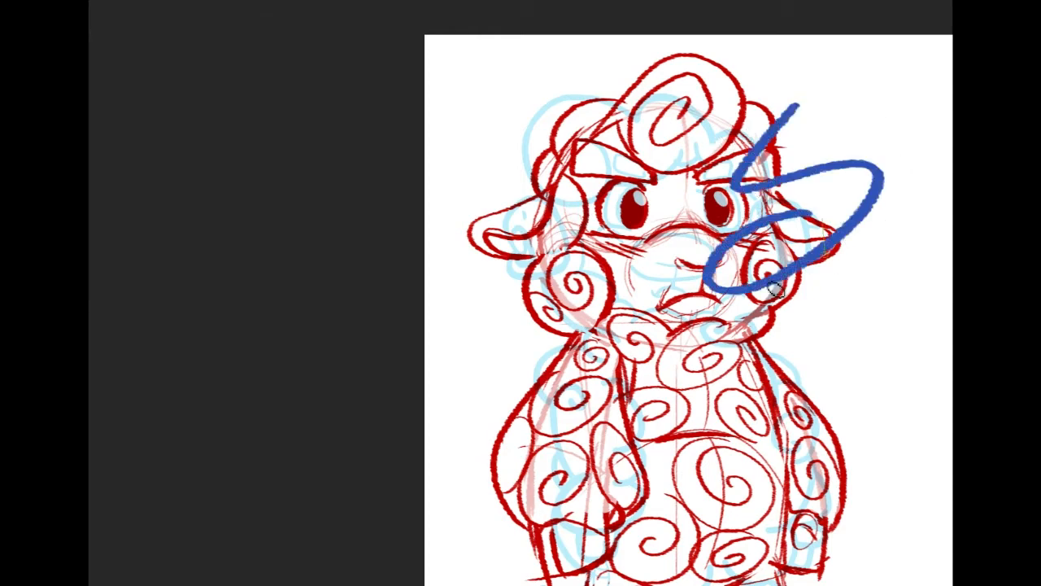
key("ctrl+z")
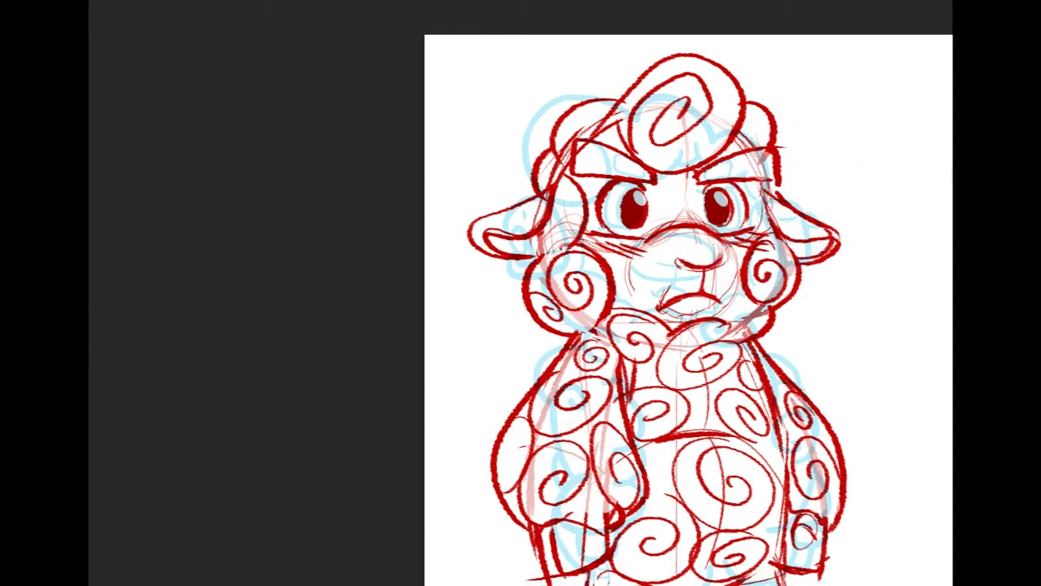
left_click(78, 334)
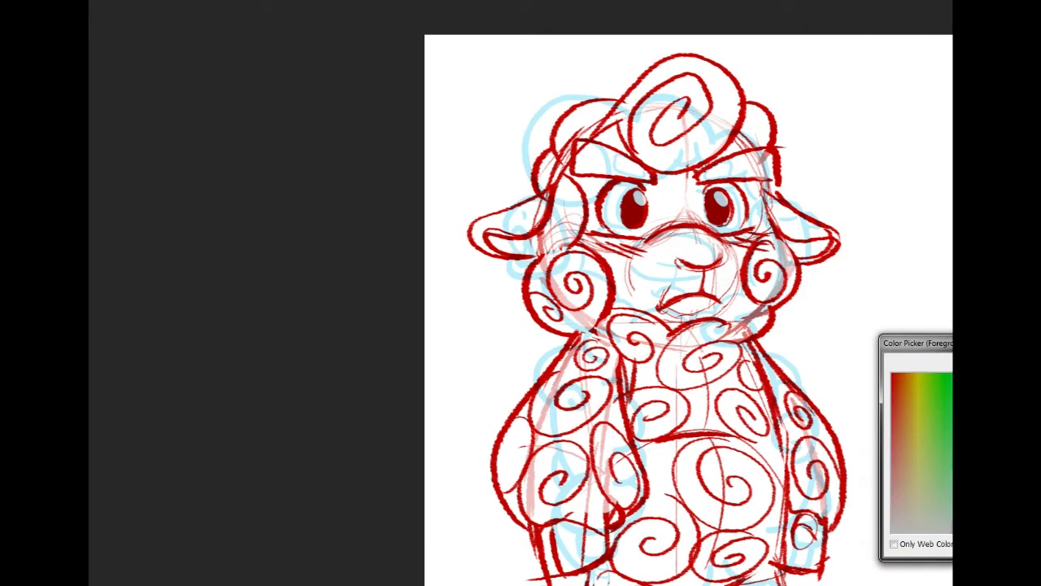
left_click(1038, 373)
key("Return")
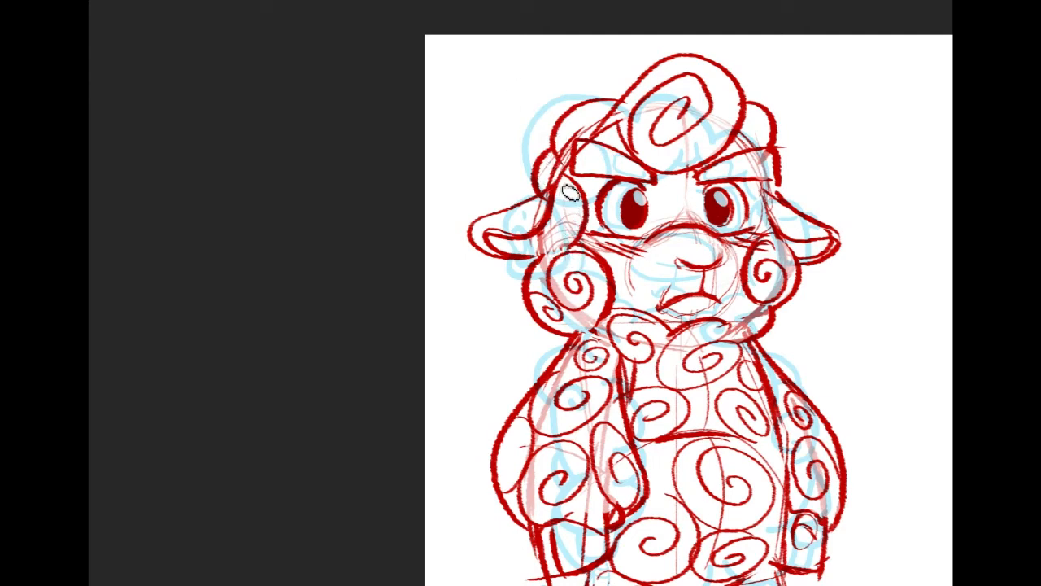
mouse_move(547, 197)
left_mouse_down()
mouse_move(547, 170)
mouse_move(587, 171)
mouse_move(613, 140)
mouse_move(566, 167)
mouse_move(607, 160)
left_mouse_up()
key("ctrl+z")
key("ctrl+z")
key("ctrl+z")
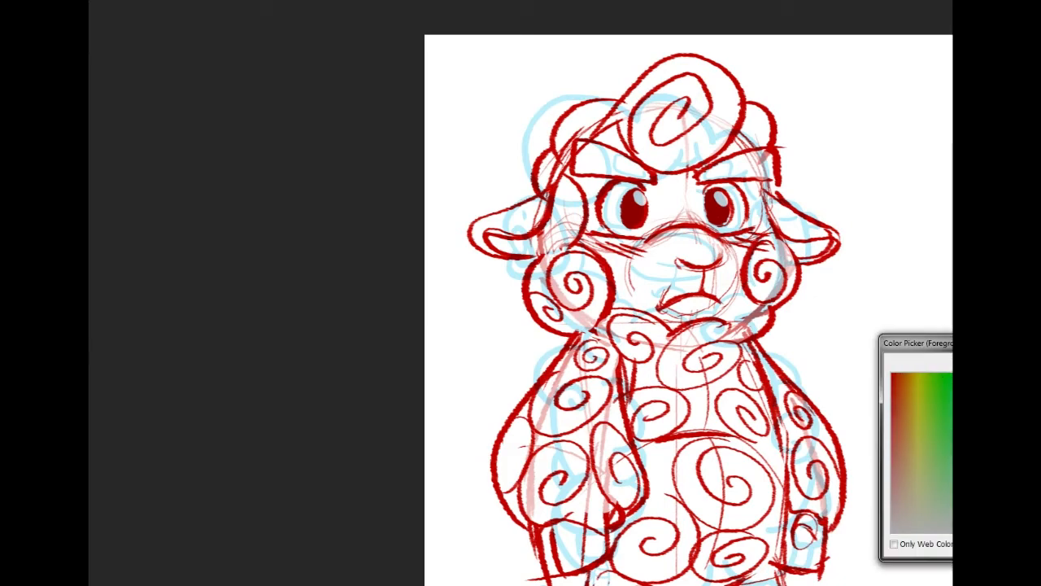
key("Return")
left_click_drag(616, 126, 621, 131)
key("ctrl+z")
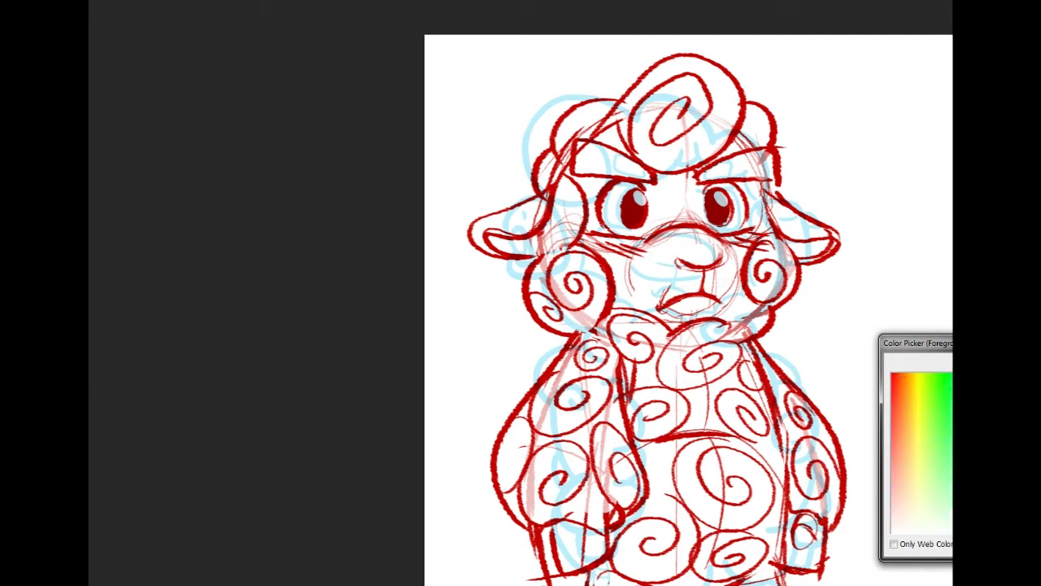
key("Return")
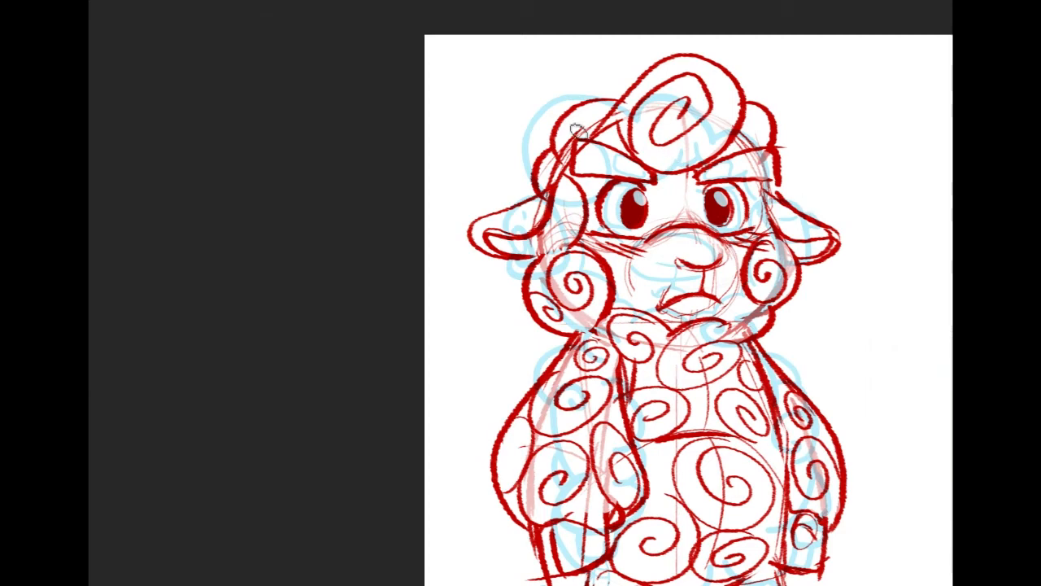
left_click_drag(612, 132, 625, 140)
key("ctrl+z")
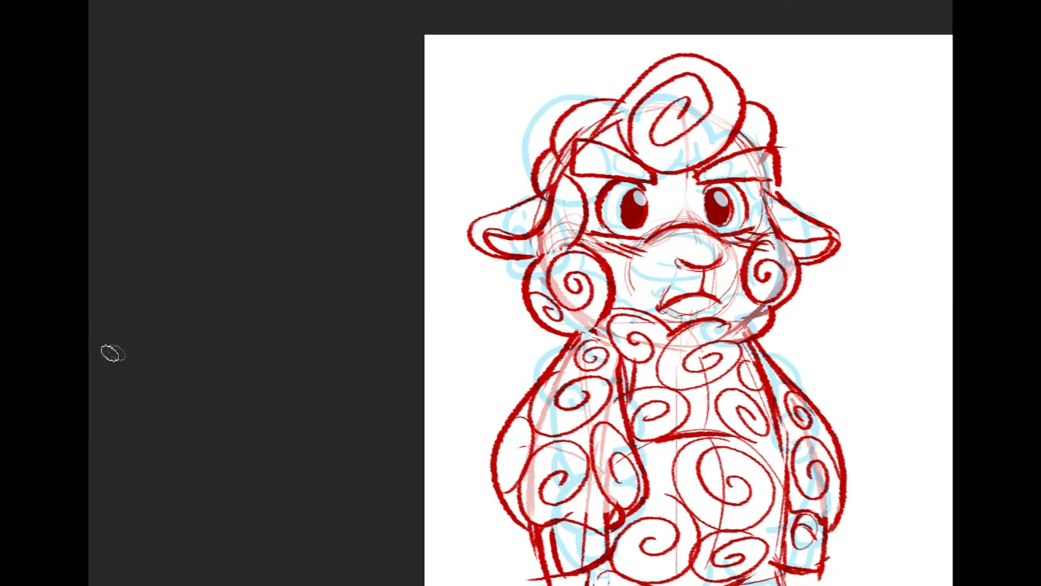
key("Return")
left_click_drag(568, 199, 628, 131)
key("ctrl+z")
Tint the upper sketch pale orange by filling a rectangular selection in Screen mode, lighten it with Hue/Saturation, and deselect
left_click_drag(400, 37, 891, 445)
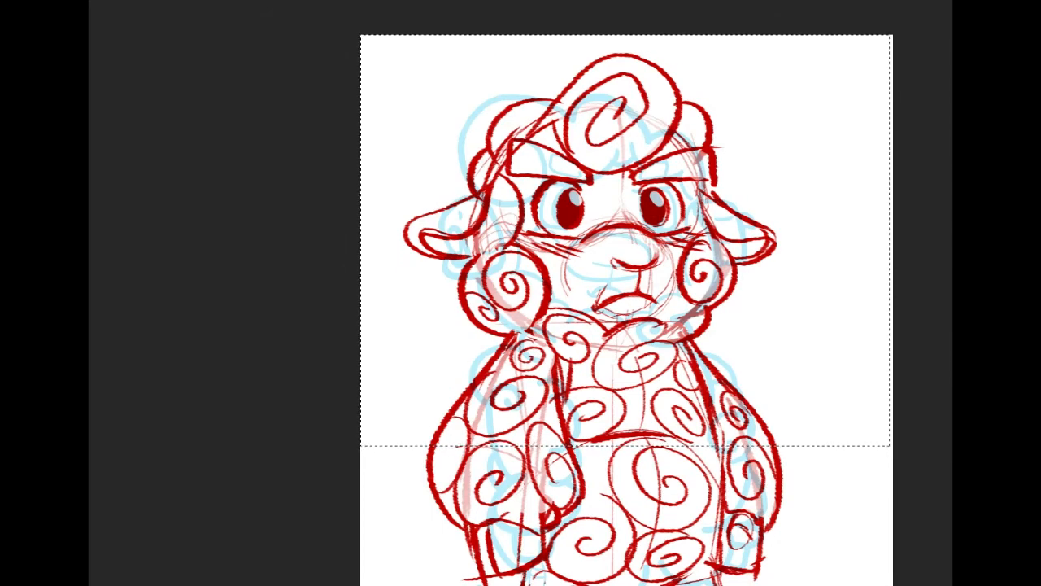
key("alt+BackSpace")
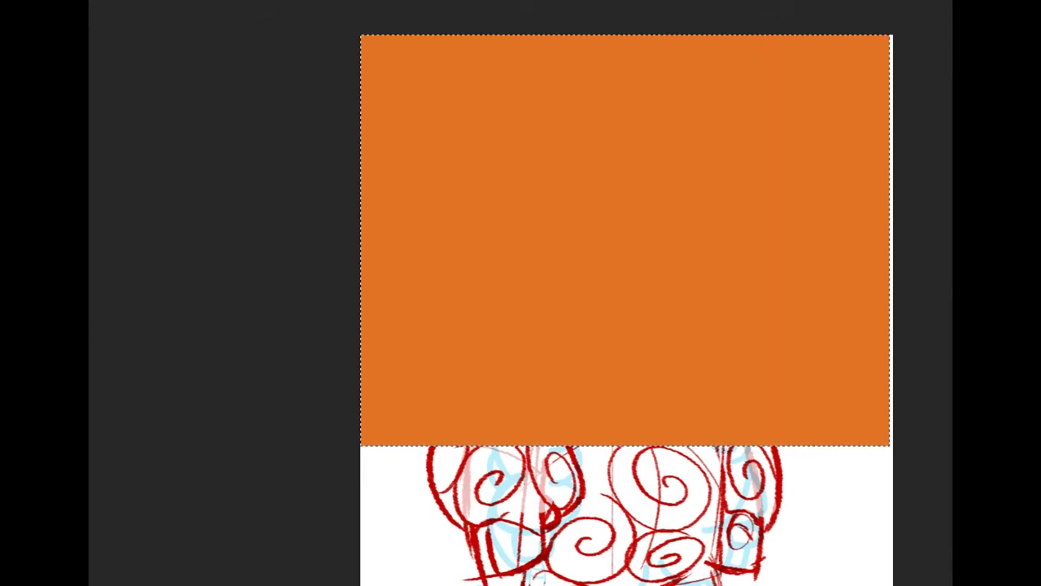
key("alt+shift+s")
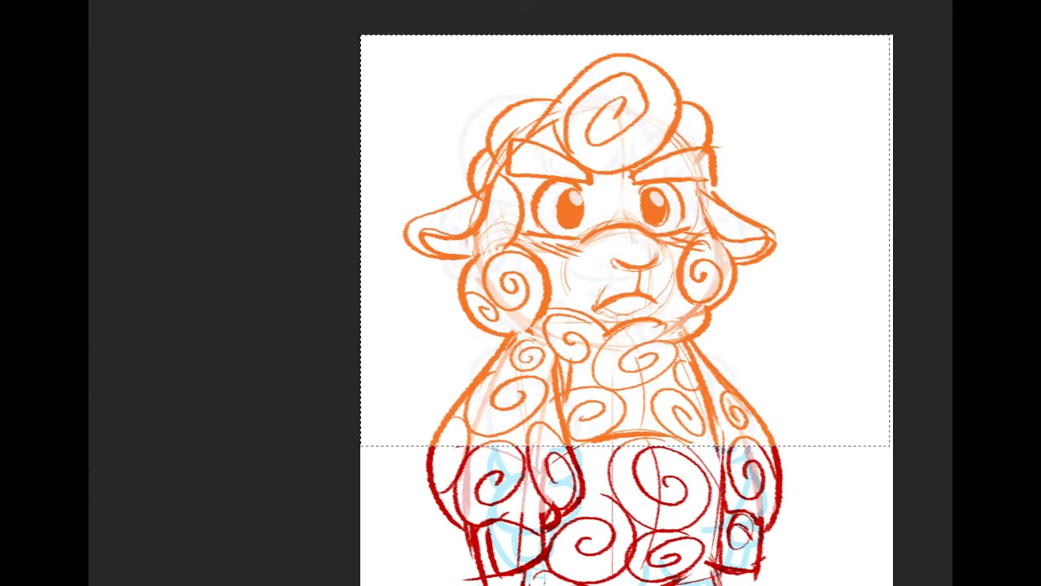
key("ctrl+u")
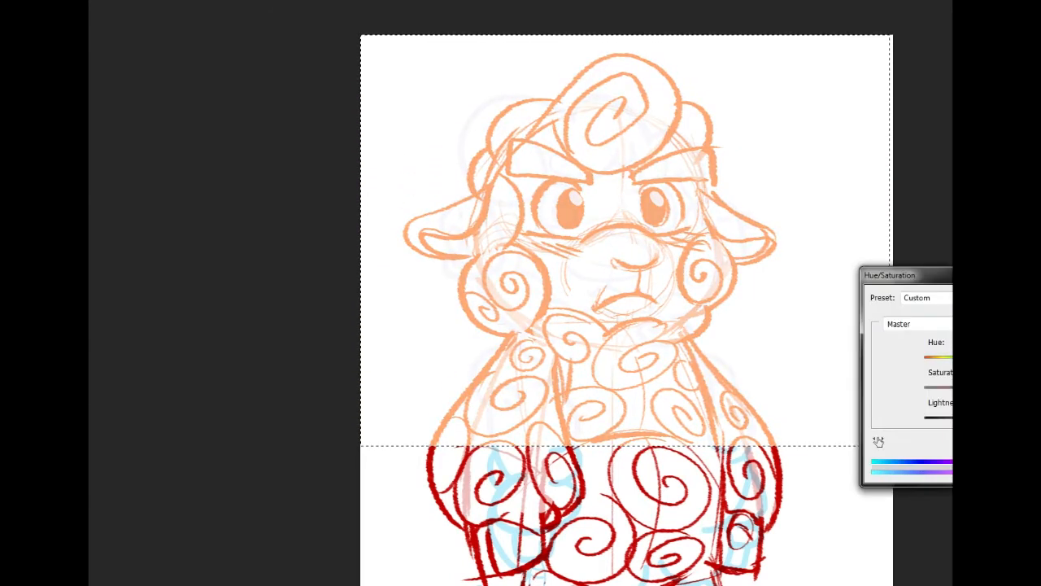
key("Return")
key("ctrl+d")
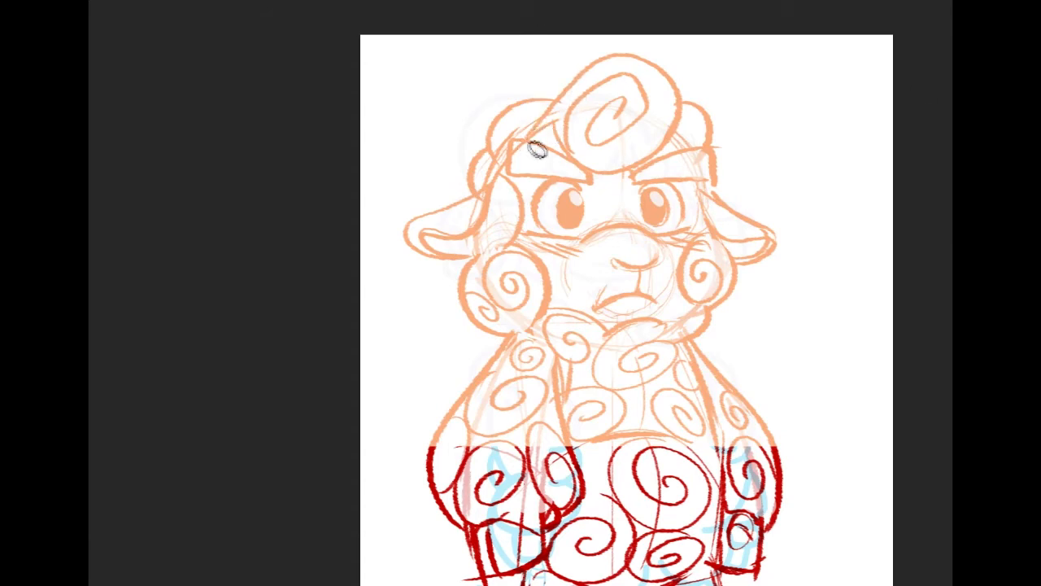
Draw a narrow slanted purple ellipse on each side of the forehead as the horn bases
left_click_drag(491, 181, 558, 135)
key("ctrl+z")
mouse_move(503, 176)
left_mouse_down()
mouse_move(555, 137)
mouse_move(497, 185)
left_mouse_up()
mouse_move(670, 140)
left_mouse_down()
mouse_move(683, 179)
mouse_move(700, 188)
mouse_move(663, 133)
mouse_move(677, 171)
mouse_move(702, 183)
mouse_move(662, 130)
left_mouse_up()
key("ctrl+z")
key("ctrl+z")
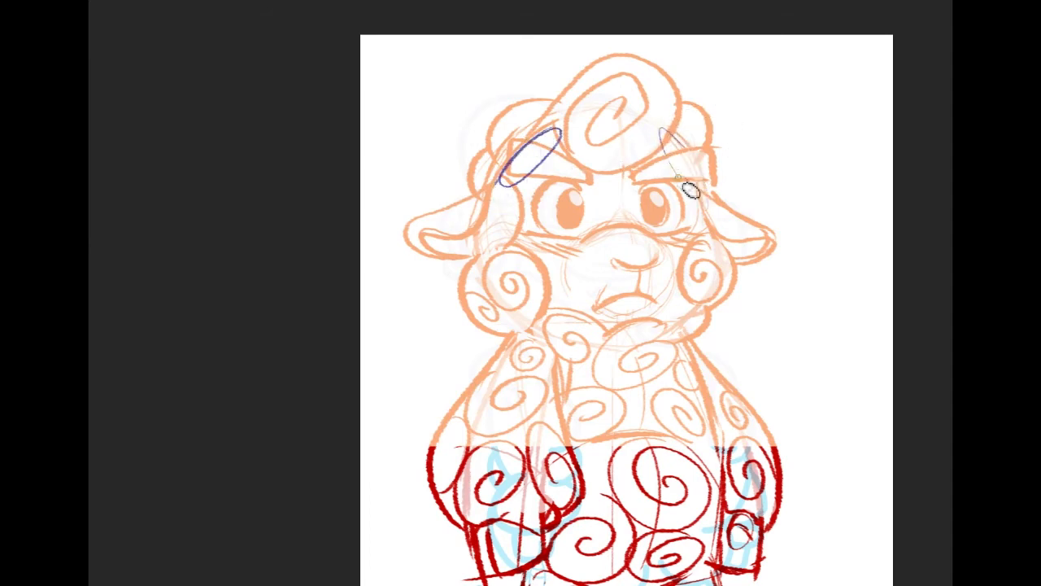
left_click_drag(689, 154, 701, 181)
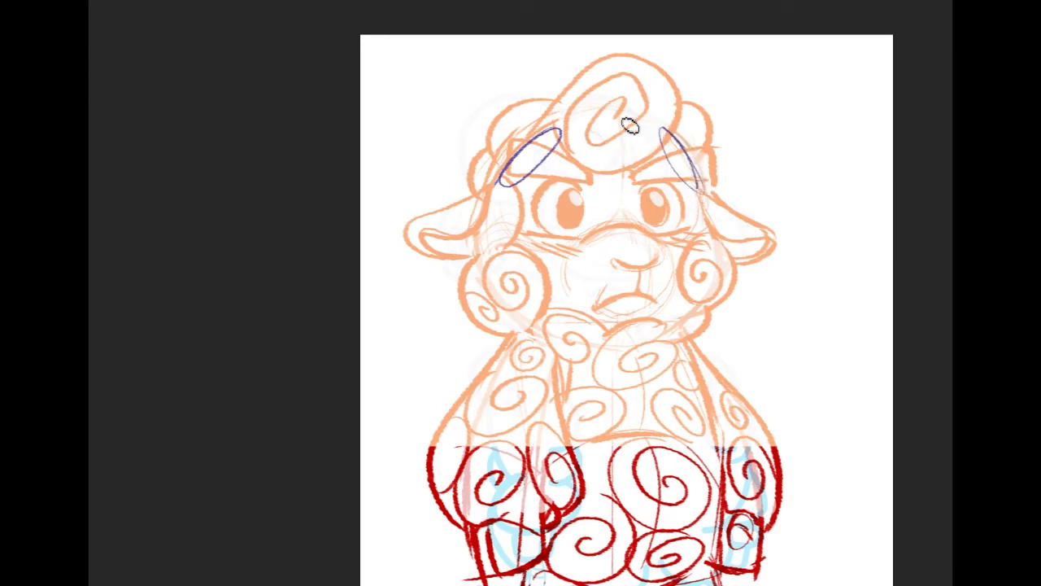
mouse_move(842, 235)
left_mouse_down()
mouse_move(874, 332)
mouse_move(838, 232)
left_mouse_up()
key("ctrl+z")
mouse_move(561, 130)
left_mouse_down()
mouse_move(412, 123)
mouse_move(445, 252)
mouse_move(458, 195)
left_mouse_up()
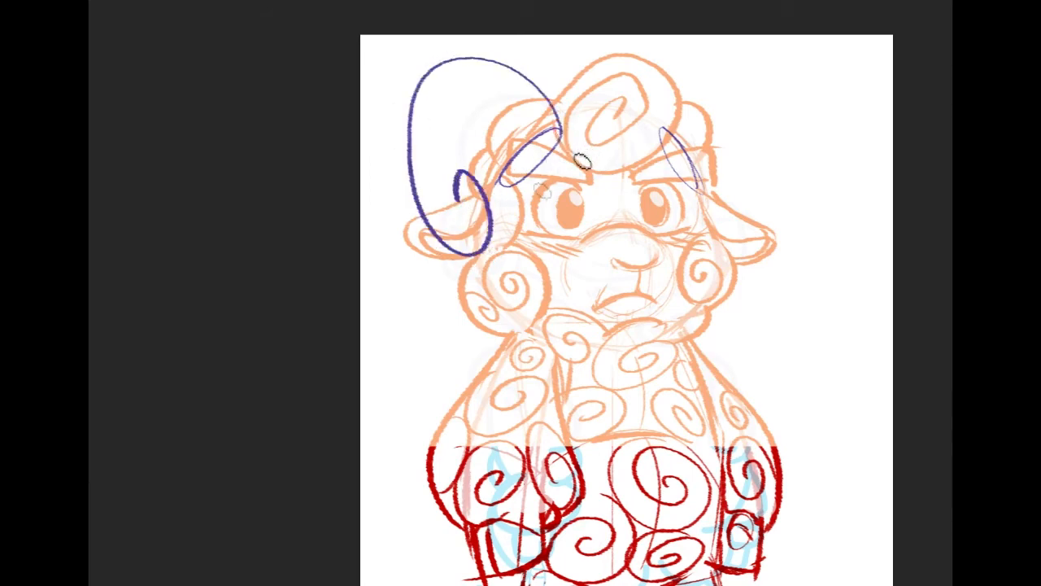
key("ctrl+z")
key("ctrl+z")
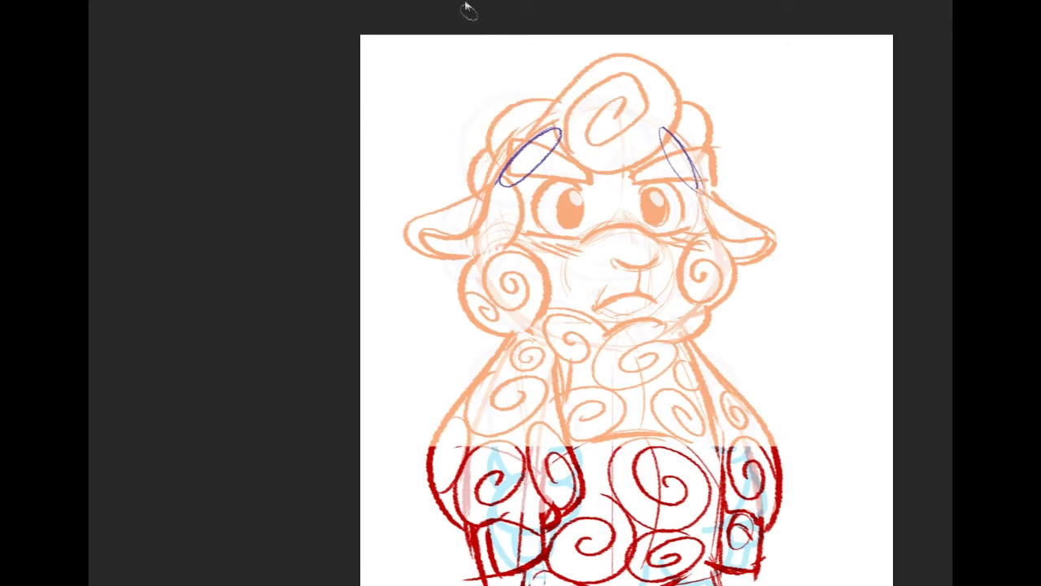
mouse_move(558, 127)
left_mouse_down()
mouse_move(479, 73)
mouse_move(526, 87)
mouse_move(557, 128)
left_mouse_up()
key("ctrl+z")
key("ctrl+z")
Set the brush colour to magenta and draw a curling horn guide line outward from the centre of each base ellipse
left_click_drag(452, 81, 524, 154)
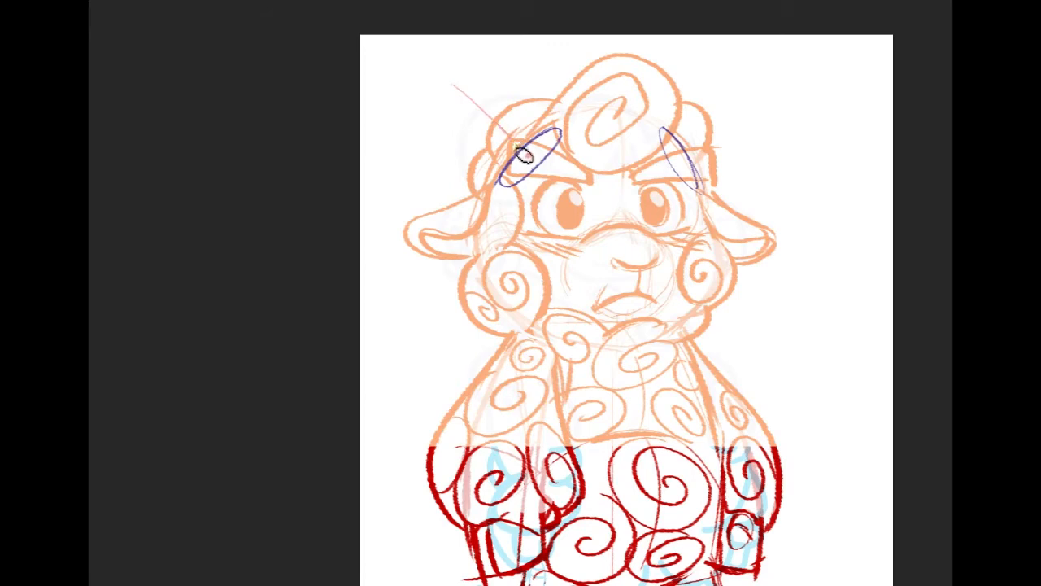
key("ctrl+z")
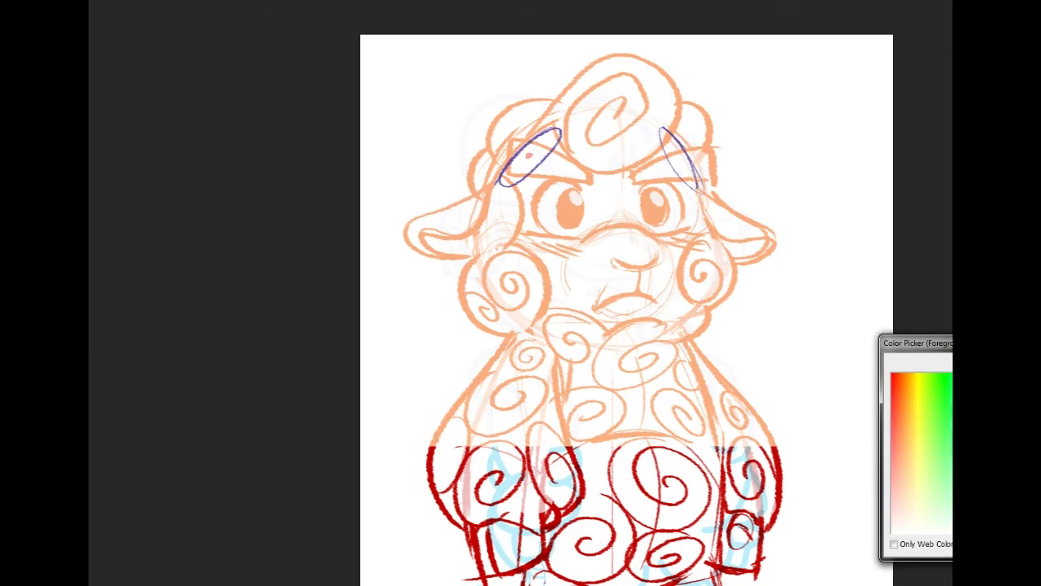
key("Return")
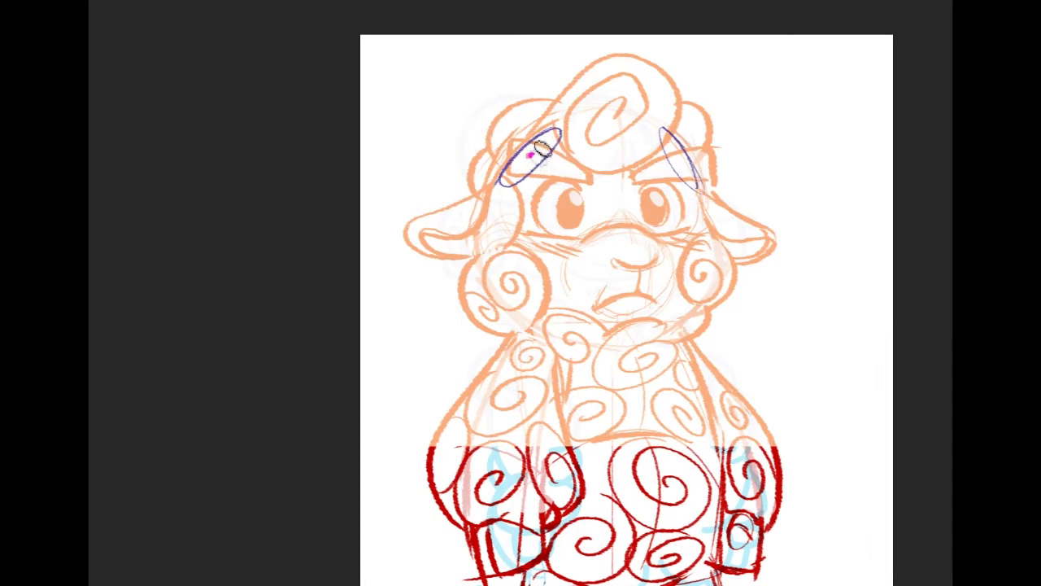
left_click(478, 102, "shift")
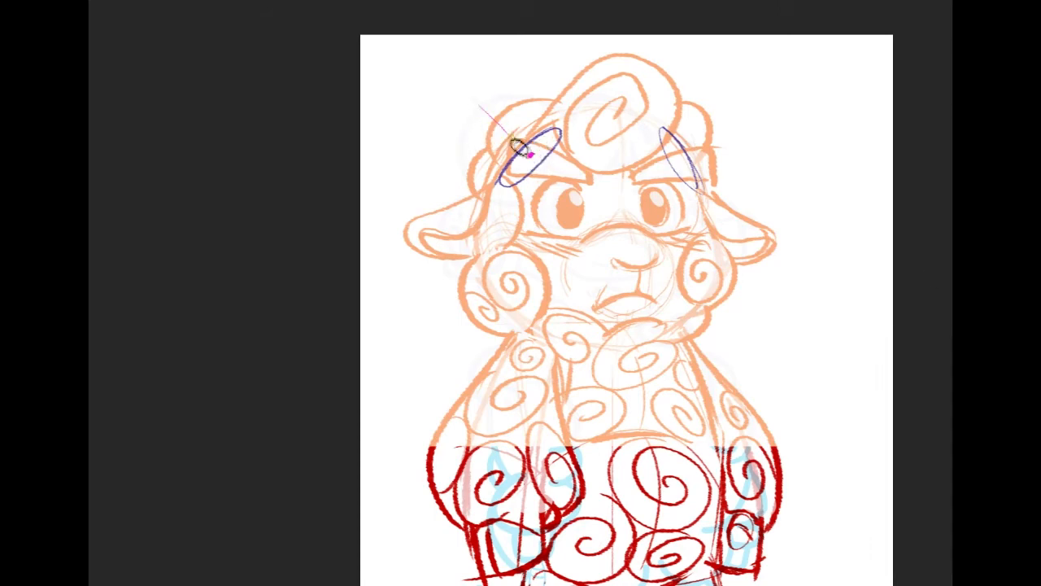
mouse_move(496, 128)
left_mouse_down()
mouse_move(431, 73)
mouse_move(495, 155)
mouse_move(513, 110)
left_mouse_up()
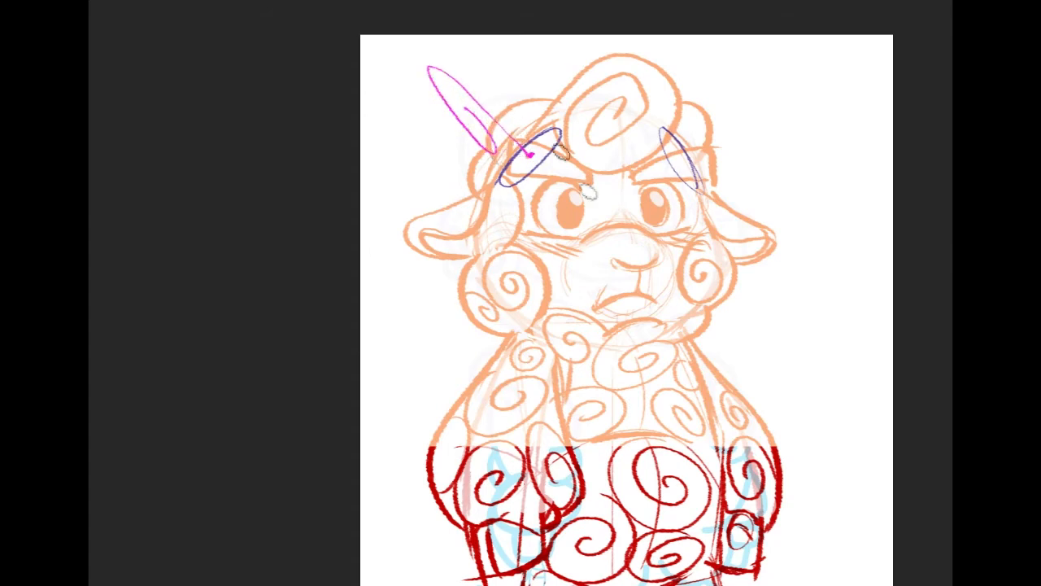
key("ctrl+z")
mouse_move(529, 152)
left_mouse_down()
mouse_move(436, 90)
mouse_move(398, 138)
mouse_move(419, 205)
mouse_move(468, 153)
left_mouse_up()
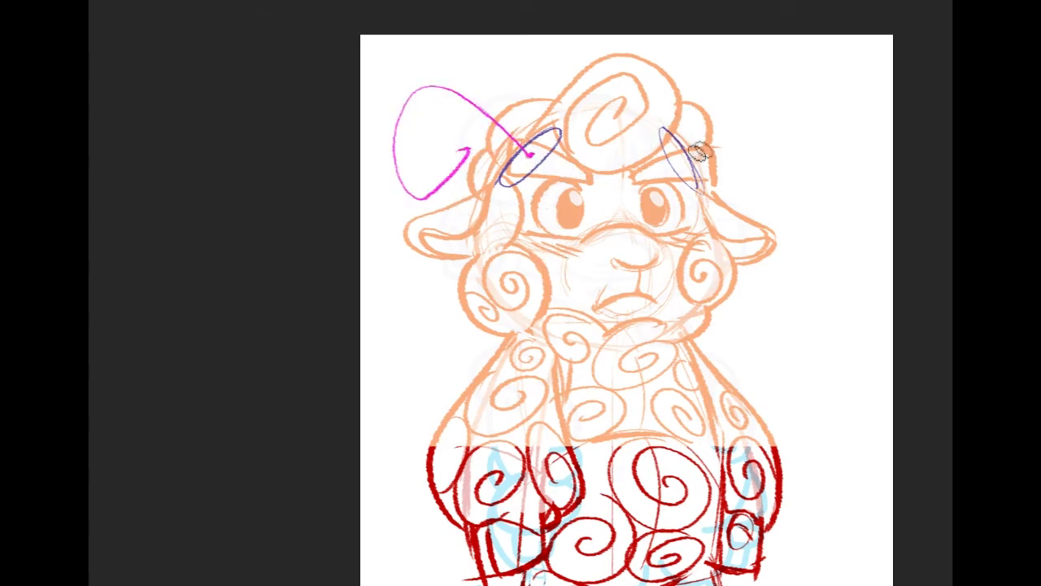
left_click(681, 158)
mouse_move(681, 157)
left_mouse_down()
mouse_move(730, 116)
mouse_move(759, 99)
mouse_move(776, 105)
mouse_move(773, 159)
mouse_move(748, 202)
mouse_move(752, 140)
left_mouse_up()
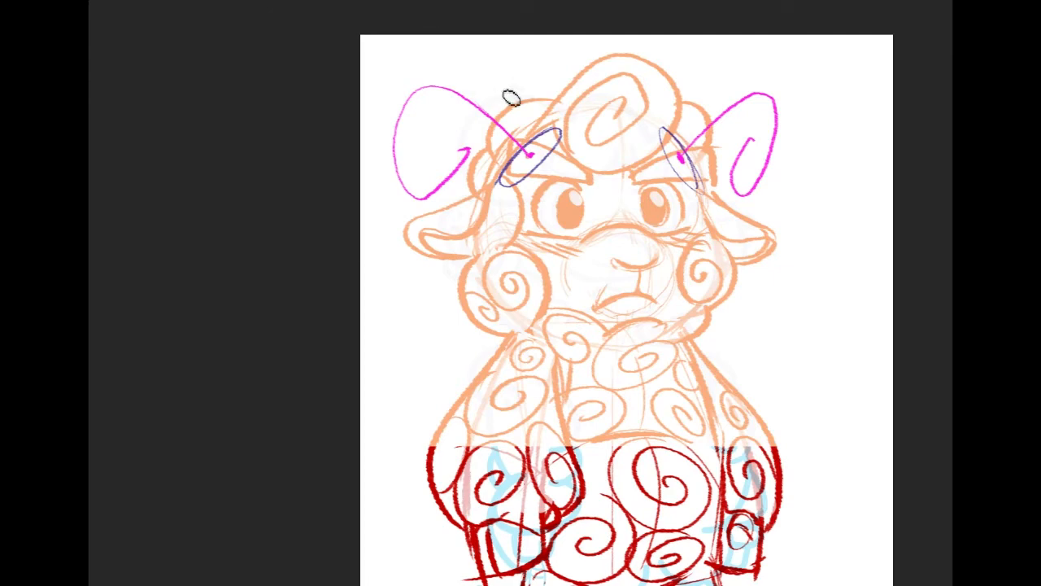
Build the left horn's first segment in purple as a curved cylinder from the base ellipse along the magenta guide
left_click_drag(486, 82, 453, 123)
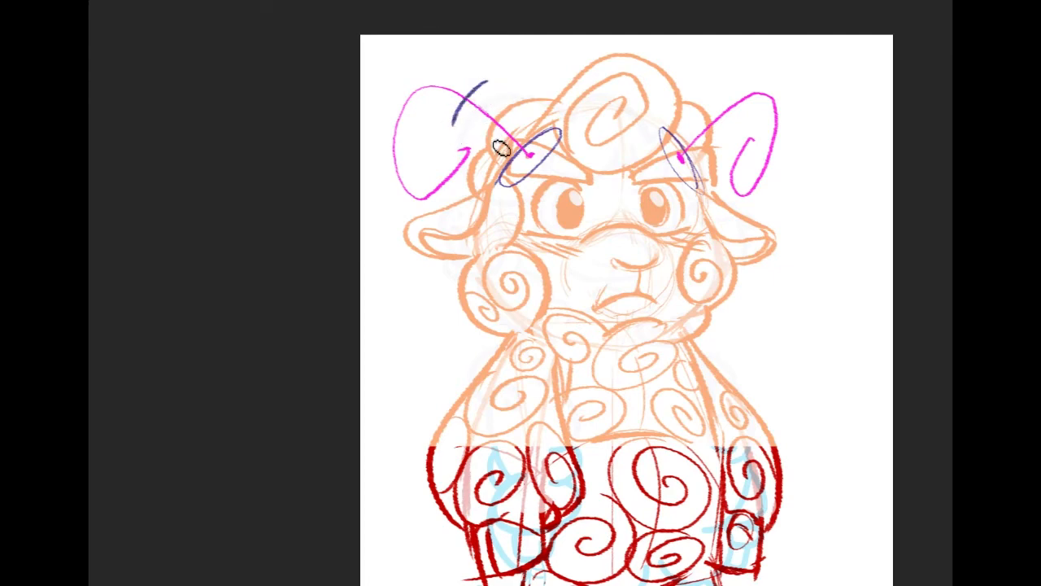
left_click_drag(501, 185, 453, 126)
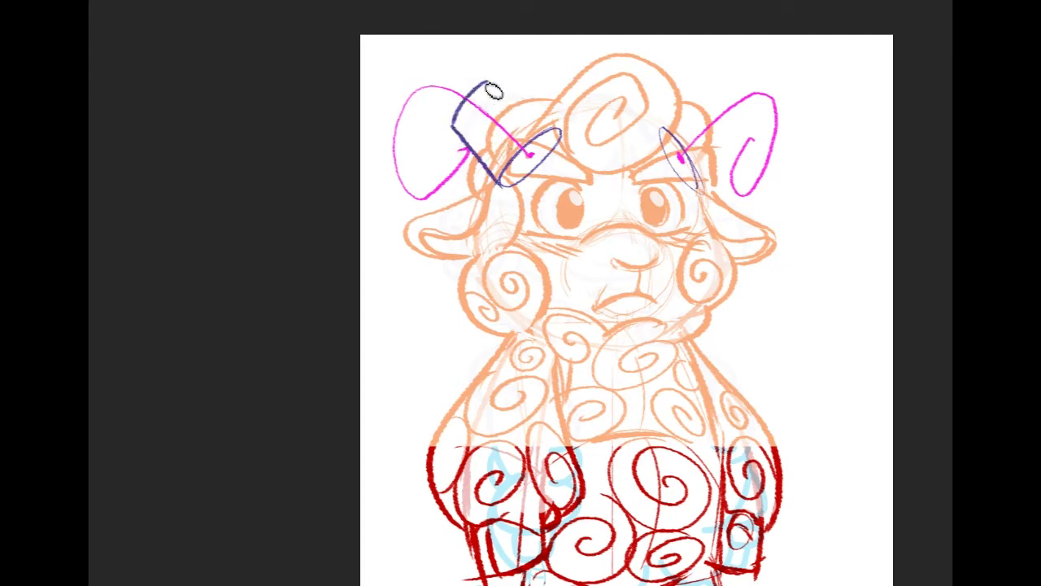
left_click_drag(487, 81, 562, 118)
key("ctrl+z")
left_click_drag(487, 81, 576, 131)
key("ctrl+z")
mouse_move(488, 82)
left_mouse_down()
mouse_move(557, 125)
mouse_move(472, 121)
mouse_move(487, 95)
mouse_move(463, 141)
mouse_move(501, 90)
mouse_move(468, 116)
mouse_move(505, 110)
mouse_move(482, 87)
left_mouse_up()
key("ctrl+z")
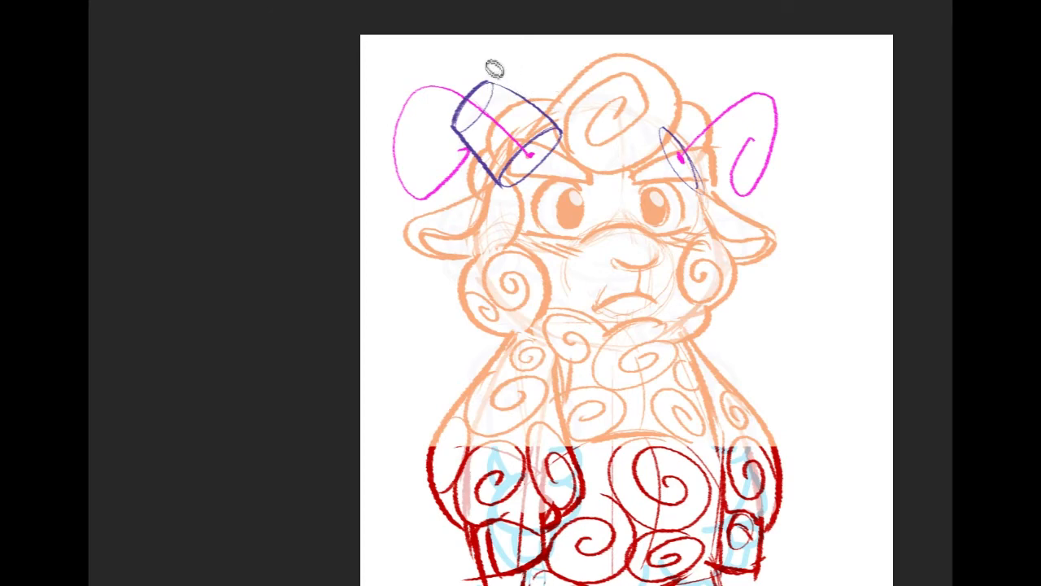
Extend the left horn in purple with two curved cylinder segments and their cross-section ellipses around the magenta guide's upper bend
mouse_move(467, 81)
left_mouse_down()
mouse_move(432, 79)
mouse_move(419, 101)
mouse_move(426, 122)
mouse_move(456, 132)
left_mouse_up()
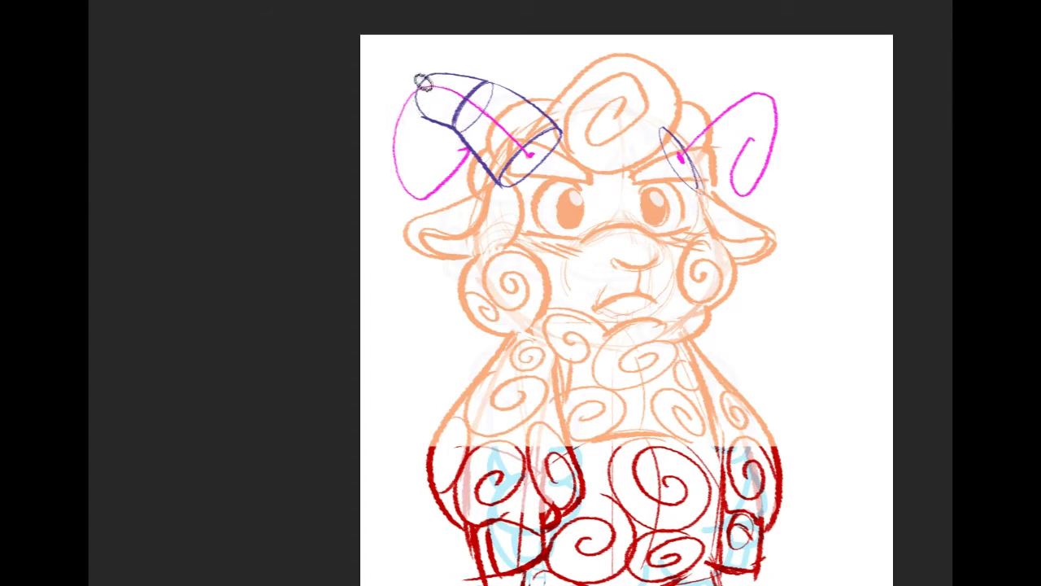
left_click_drag(423, 76, 395, 116)
key("ctrl+z")
left_click_drag(423, 75, 396, 114)
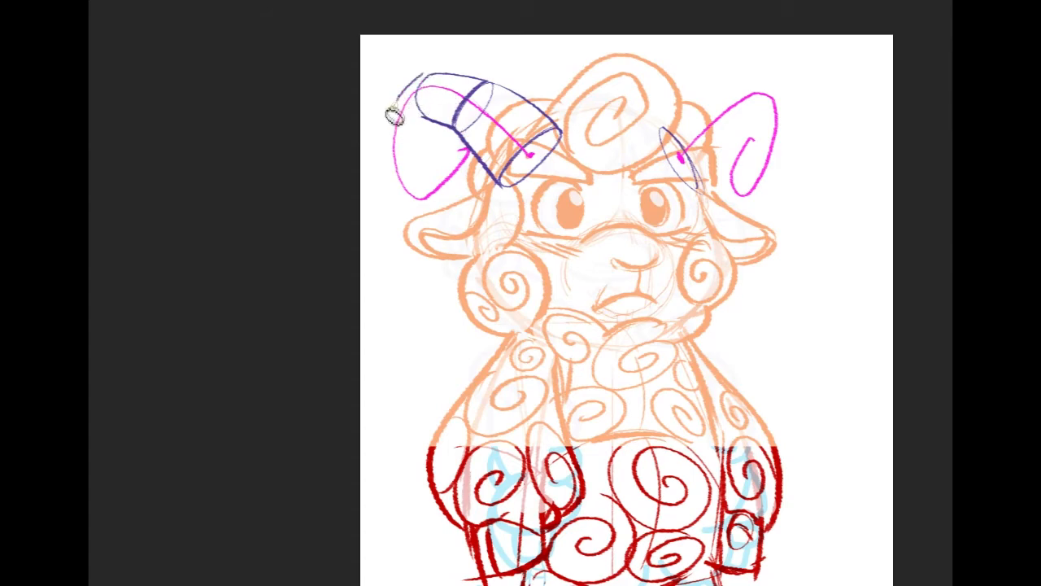
key("ctrl+z")
left_click_drag(423, 75, 390, 111)
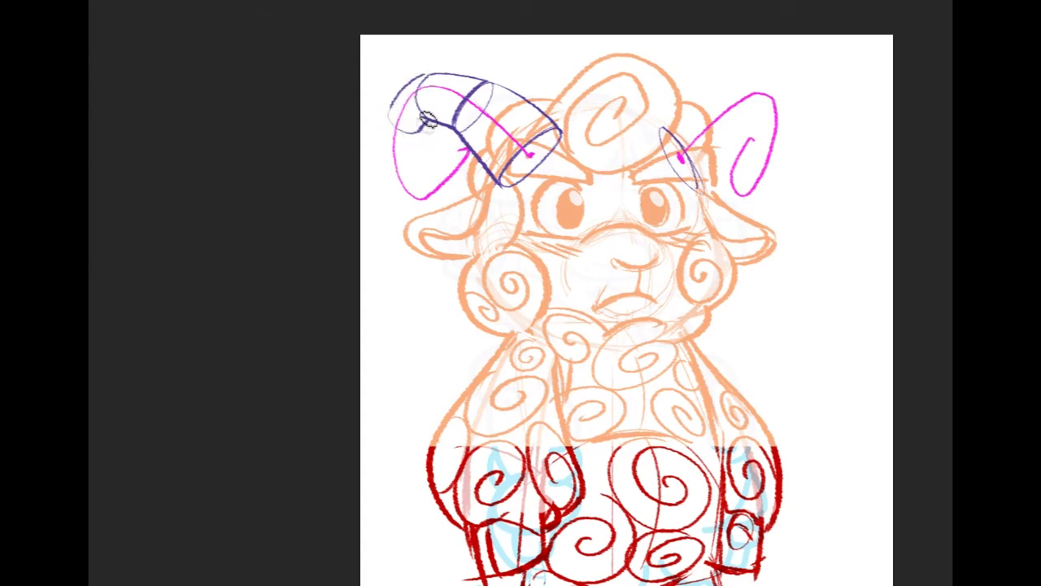
mouse_move(424, 89)
left_mouse_down()
mouse_move(436, 114)
mouse_move(430, 71)
left_mouse_up()
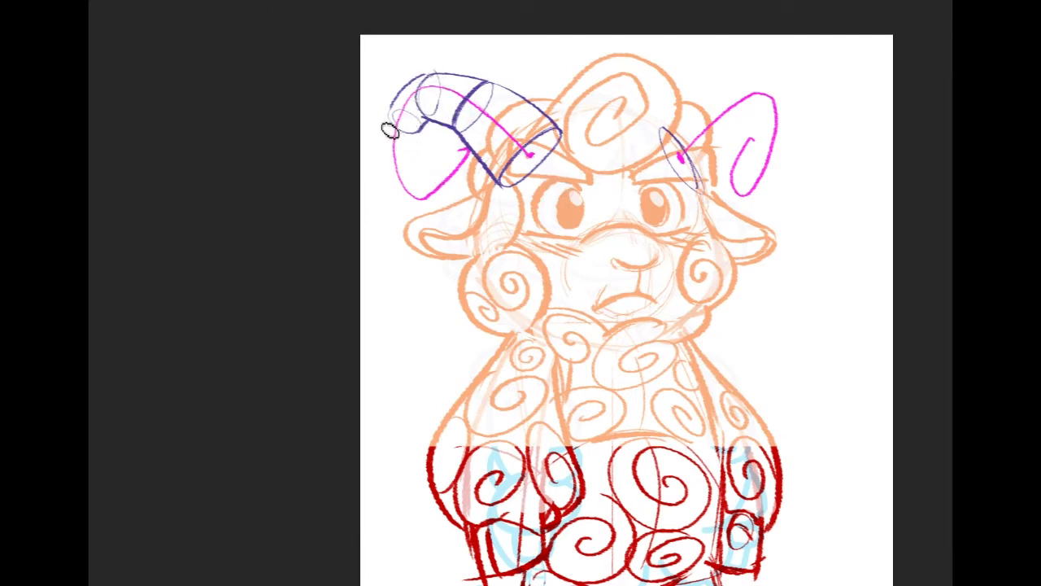
Finish the left horn with tapering segments down the outer curve of the guide and a pointed tip curling back inward
left_click_drag(386, 175, 391, 116)
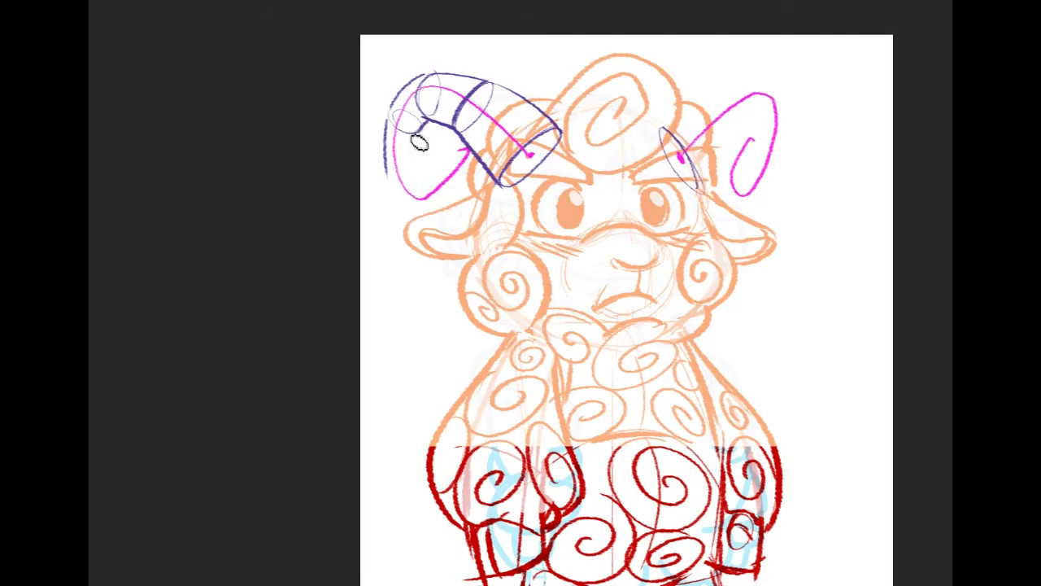
mouse_move(390, 165)
left_mouse_down()
mouse_move(413, 156)
mouse_move(409, 197)
left_mouse_up()
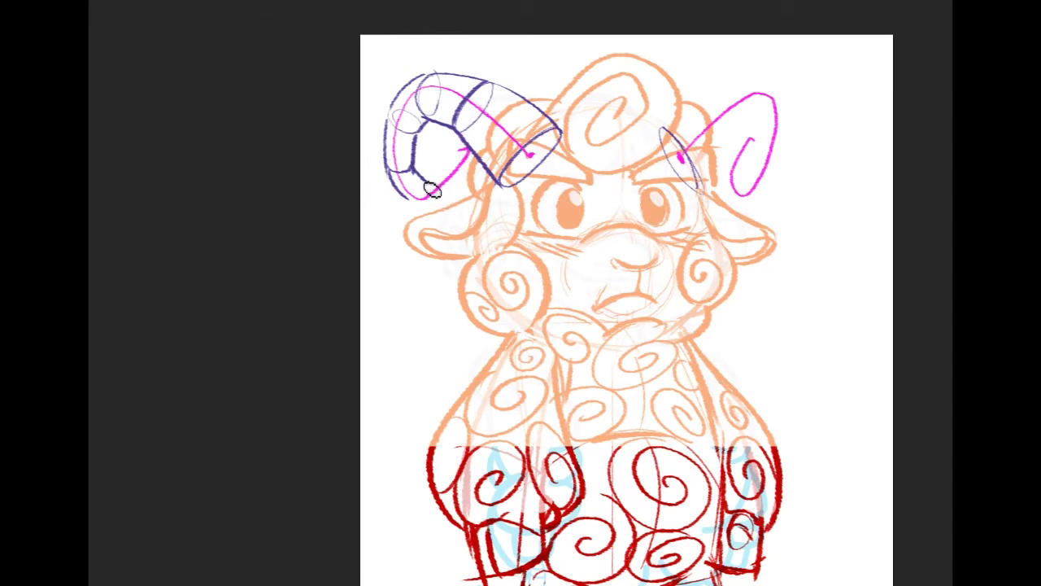
left_click_drag(402, 164, 415, 170)
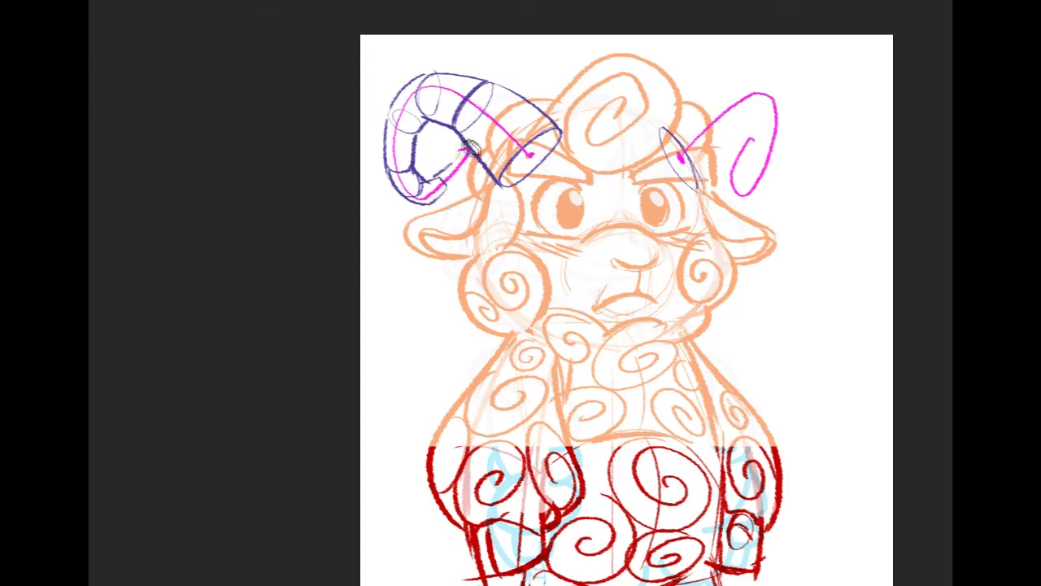
left_click_drag(412, 175, 463, 156)
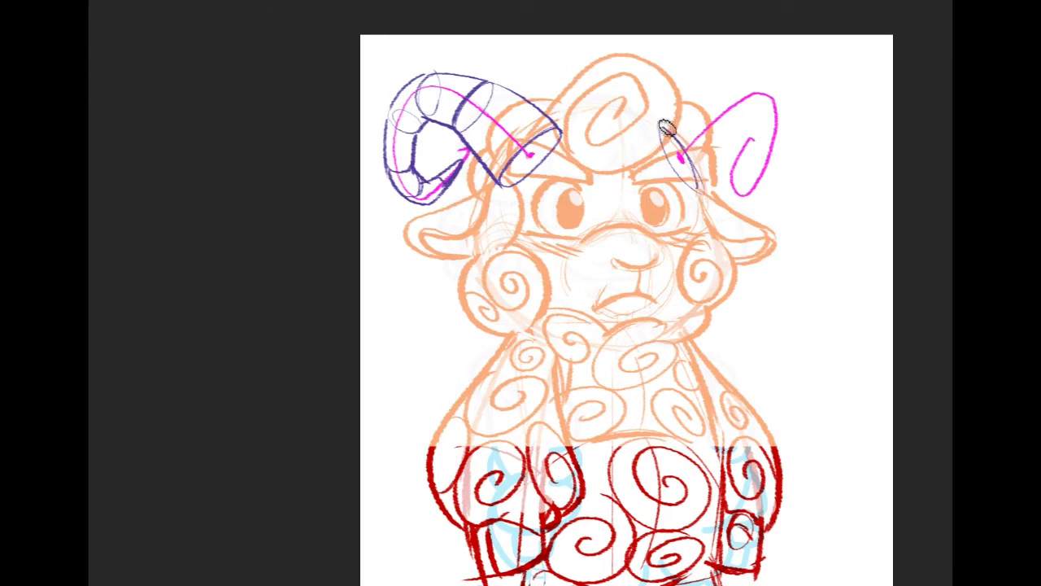
Draw a long wavy magenta practice guide across the body and start a wide purple tube with two segments around its left end
left_click_drag(651, 292, 646, 257)
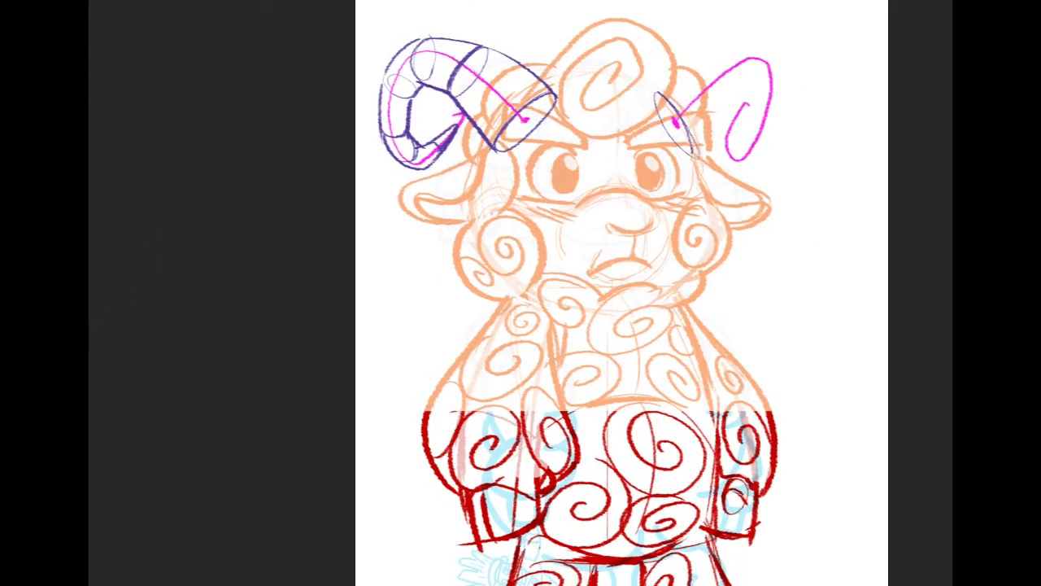
mouse_move(426, 329)
left_mouse_down()
mouse_move(488, 232)
mouse_move(807, 356)
mouse_move(809, 433)
left_mouse_up()
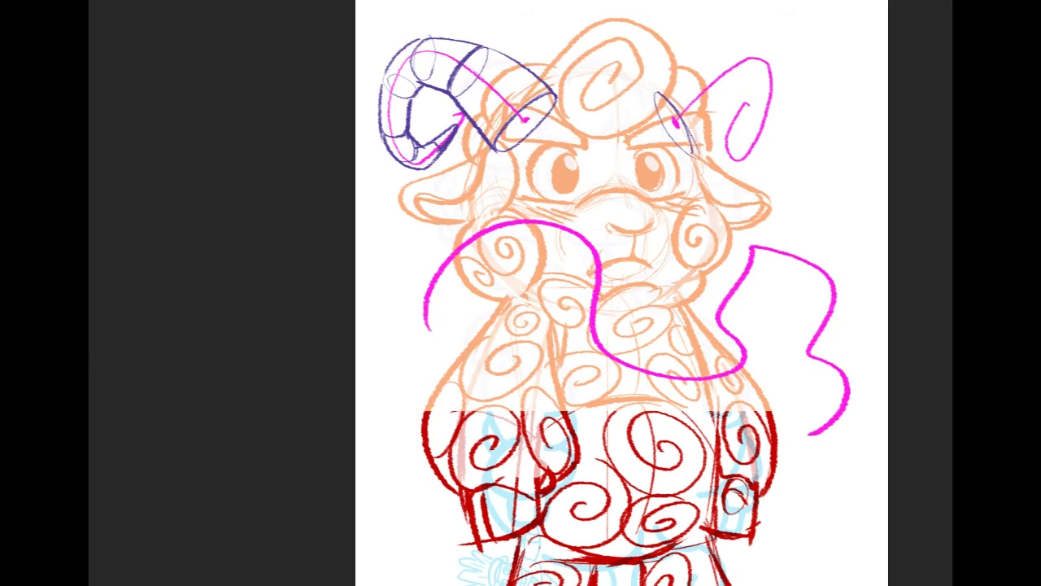
left_click_drag(399, 295, 456, 345)
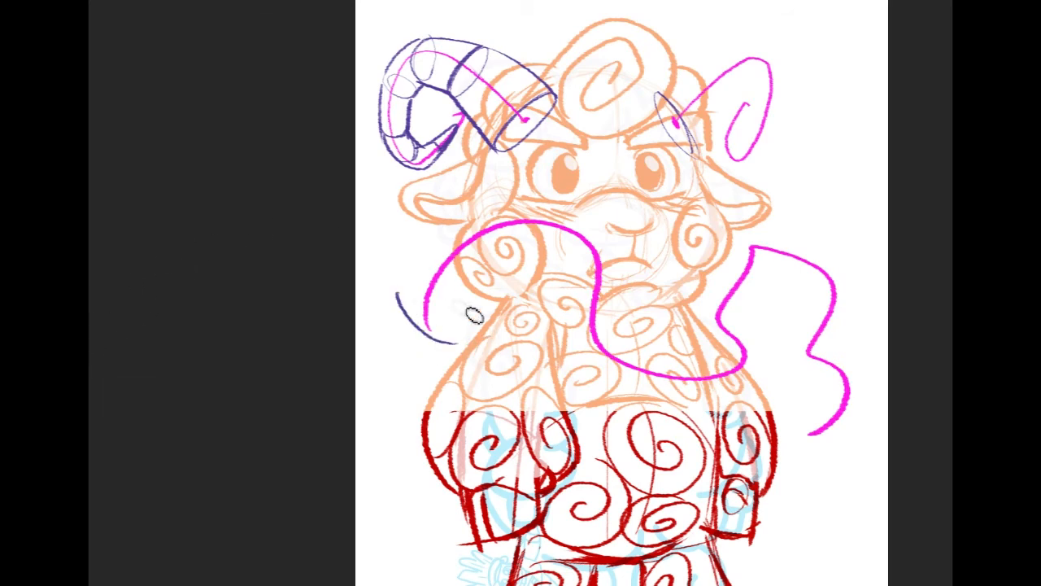
mouse_move(411, 278)
left_mouse_down()
mouse_move(524, 276)
mouse_move(464, 352)
left_mouse_up()
mouse_move(468, 219)
left_mouse_down()
mouse_move(583, 215)
mouse_move(600, 250)
left_mouse_up()
left_click_drag(521, 270, 585, 267)
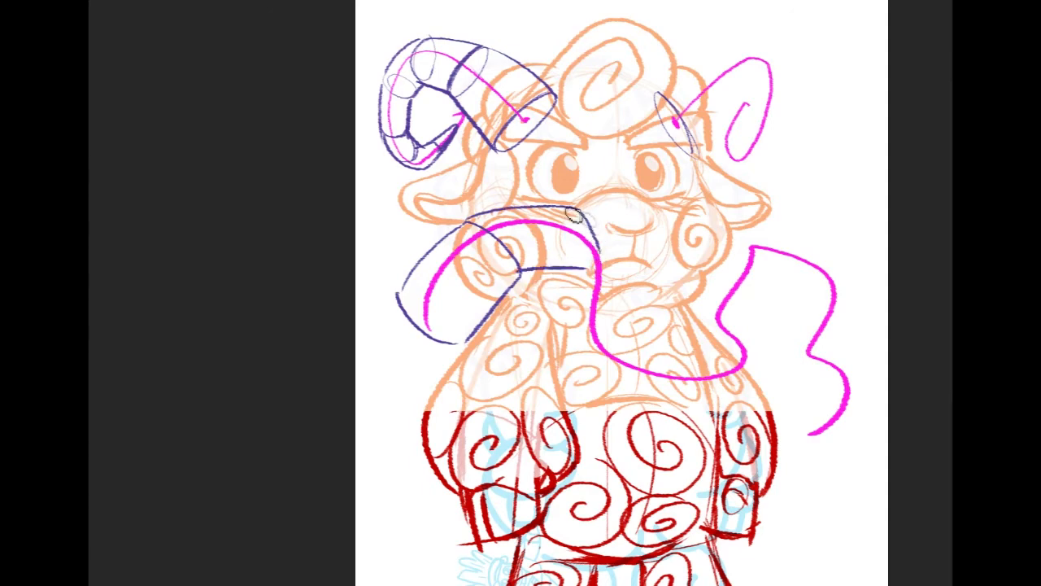
Continue the practice tube through the downward bend of the wavy guide with narrower purple segments, retrying the misplaced strokes
mouse_move(560, 209)
left_mouse_down()
mouse_move(554, 268)
mouse_move(614, 236)
mouse_move(601, 271)
mouse_move(588, 270)
mouse_move(581, 328)
mouse_move(609, 334)
left_mouse_up()
mouse_move(621, 249)
left_mouse_down()
mouse_move(612, 331)
mouse_move(589, 333)
mouse_move(594, 366)
left_mouse_up()
left_click_drag(615, 331, 648, 378)
key("ctrl+z")
key("ctrl+z")
left_click_drag(578, 328, 616, 381)
mouse_move(611, 336)
left_mouse_down()
mouse_move(625, 355)
mouse_move(610, 372)
left_mouse_up()
left_click_drag(588, 366, 661, 390)
left_click_drag(626, 353, 674, 384)
key("ctrl+z")
key("ctrl+z")
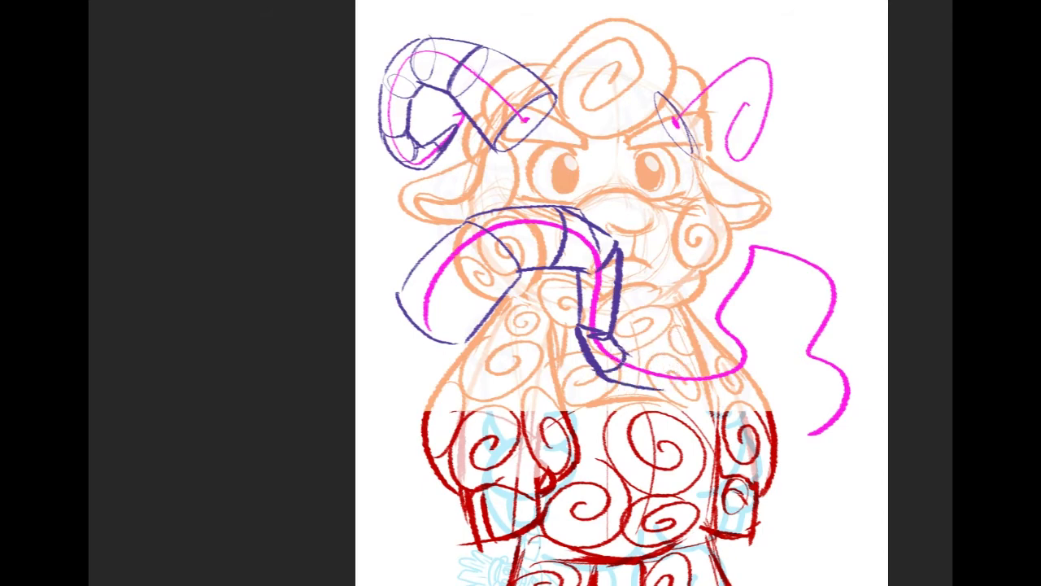
Extend the practice tube along the guide's lower curve and up over the right-hand peak with thin purple segments
mouse_move(677, 364)
left_mouse_down()
mouse_move(731, 359)
mouse_move(743, 382)
left_mouse_up()
left_click_drag(669, 393, 722, 387)
mouse_move(716, 345)
left_mouse_down()
mouse_move(757, 365)
mouse_move(719, 341)
mouse_move(729, 283)
mouse_move(749, 329)
left_mouse_up()
mouse_move(719, 281)
left_mouse_down()
mouse_move(756, 246)
mouse_move(768, 248)
mouse_move(759, 290)
mouse_move(785, 244)
mouse_move(822, 271)
left_mouse_up()
left_click_drag(822, 272, 775, 258)
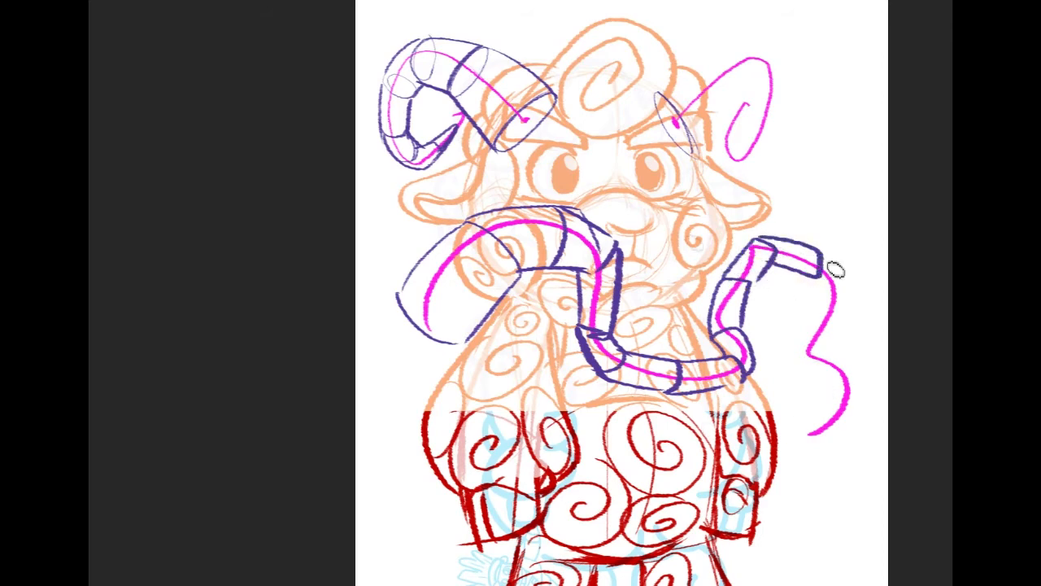
Lasso the practice tube with its wavy guide, delete it, and deselect
mouse_move(387, 259)
left_mouse_down()
mouse_move(589, 170)
mouse_move(919, 456)
mouse_move(358, 423)
left_mouse_up()
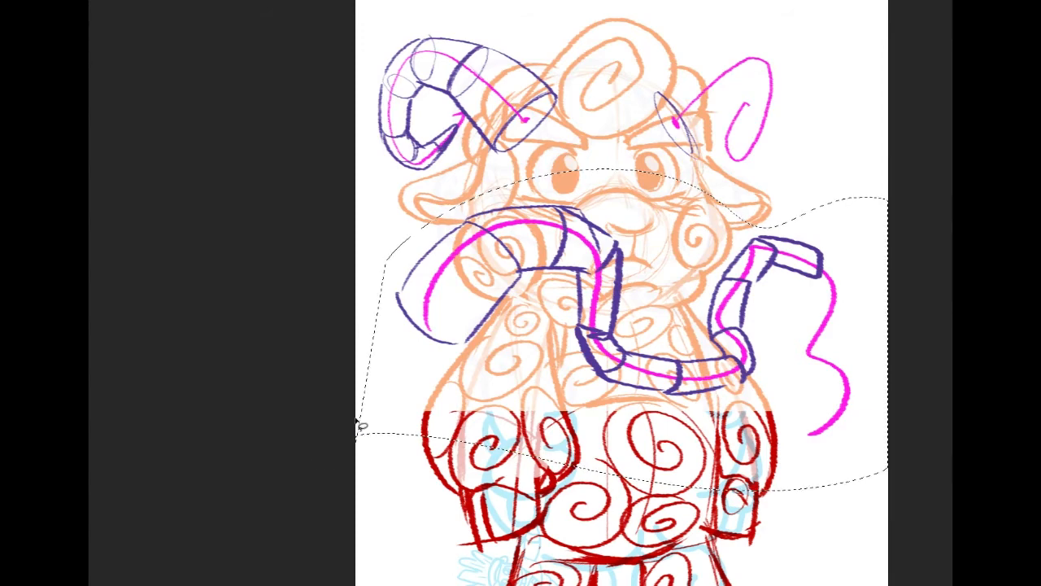
key("Delete")
key("ctrl+d")
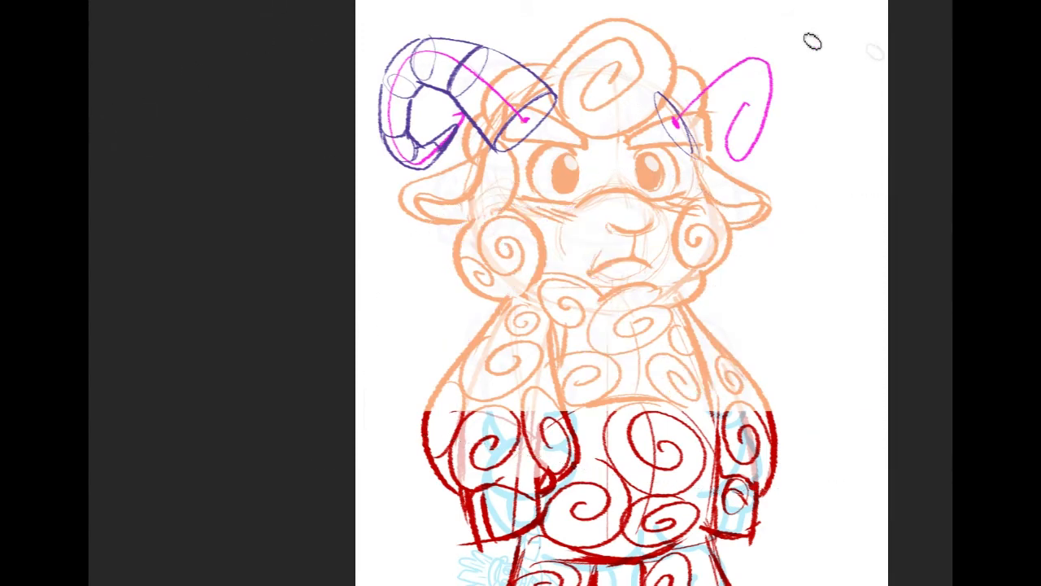
Build the right horn in purple from its base ellipse as tapering cylinder segments with cross-section lines along the magenta guide
scroll(909, 155, "up", 3)
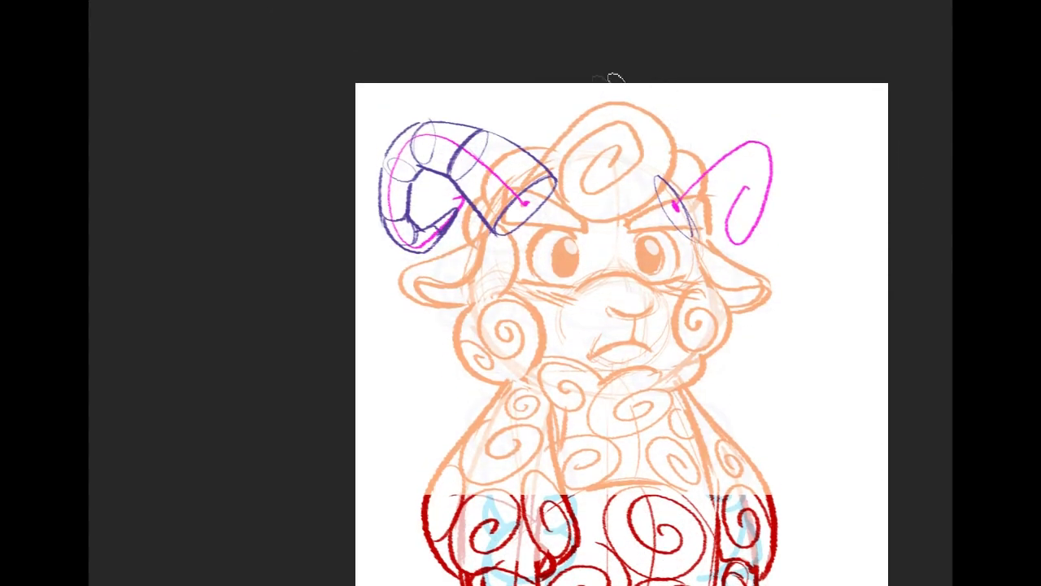
mouse_move(653, 179)
left_mouse_down()
mouse_move(730, 135)
mouse_move(750, 169)
left_mouse_up()
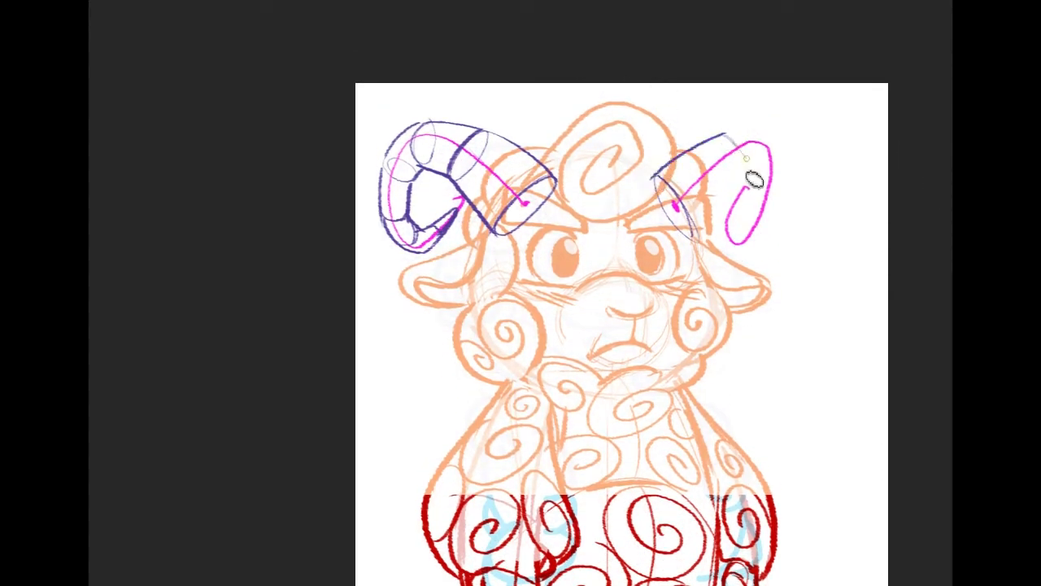
left_click_drag(698, 237, 750, 170)
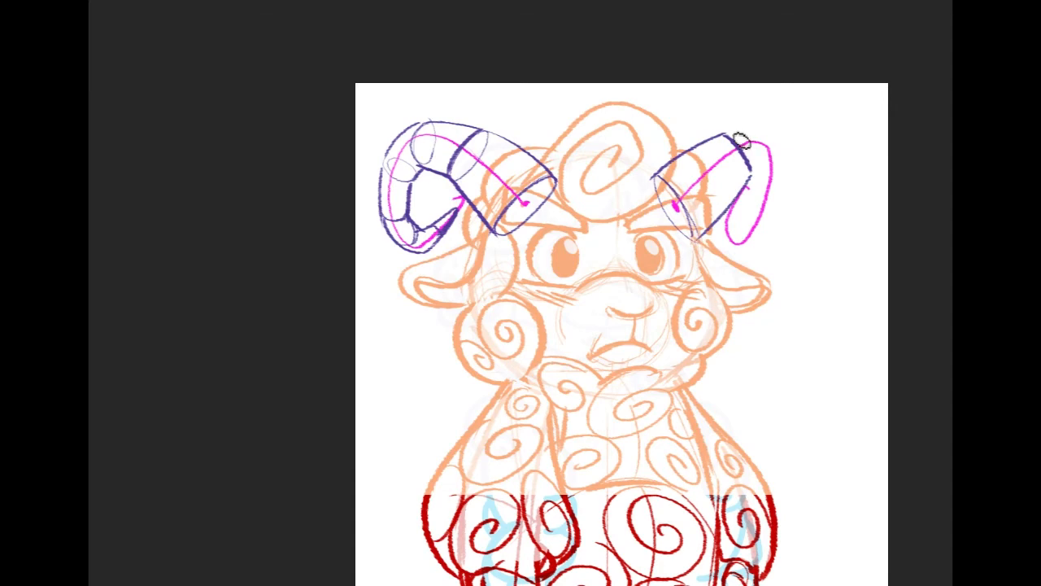
mouse_move(767, 143)
left_mouse_down()
mouse_move(762, 176)
mouse_move(749, 177)
left_mouse_up()
mouse_move(767, 142)
left_mouse_down()
mouse_move(781, 169)
mouse_move(762, 225)
left_mouse_up()
left_click_drag(749, 179, 746, 198)
mouse_move(748, 196)
left_mouse_down()
mouse_move(776, 205)
mouse_move(744, 217)
left_mouse_up()
left_click_drag(744, 218, 760, 225)
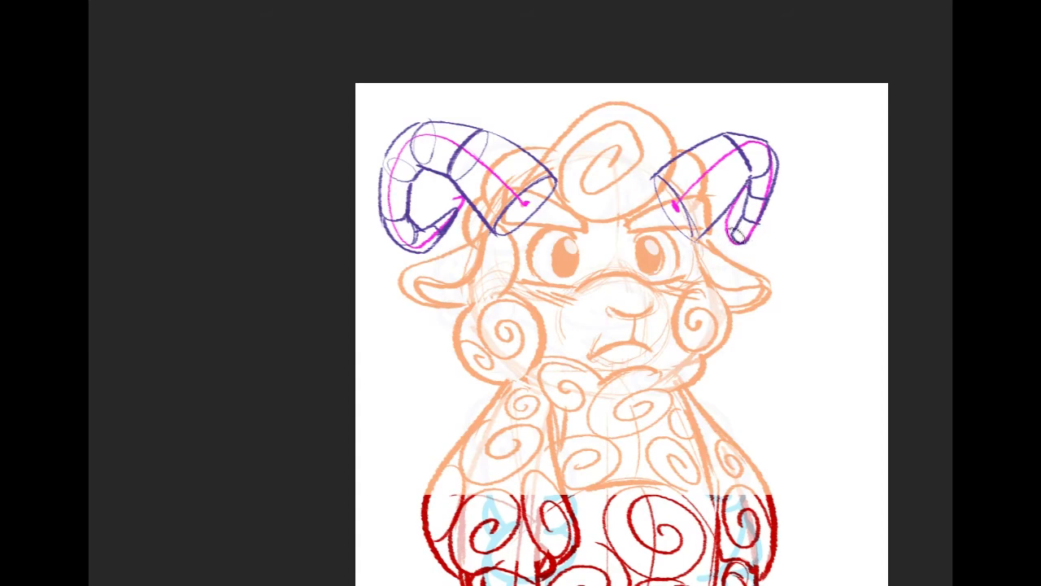
Draw the right horn's inward-curling tip and widen its outer edge with refined purple strokes
left_click_drag(725, 237, 749, 240)
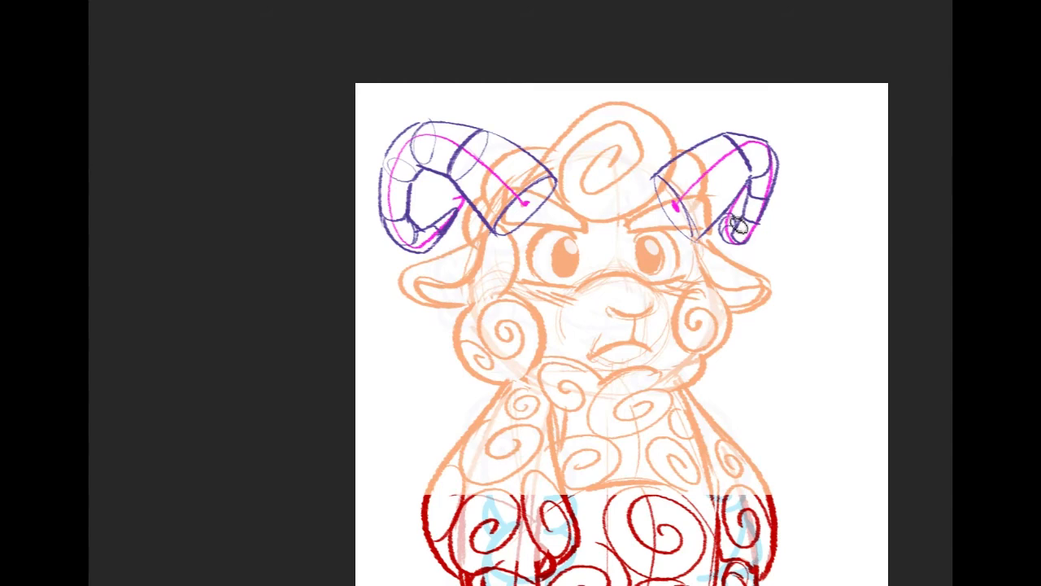
left_click_drag(778, 168, 762, 227)
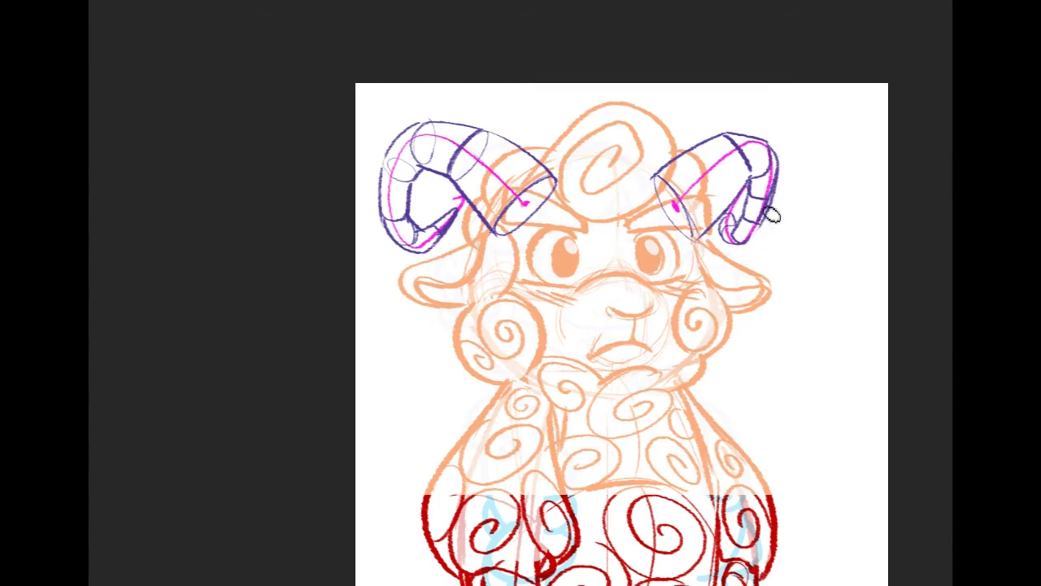
left_click_drag(774, 167, 761, 246)
key("ctrl+z")
mouse_move(782, 165)
left_mouse_down()
mouse_move(759, 248)
mouse_move(733, 247)
mouse_move(728, 233)
mouse_move(765, 242)
left_mouse_up()
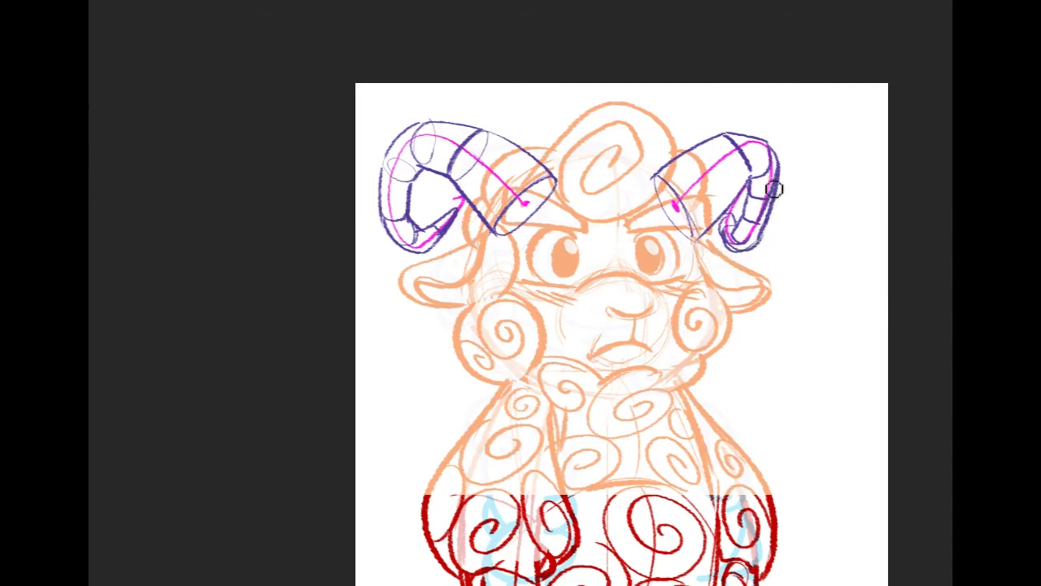
mouse_move(775, 180)
left_mouse_down()
mouse_move(771, 216)
mouse_move(749, 244)
mouse_move(771, 235)
mouse_move(740, 245)
left_mouse_up()
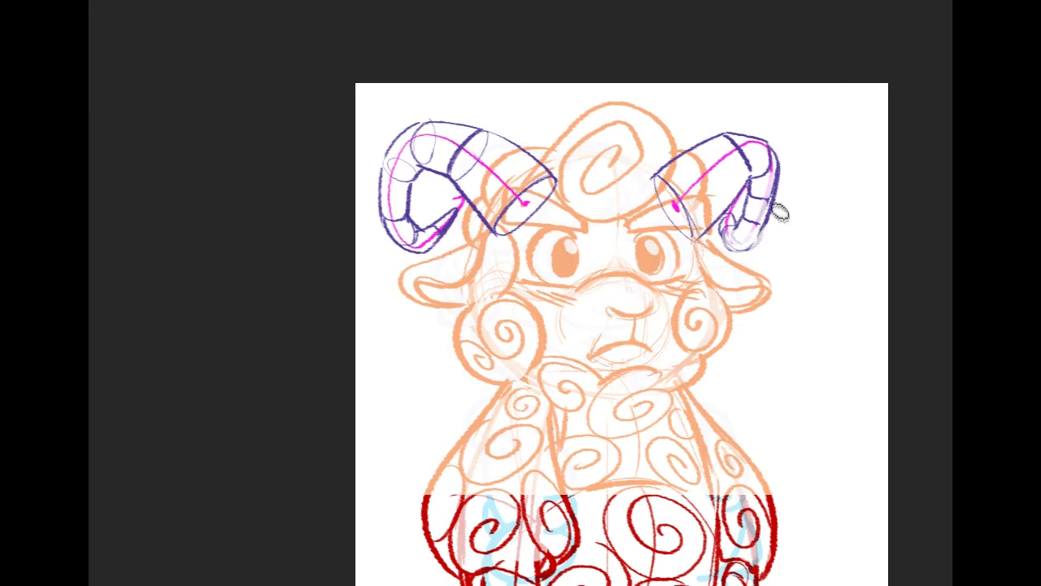
mouse_move(771, 221)
left_mouse_down()
mouse_move(732, 258)
mouse_move(724, 232)
left_mouse_up()
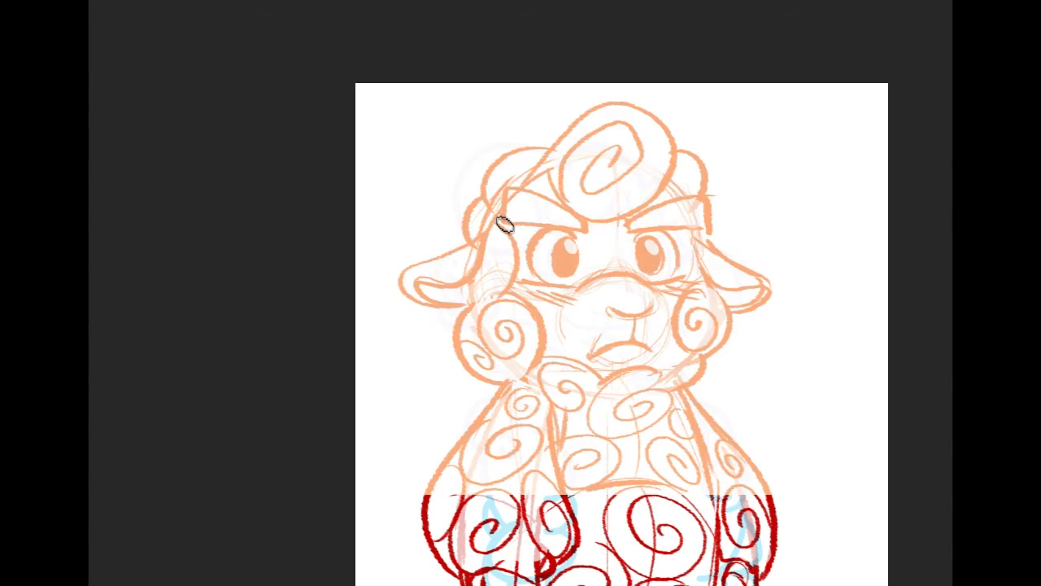
Draw a new narrow slanted purple base ellipse on each side of the forehead for an alternative pair of horns
mouse_move(440, 146)
left_mouse_down()
mouse_move(496, 221)
mouse_move(539, 211)
mouse_move(496, 231)
mouse_move(551, 172)
mouse_move(506, 223)
left_mouse_up()
key("ctrl+z")
key("ctrl+z")
left_click_drag(698, 235, 689, 188)
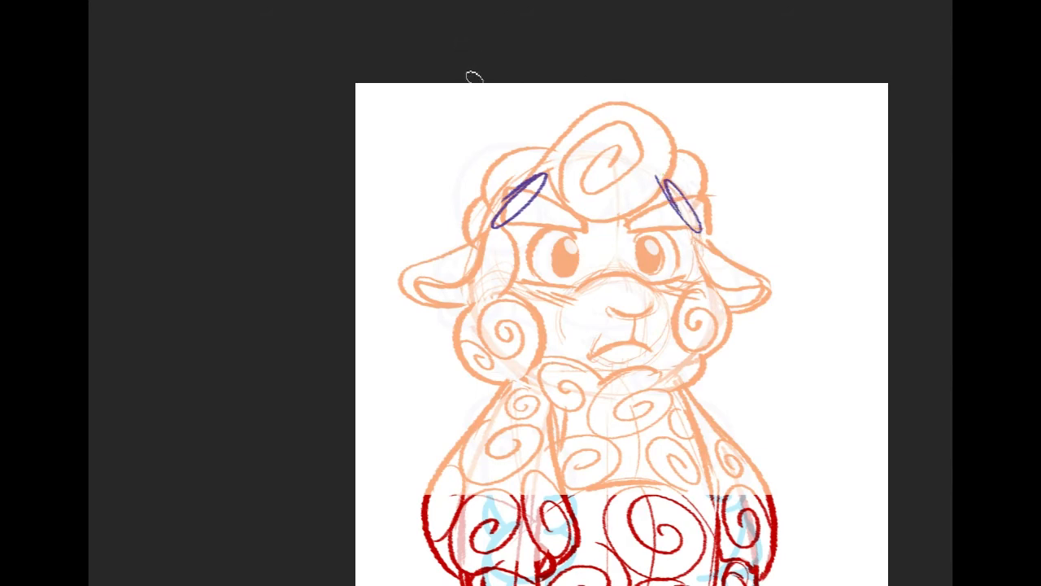
Sketch the left alternative horn as a short upward cylinder with a rounded end and a doubled outer edge
mouse_move(498, 109)
left_mouse_down()
mouse_move(547, 166)
mouse_move(477, 109)
mouse_move(447, 167)
mouse_move(496, 224)
left_mouse_up()
key("ctrl+z")
mouse_move(474, 107)
left_mouse_down()
mouse_move(458, 202)
mouse_move(444, 168)
mouse_move(444, 183)
mouse_move(486, 221)
left_mouse_up()
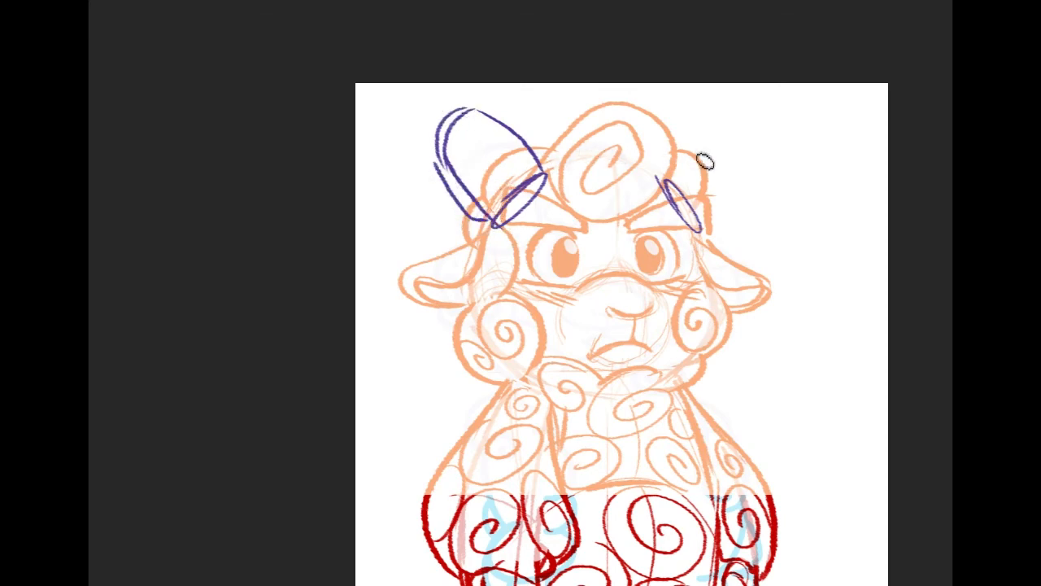
Sketch the matching short rounded horn rising from the right base ellipse, redrawing its sides and adding a doubled inner edge
left_click_drag(665, 175, 728, 120)
key("ctrl+z")
mouse_move(681, 173)
left_mouse_down()
mouse_move(692, 118)
mouse_move(708, 110)
mouse_move(747, 133)
mouse_move(739, 180)
left_mouse_up()
mouse_move(704, 231)
left_mouse_down()
mouse_move(755, 140)
mouse_move(704, 232)
left_mouse_up()
key("ctrl+z")
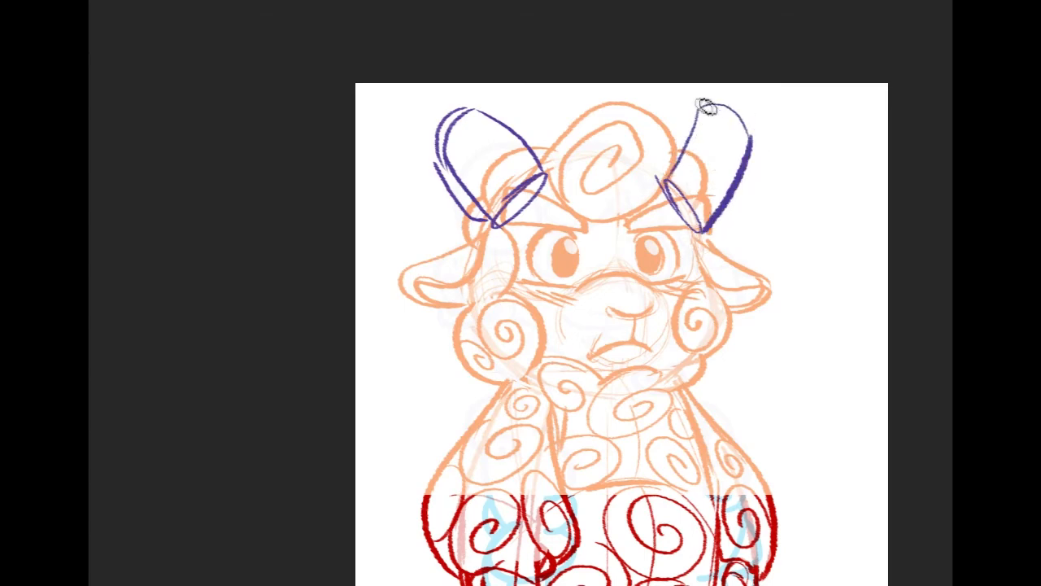
left_click_drag(691, 106, 657, 177)
key("ctrl+z")
left_click_drag(692, 107, 661, 174)
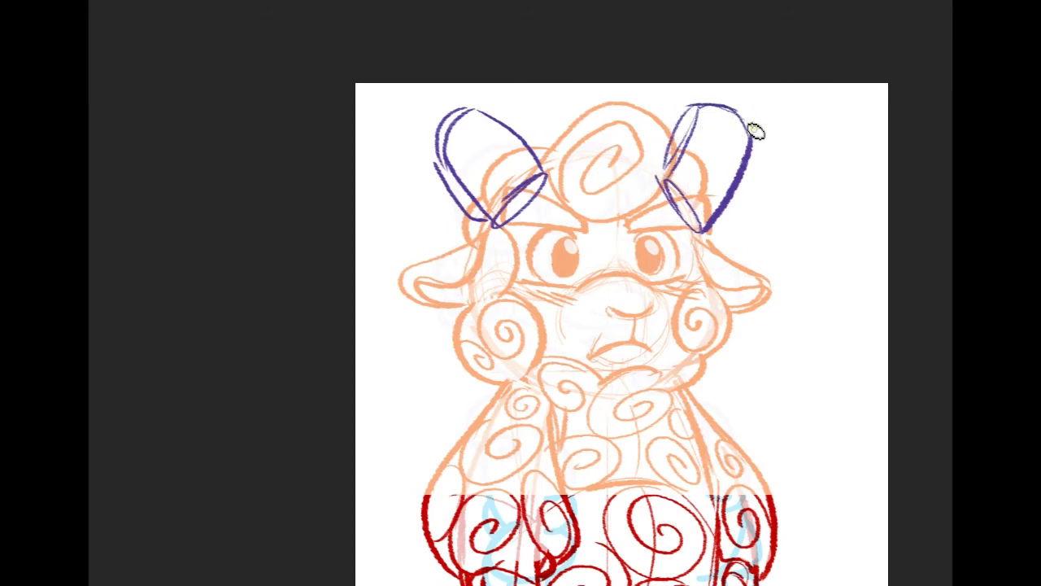
Add curved contour lines across both short horns and thicken the right horn's outer edge
mouse_move(476, 107)
left_mouse_down()
mouse_move(529, 145)
mouse_move(468, 187)
left_mouse_up()
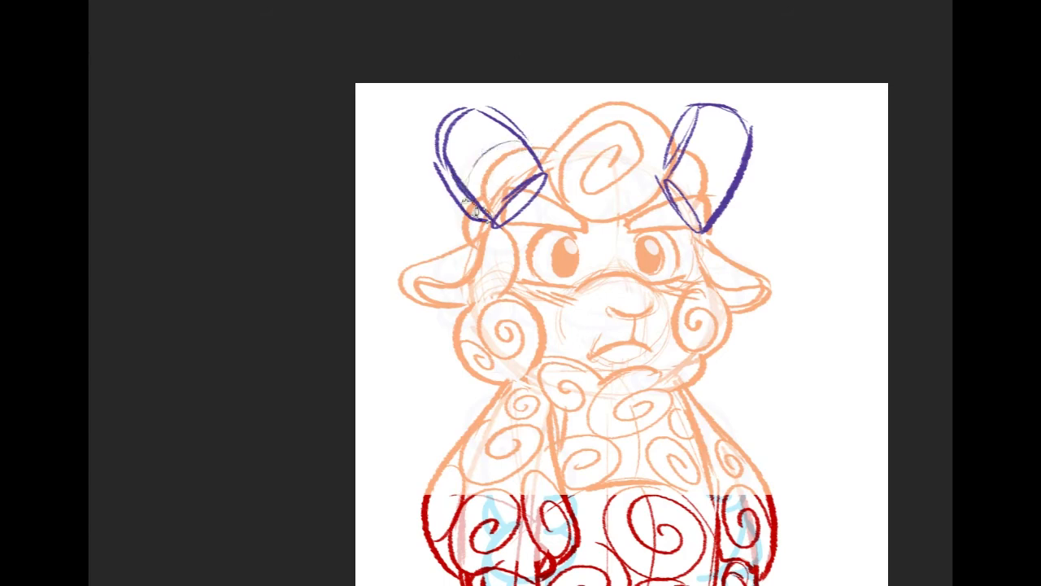
left_click_drag(509, 126, 450, 146)
left_click_drag(679, 153, 722, 216)
left_click_drag(693, 115, 741, 148)
mouse_move(663, 189)
left_mouse_down()
mouse_move(686, 145)
mouse_move(694, 160)
mouse_move(696, 114)
left_mouse_up()
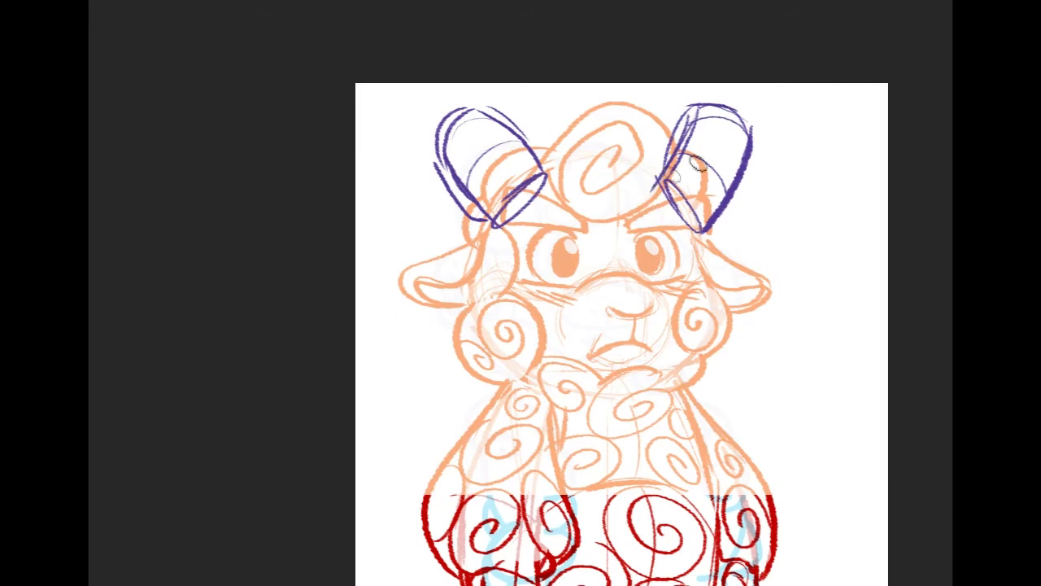
left_click_drag(750, 136, 706, 228)
left_click_drag(747, 179, 728, 221)
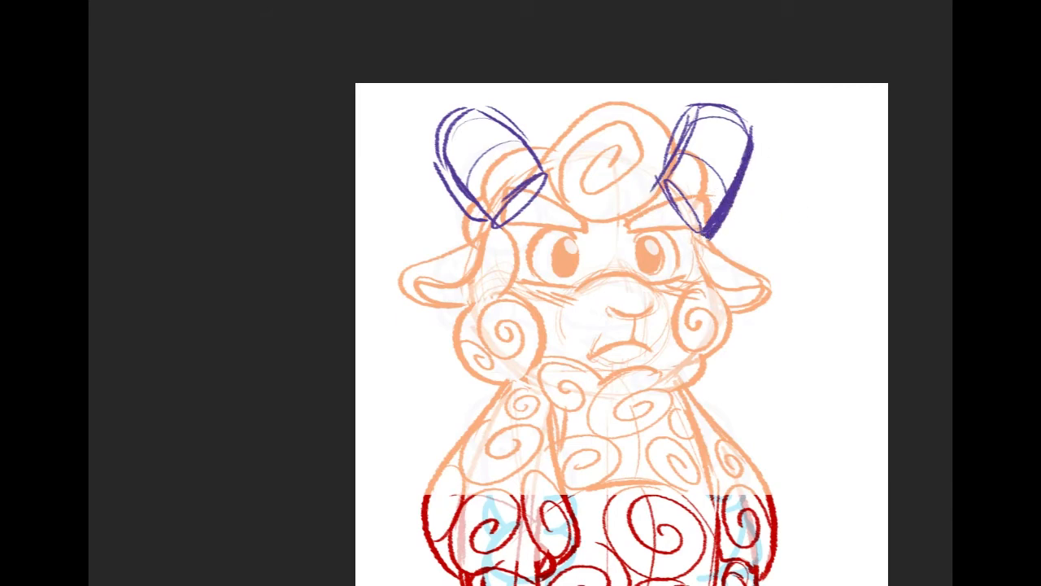
Move the right short horn slightly up and inward toward the forelock, and erase part of its thick outer edge
scroll(622, 293, "down", 3)
scroll(621, 293, "left", 1)
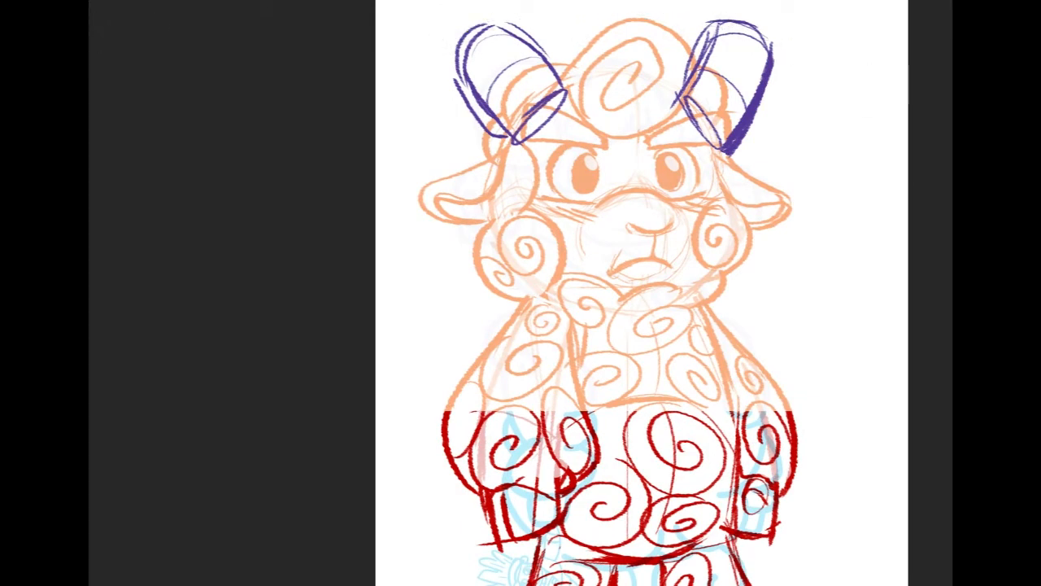
mouse_move(643, 70)
left_mouse_down()
mouse_move(823, 106)
mouse_move(692, 170)
left_mouse_up()
scroll(642, 293, "up", 3)
key("ctrl+t")
left_click_drag(820, 108, 824, 113)
left_click_drag(733, 112, 733, 115)
key("Return")
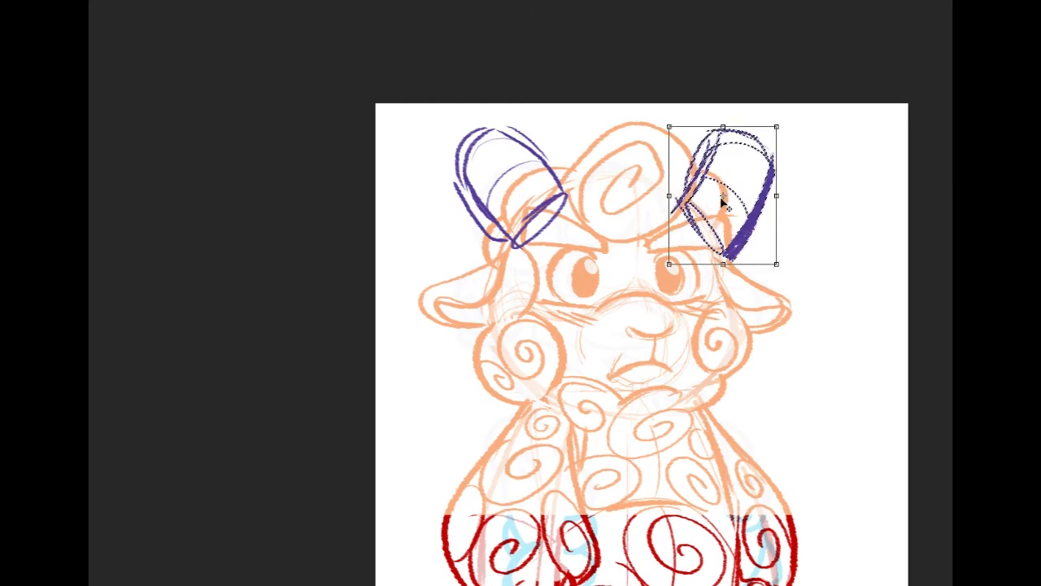
left_click_drag(744, 210, 735, 204)
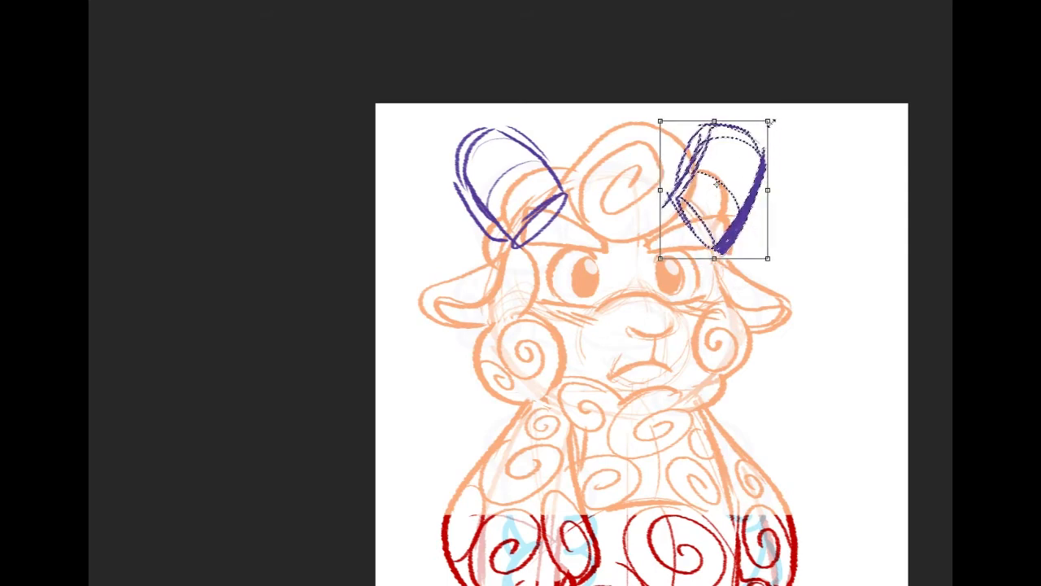
left_click_drag(714, 121, 711, 130)
key("Return")
key("ctrl+d")
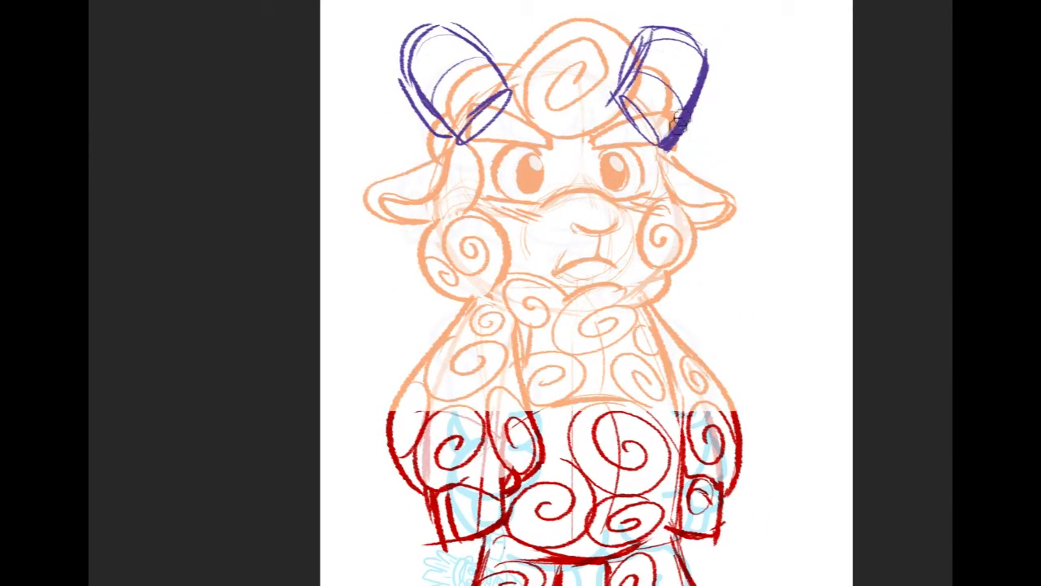
left_click_drag(711, 91, 672, 163)
left_click_drag(711, 90, 667, 158)
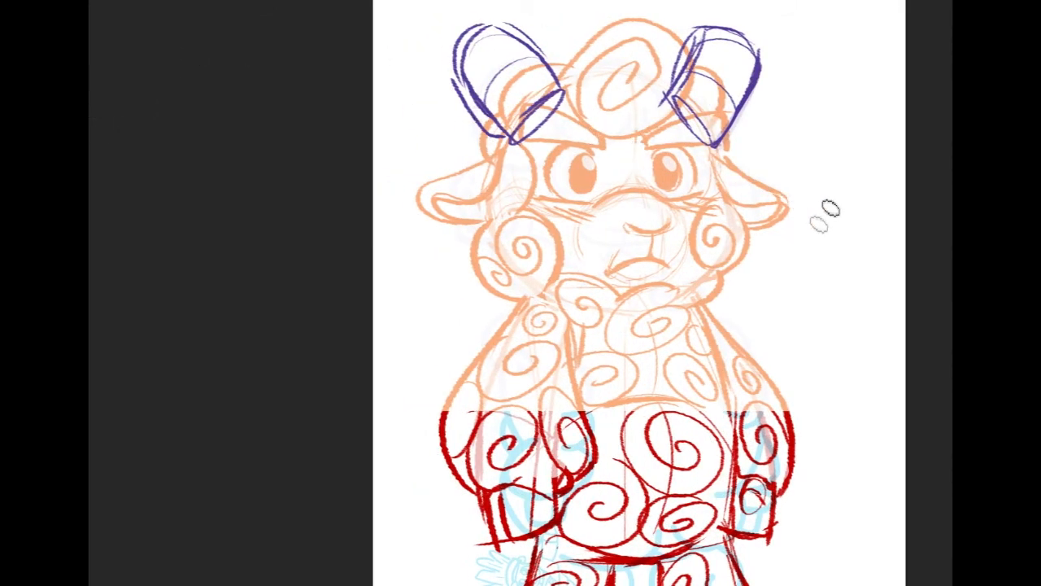
Sketch a small curled ram horn study beside the head, with an inner spiral, cross bands and a pointed tip
mouse_move(842, 92)
left_mouse_down()
mouse_move(802, 100)
mouse_move(796, 191)
mouse_move(870, 109)
mouse_move(877, 175)
left_mouse_up()
mouse_move(781, 135)
left_mouse_down()
mouse_move(823, 175)
mouse_move(836, 166)
mouse_move(834, 131)
mouse_move(853, 125)
mouse_move(868, 168)
mouse_move(861, 183)
mouse_move(838, 179)
mouse_move(842, 143)
mouse_move(853, 179)
left_mouse_up()
key("ctrl+z")
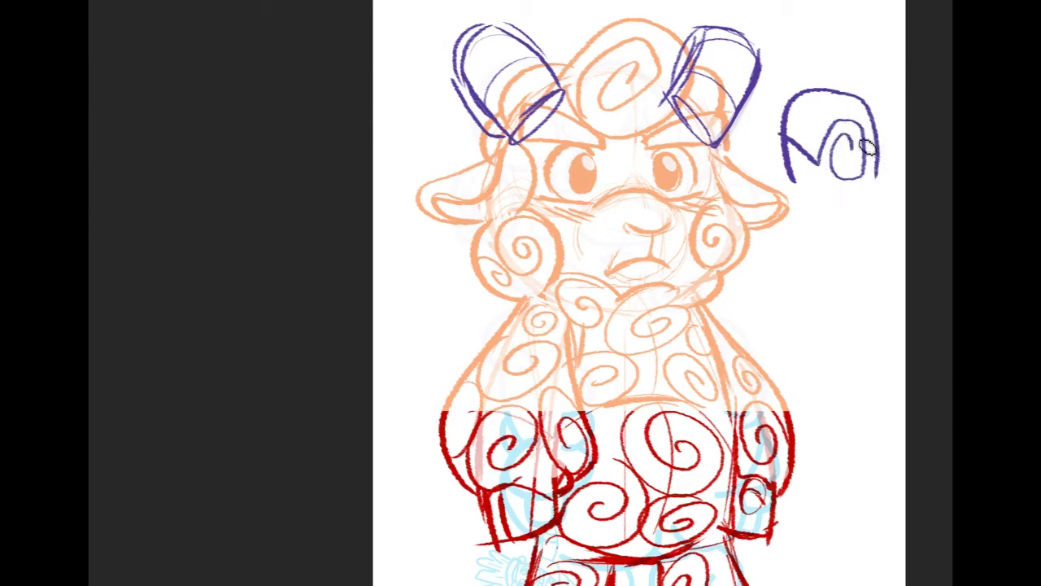
key("ctrl+z")
mouse_move(819, 165)
left_mouse_down()
mouse_move(874, 124)
mouse_move(847, 153)
mouse_move(833, 150)
mouse_move(869, 179)
mouse_move(855, 187)
mouse_move(840, 165)
mouse_move(854, 155)
mouse_move(852, 171)
mouse_move(824, 169)
mouse_move(852, 207)
mouse_move(830, 201)
mouse_move(890, 188)
left_mouse_up()
mouse_move(878, 152)
left_mouse_down()
mouse_move(877, 196)
mouse_move(847, 203)
left_mouse_up()
mouse_move(790, 100)
left_mouse_down()
mouse_move(833, 138)
mouse_move(875, 142)
mouse_move(890, 190)
mouse_move(858, 210)
left_mouse_up()
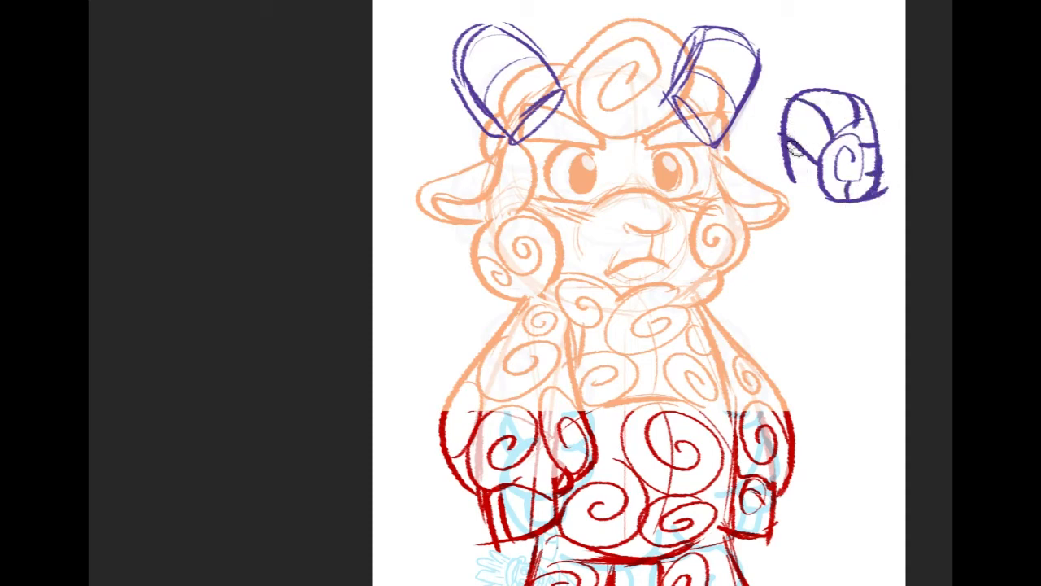
left_click_drag(762, 130, 818, 180)
key("ctrl+z")
key("ctrl+z")
mouse_move(784, 129)
left_mouse_down()
mouse_move(794, 181)
mouse_move(817, 175)
left_mouse_up()
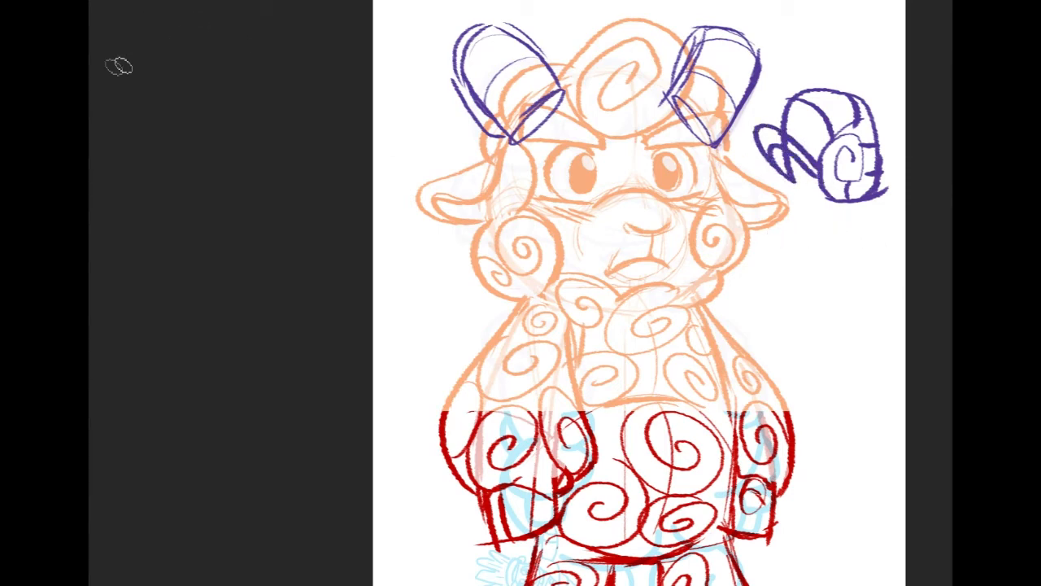
Delete the curled horn study beside the head
mouse_move(748, 140)
left_mouse_down()
mouse_move(924, 165)
mouse_move(833, 211)
left_mouse_up()
key("Delete")
key("ctrl+d")
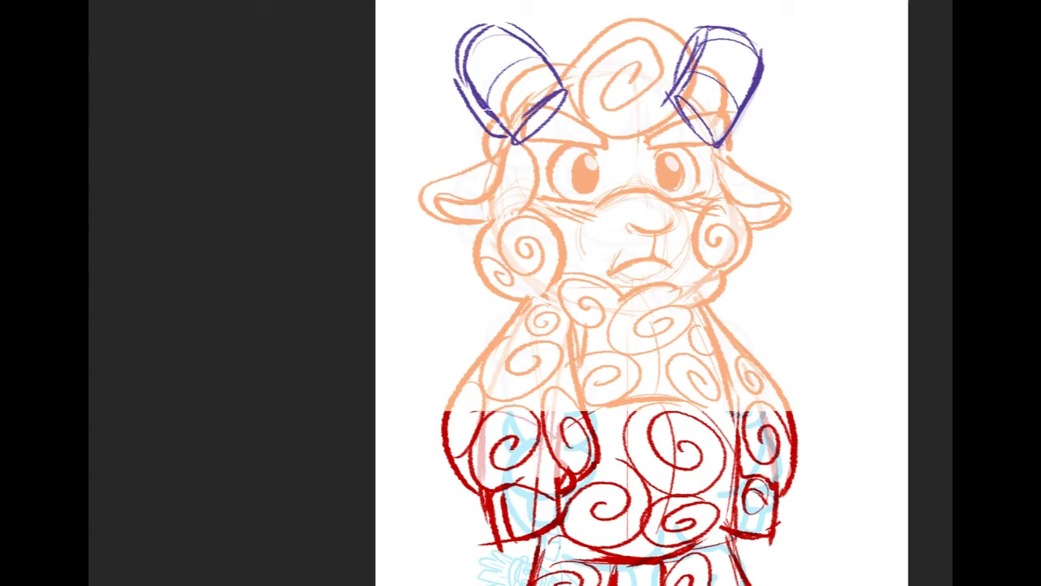
Sketch a curved pointed tip emerging from behind the outer lower edge of each purple horn
left_click_drag(465, 129, 506, 137)
key("ctrl+z")
mouse_move(457, 77)
left_mouse_down()
mouse_move(469, 140)
mouse_move(507, 136)
left_mouse_up()
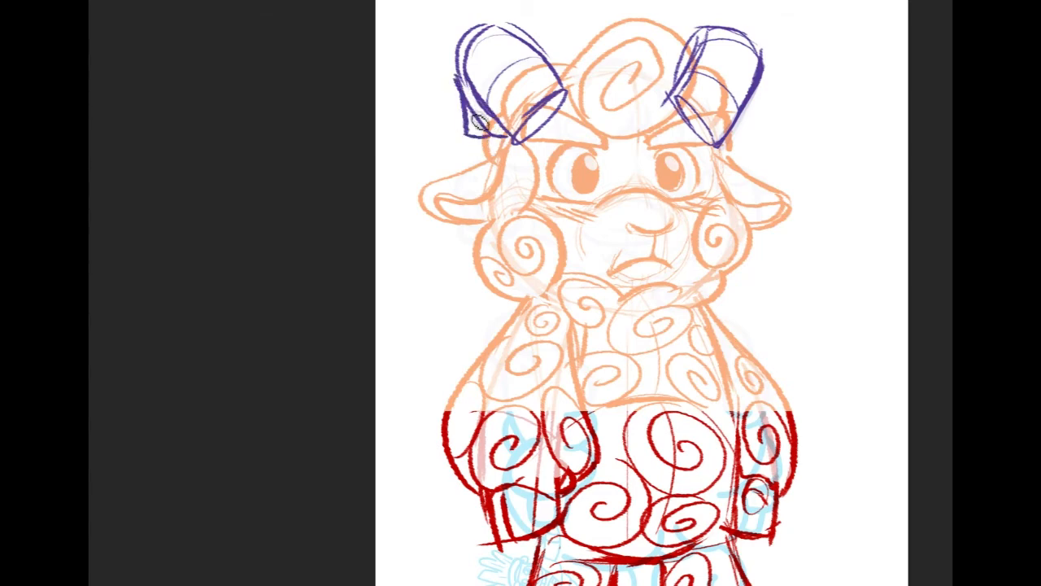
mouse_move(434, 112)
left_mouse_down()
mouse_move(473, 122)
mouse_move(456, 122)
mouse_move(466, 98)
mouse_move(430, 111)
left_mouse_up()
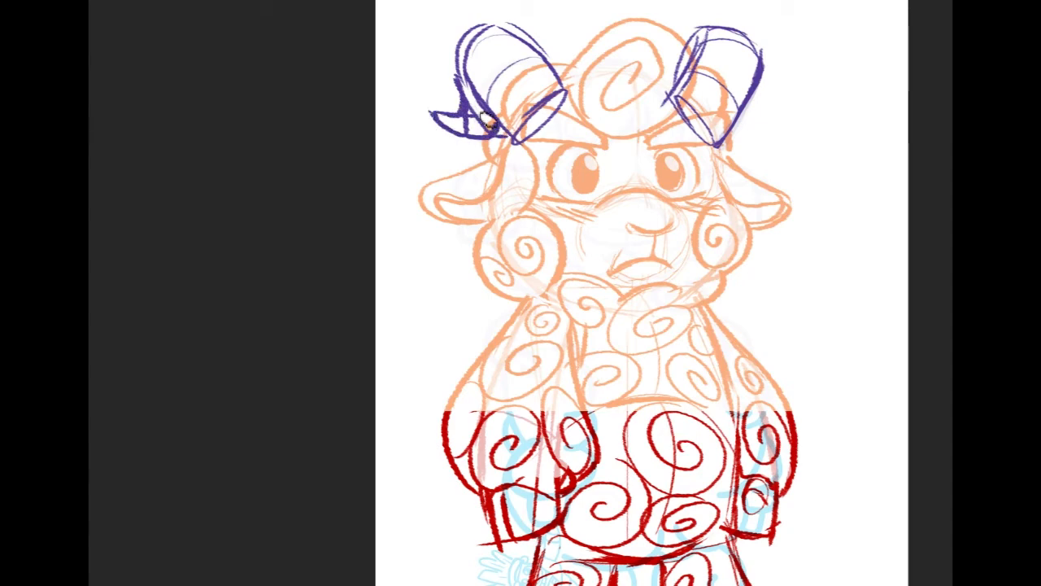
left_click_drag(767, 110, 737, 128)
key("ctrl+z")
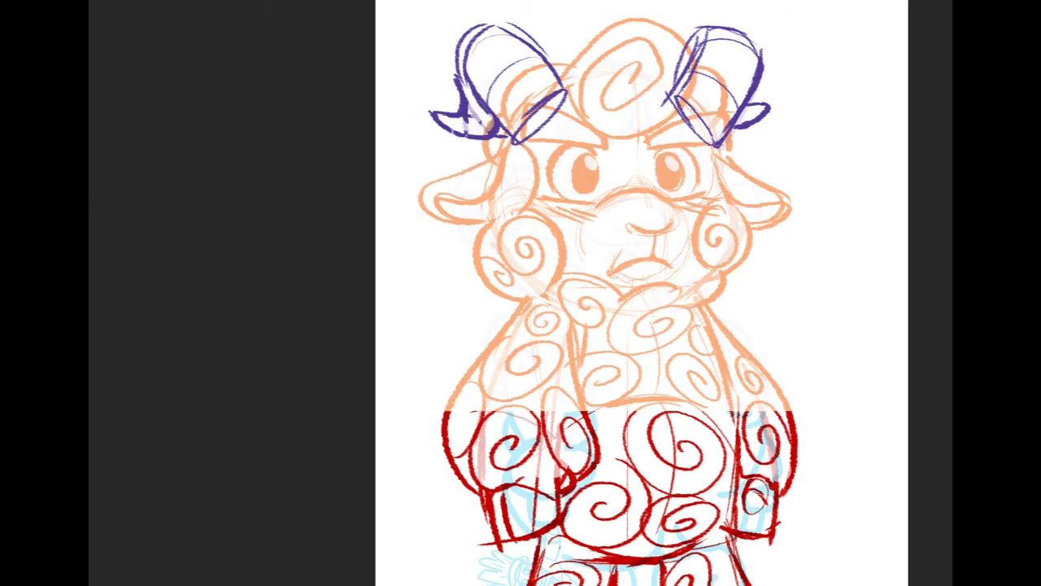
Clean up the left horn tip's inner lines, redraw its connecting edge, and add contour curves to both tips
mouse_move(497, 122)
left_mouse_down()
mouse_move(464, 105)
mouse_move(476, 109)
left_mouse_up()
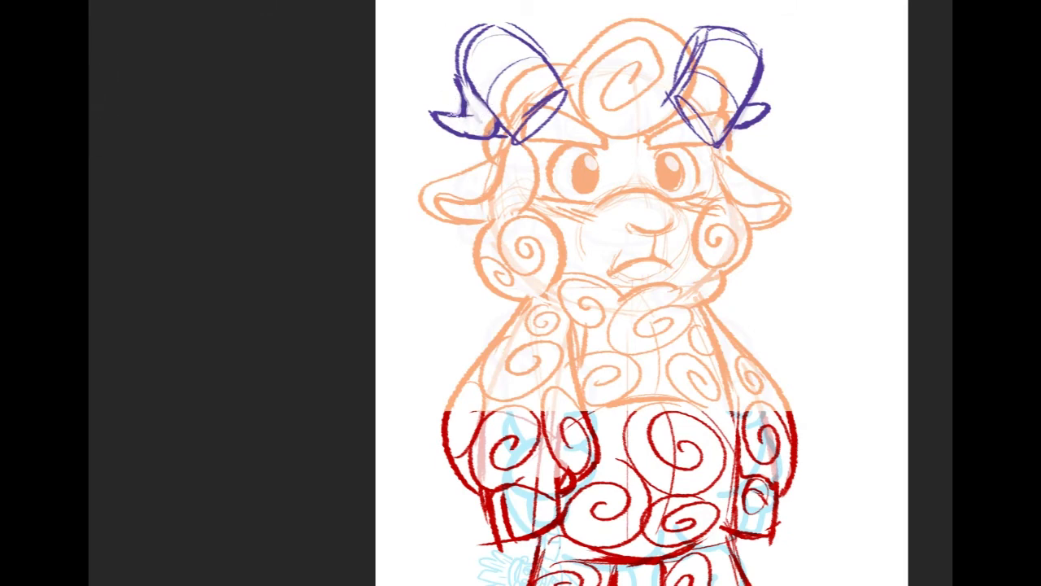
left_click_drag(458, 81, 462, 118)
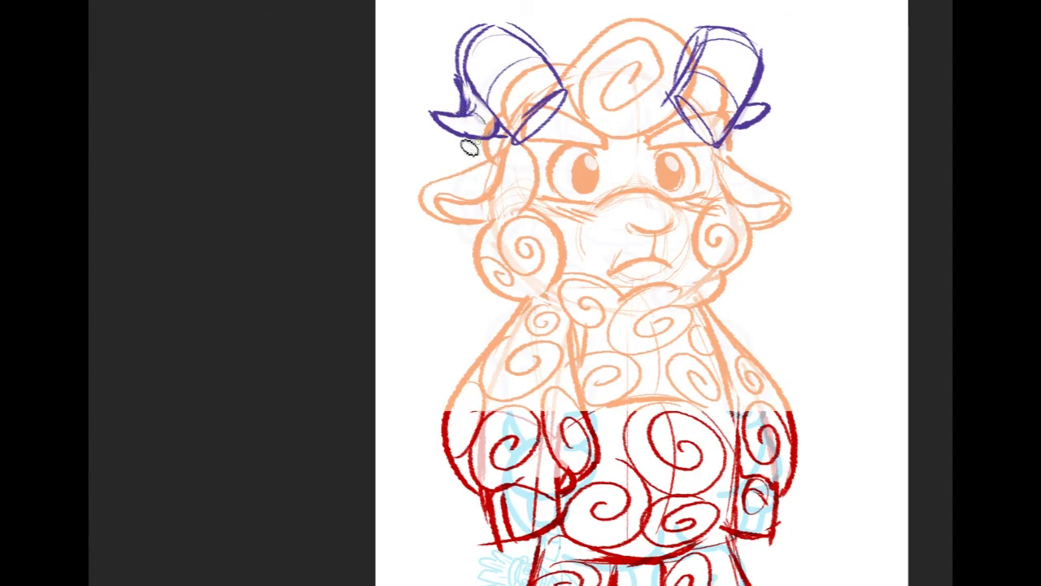
left_click_drag(755, 108, 741, 130)
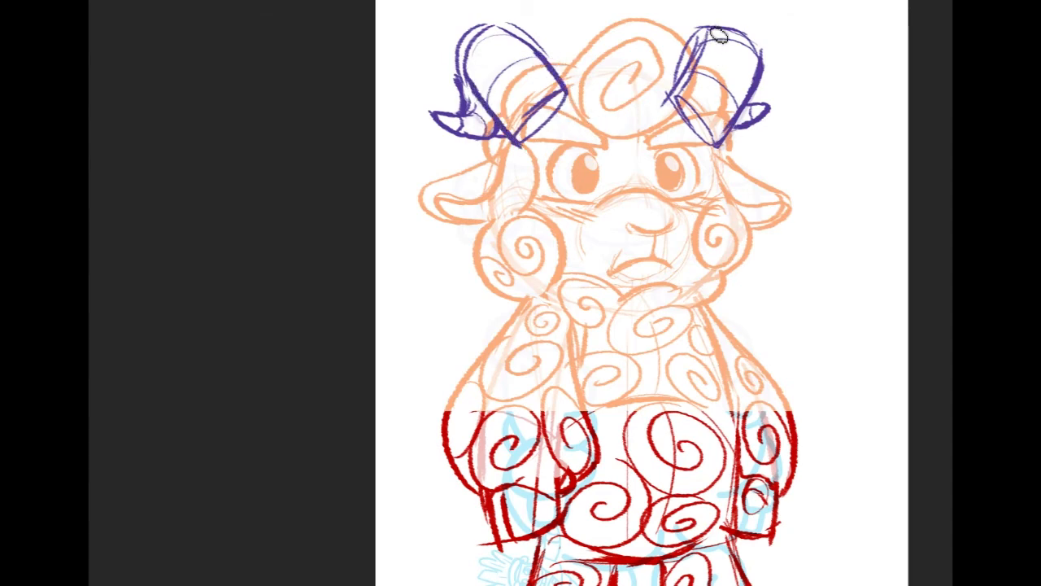
Redraw the right horn's rounded top edge with a cleaner curve
left_click_drag(710, 31, 762, 67)
key("ctrl+z")
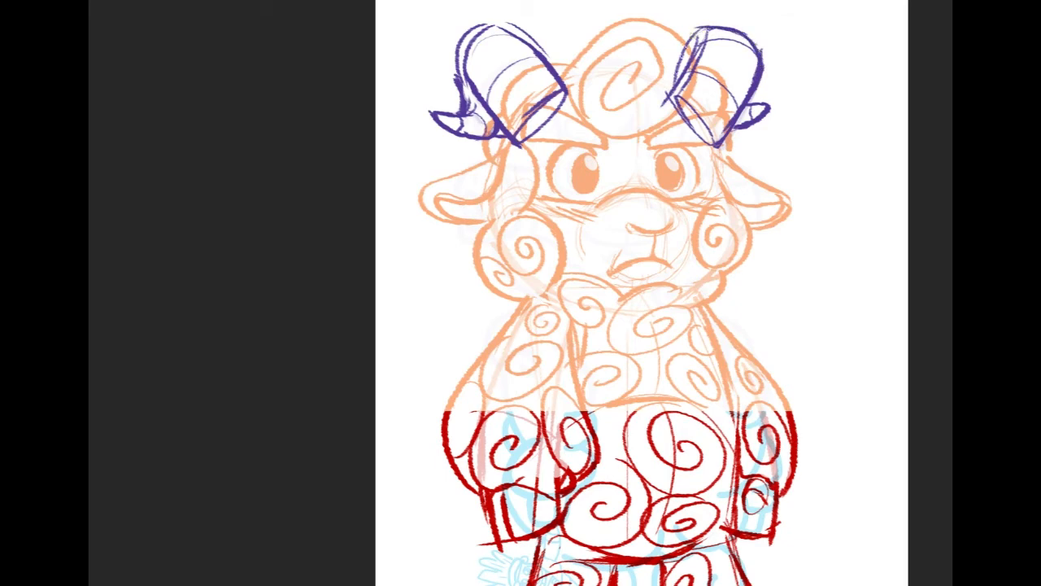
key("ctrl+z")
mouse_move(690, 50)
left_mouse_down()
mouse_move(746, 39)
mouse_move(760, 61)
left_mouse_up()
Lighten the right horn's base lines and restore the lightened orange part of the sheep sketch to red
scroll(642, 293, "up", 2)
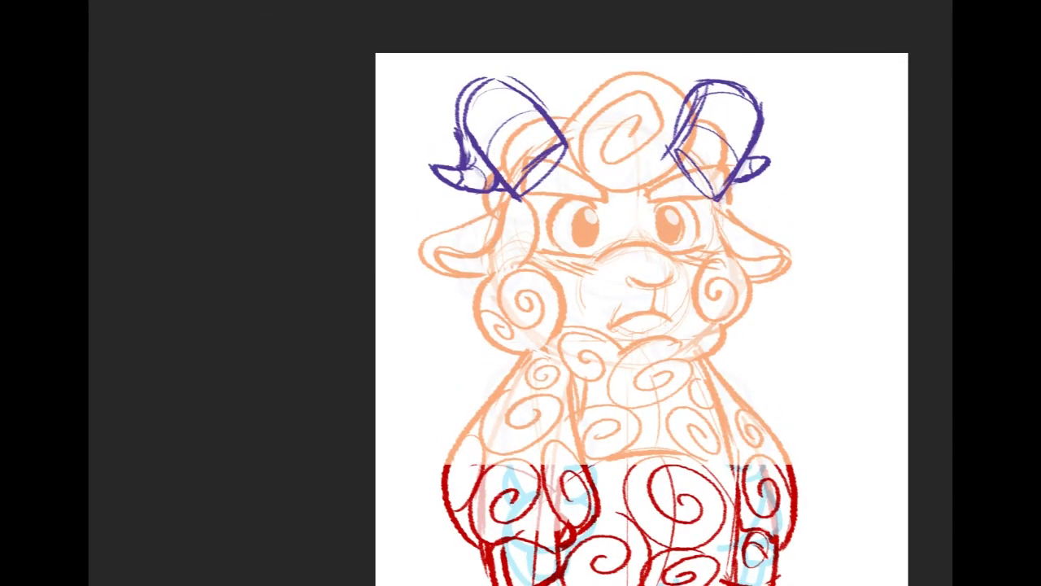
mouse_move(700, 125)
left_mouse_down()
mouse_move(727, 157)
mouse_move(783, 161)
mouse_move(739, 181)
left_mouse_up()
key("ctrl+alt+z")
key("ctrl+alt+z")
key("ctrl+alt+z")
key("ctrl+alt+z")
key("ctrl+alt+z")
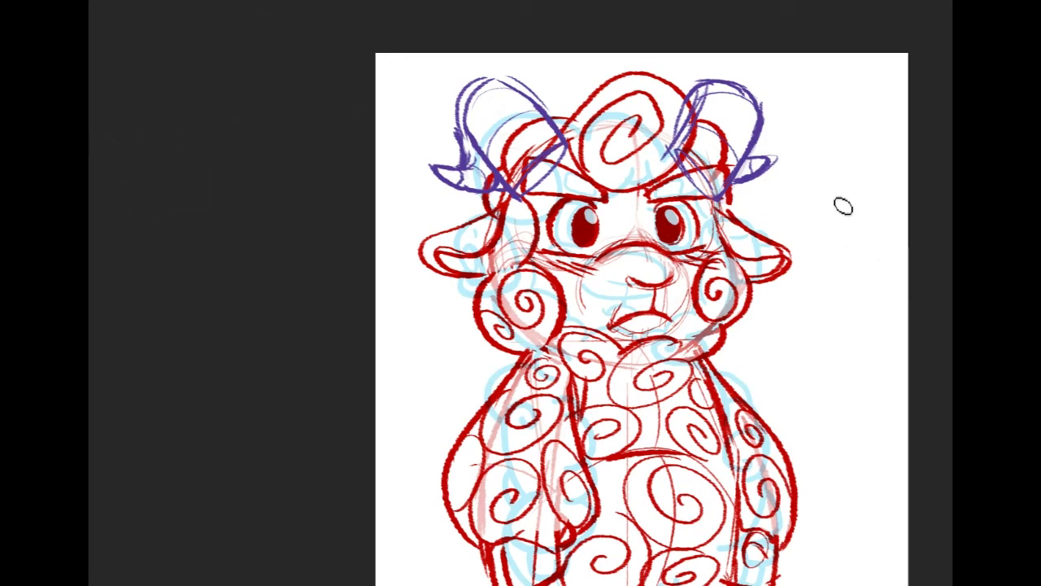
Mute the sketch lines inside both horns with pale yellow, and erase the horn lines overlapping the eyebrows and forelock
left_click_drag(477, 174, 502, 151)
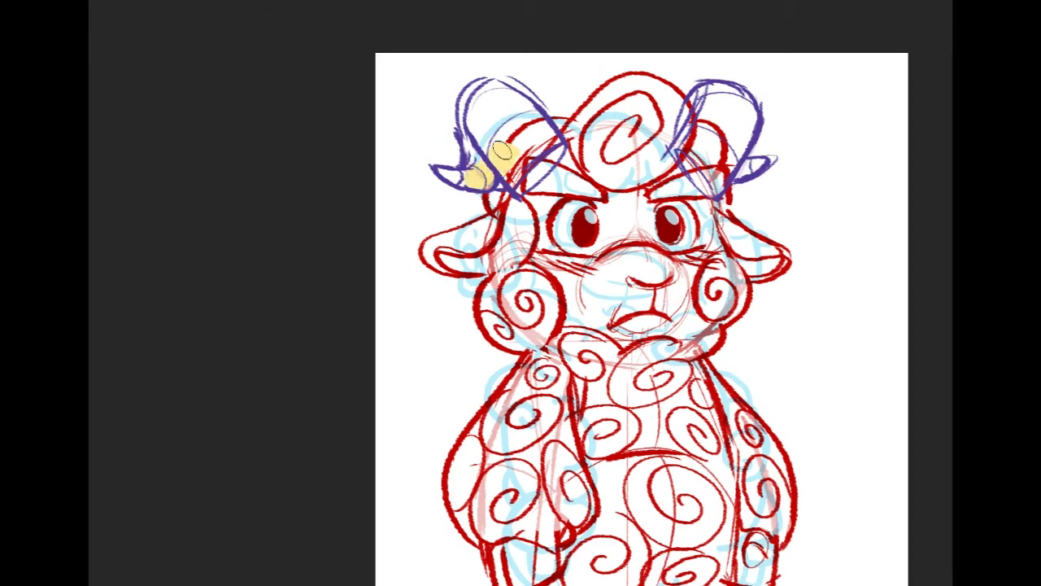
mouse_move(514, 148)
left_mouse_down()
mouse_move(545, 131)
mouse_move(498, 88)
mouse_move(474, 170)
mouse_move(453, 173)
mouse_move(494, 115)
mouse_move(487, 102)
mouse_move(524, 140)
mouse_move(535, 134)
mouse_move(485, 100)
left_mouse_up()
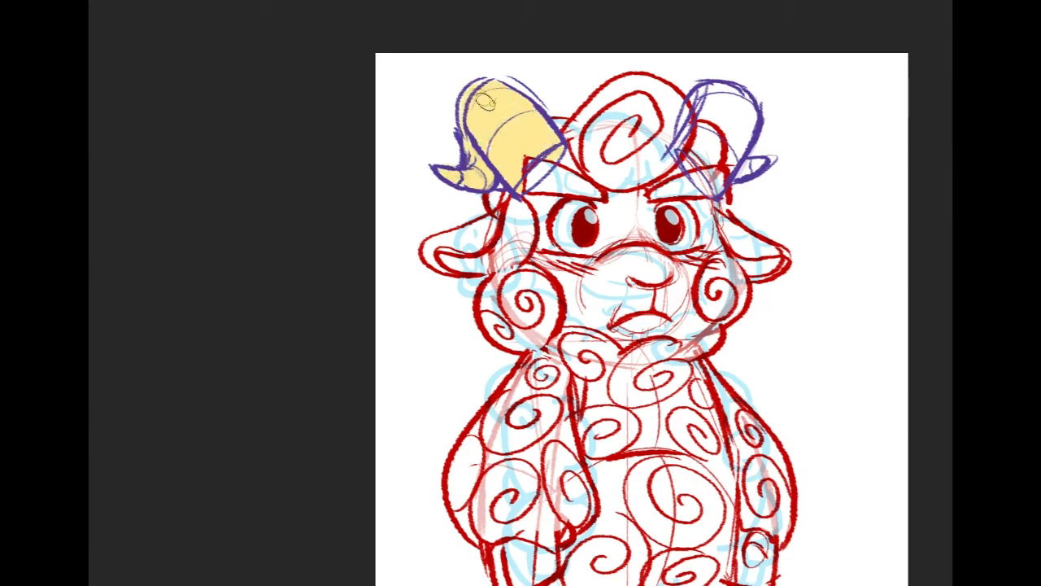
mouse_move(710, 143)
left_mouse_down()
mouse_move(708, 112)
mouse_move(739, 100)
mouse_move(723, 149)
mouse_move(732, 106)
mouse_move(711, 152)
mouse_move(716, 168)
mouse_move(688, 160)
left_mouse_up()
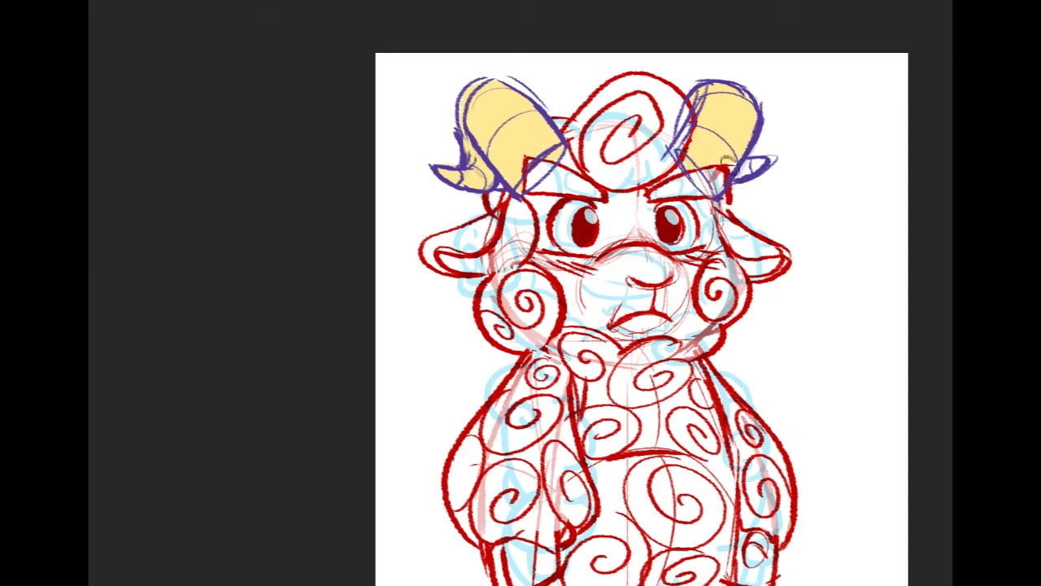
left_click_drag(763, 166, 742, 174)
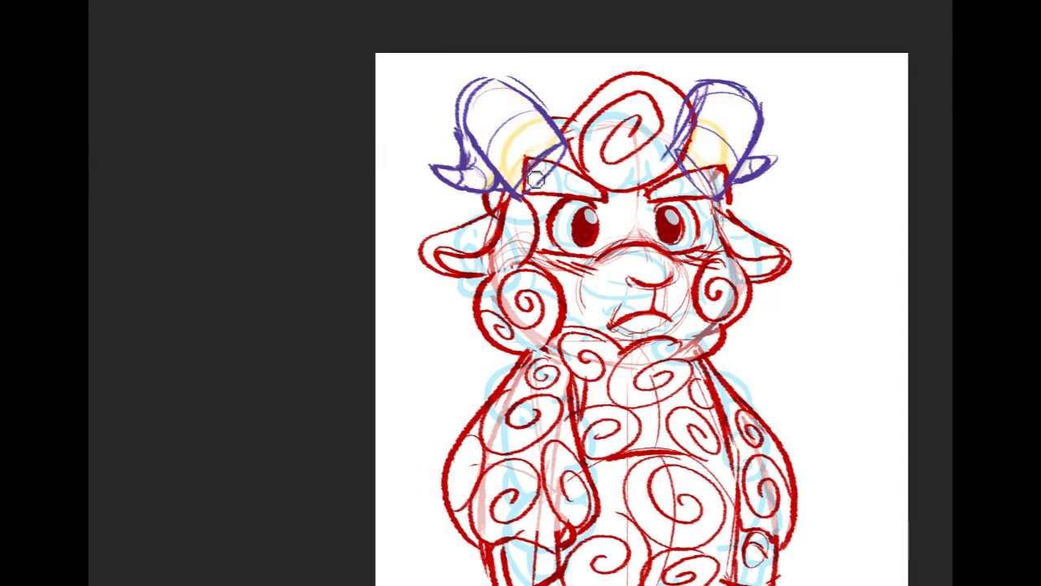
left_click_drag(540, 170, 561, 183)
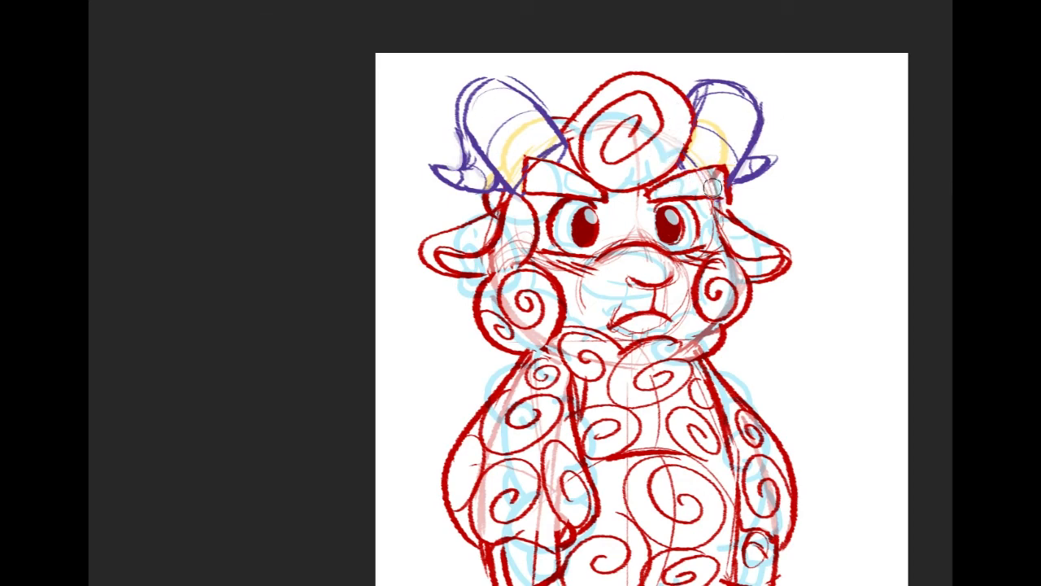
left_click_drag(758, 93, 767, 139)
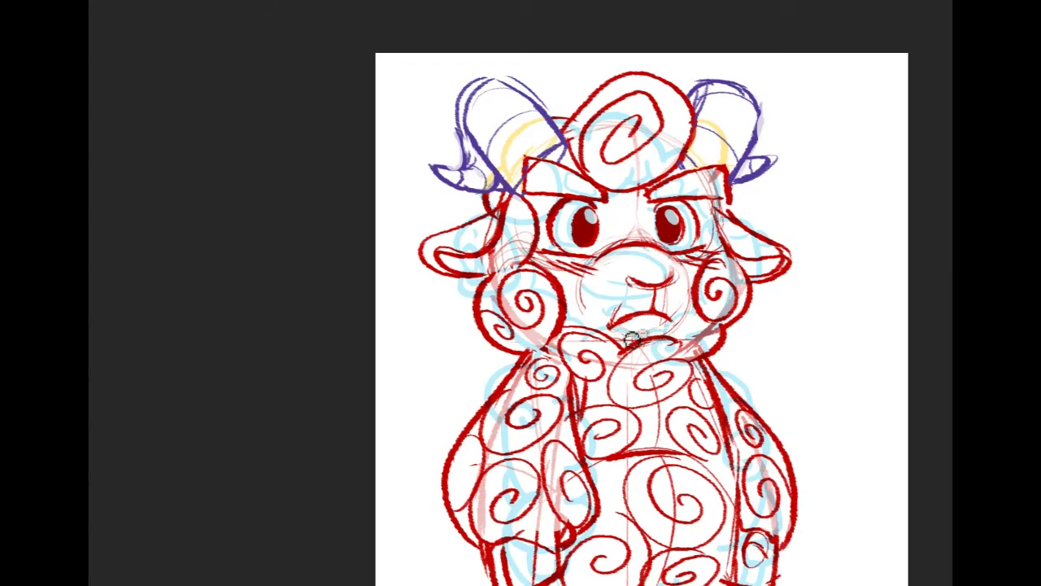
Recolor the sketch lines between the left sleeve's cuff and the belly in pale yellow
mouse_move(787, 339)
left_mouse_down()
mouse_move(787, 170)
mouse_move(750, 100)
mouse_move(737, 220)
mouse_move(767, 272)
mouse_move(793, 248)
mouse_move(768, 135)
mouse_move(794, 120)
left_mouse_up()
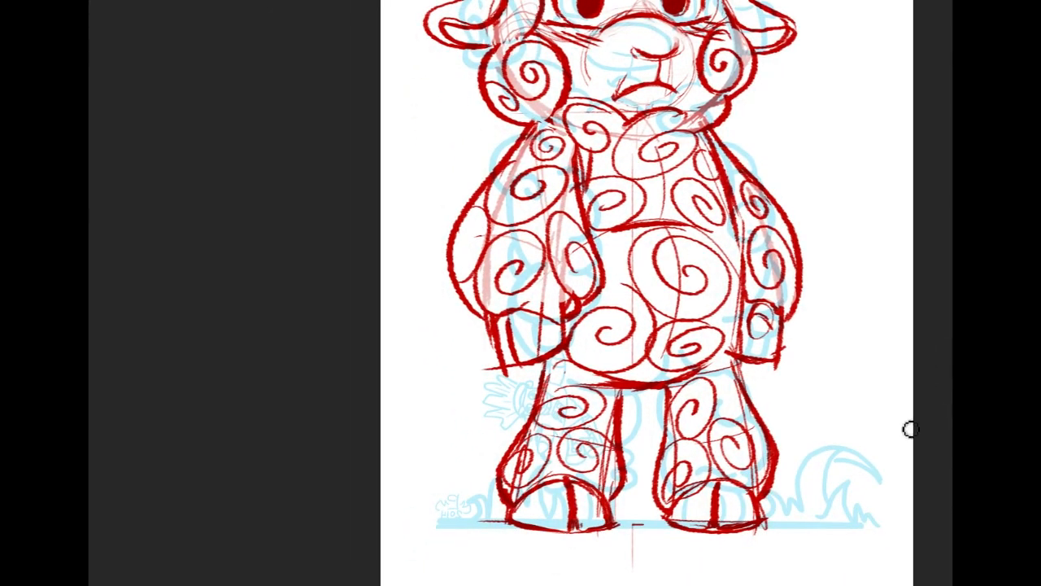
left_click_drag(787, 244, 830, 400)
left_click_drag(703, 468, 704, 305)
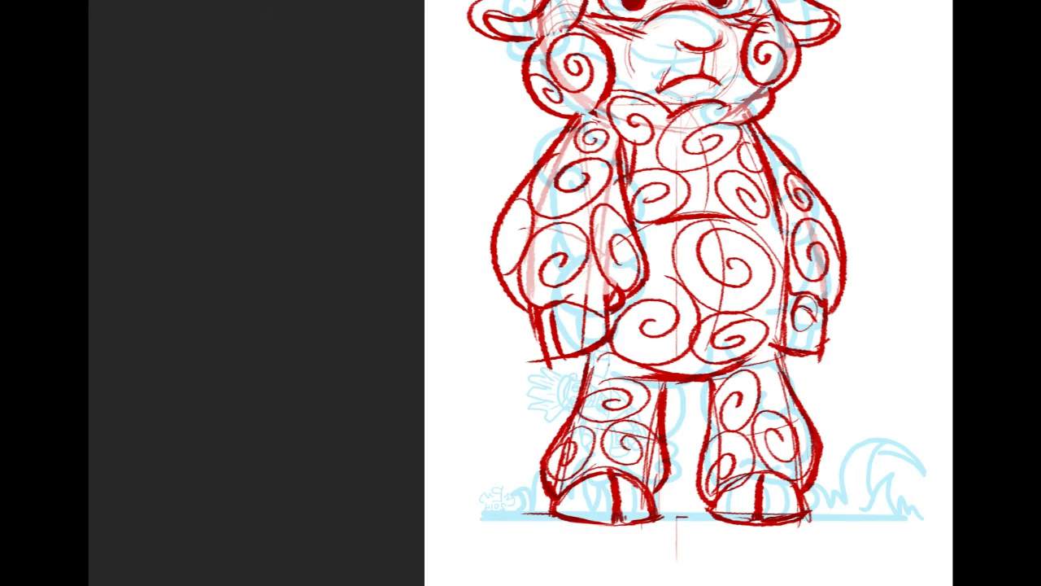
left_click_drag(707, 244, 683, 426)
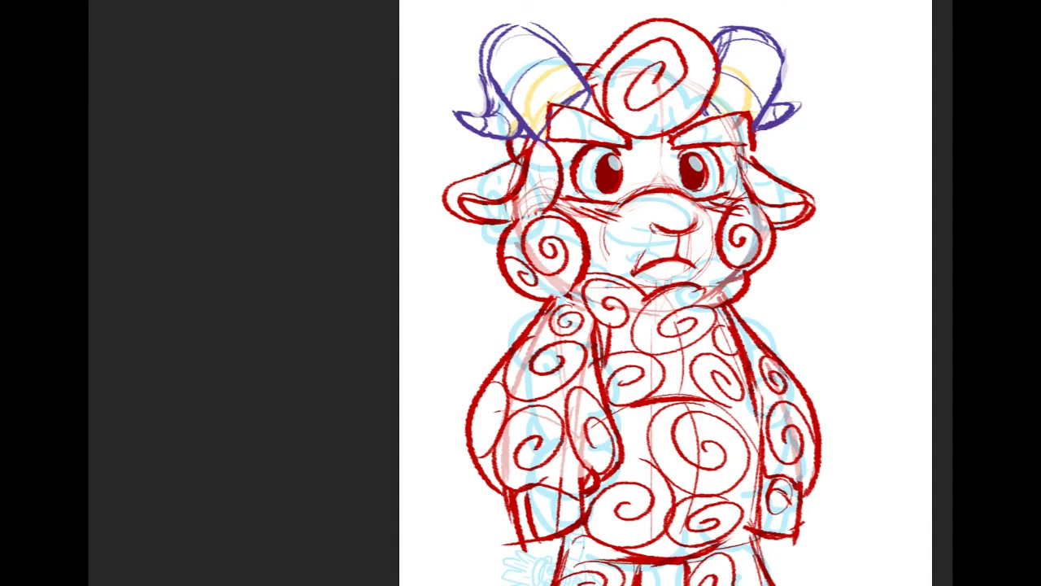
left_click_drag(683, 425, 708, 269)
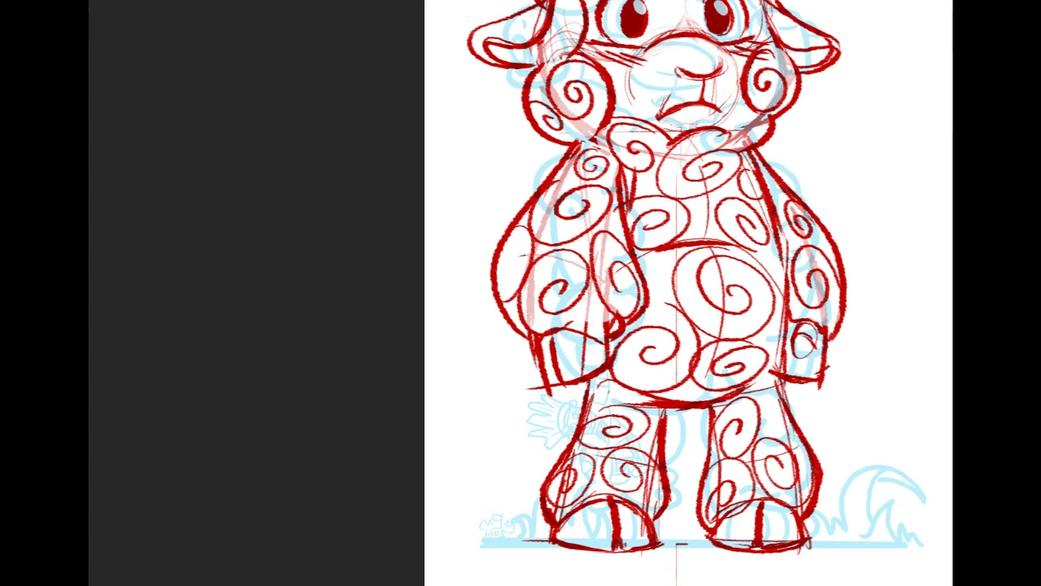
left_click_drag(621, 332, 613, 341)
key("ctrl+z")
key("ctrl+z")
left_click_drag(639, 324, 612, 342)
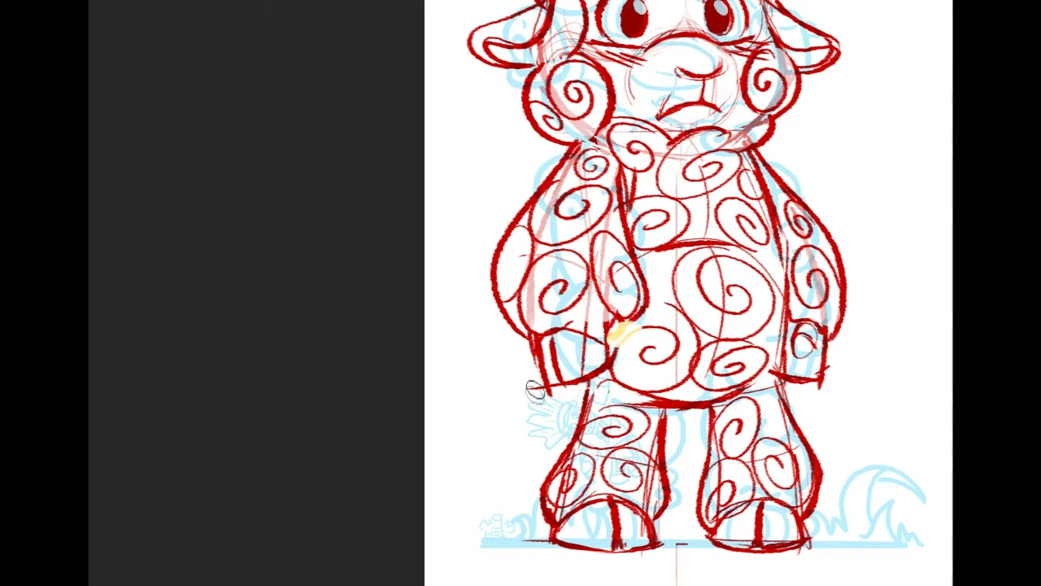
Extend the pale yellow over the left hand's inner edge, left leg and hoof, and clear the light blue doll guide
mouse_move(622, 330)
left_mouse_down()
mouse_move(586, 398)
mouse_move(588, 385)
left_mouse_up()
mouse_move(639, 441)
left_mouse_down()
mouse_move(568, 410)
mouse_move(569, 400)
mouse_move(633, 434)
mouse_move(588, 399)
mouse_move(579, 399)
mouse_move(591, 428)
mouse_move(561, 410)
mouse_move(599, 467)
mouse_move(631, 435)
mouse_move(623, 396)
mouse_move(586, 448)
mouse_move(602, 543)
mouse_move(585, 481)
mouse_move(600, 457)
mouse_move(637, 445)
mouse_move(680, 491)
mouse_move(666, 472)
mouse_move(679, 500)
left_mouse_up()
mouse_move(556, 391)
left_mouse_down()
mouse_move(540, 409)
mouse_move(560, 402)
mouse_move(573, 432)
mouse_move(547, 403)
mouse_move(532, 434)
mouse_move(574, 439)
mouse_move(558, 473)
mouse_move(578, 430)
left_mouse_up()
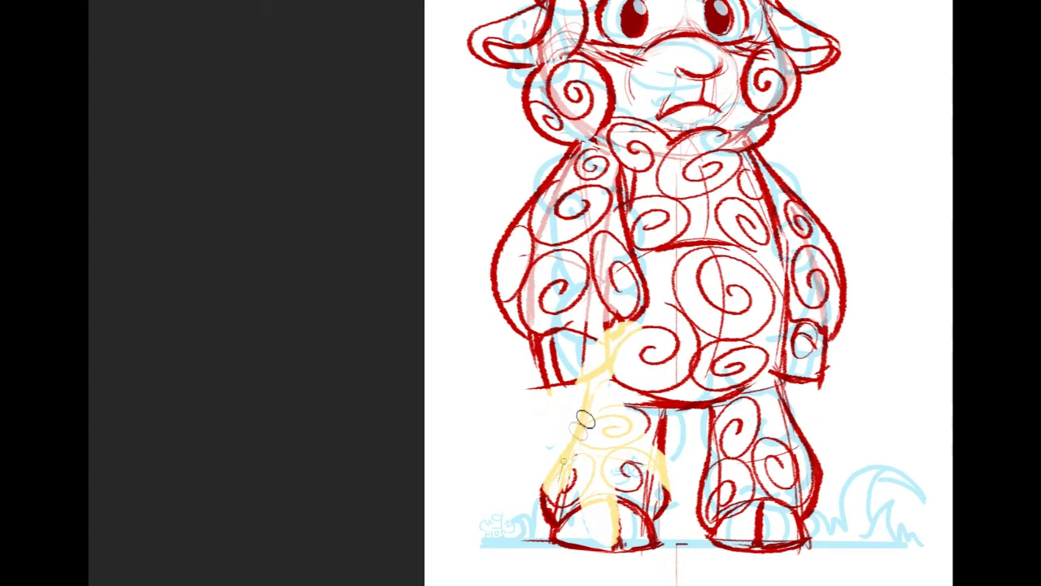
Compare with the inked version, and sketch the doll's raised arm and hand in blue beside the sheep's left hand
mouse_move(912, 462)
left_mouse_down()
mouse_move(873, 497)
mouse_move(872, 519)
left_mouse_up()
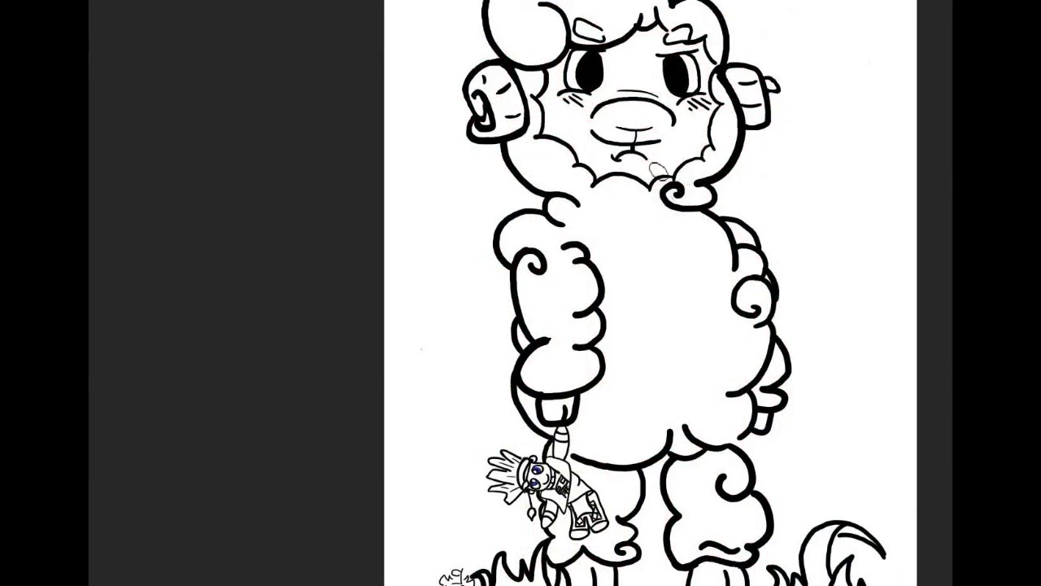
scroll(651, 292, "up", 2)
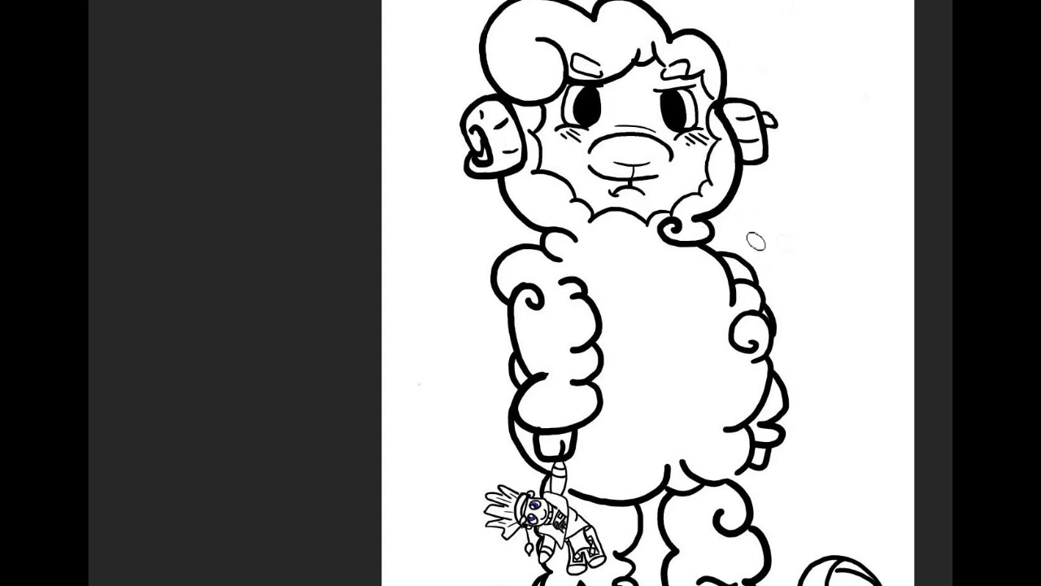
scroll(781, 261, "down", 10)
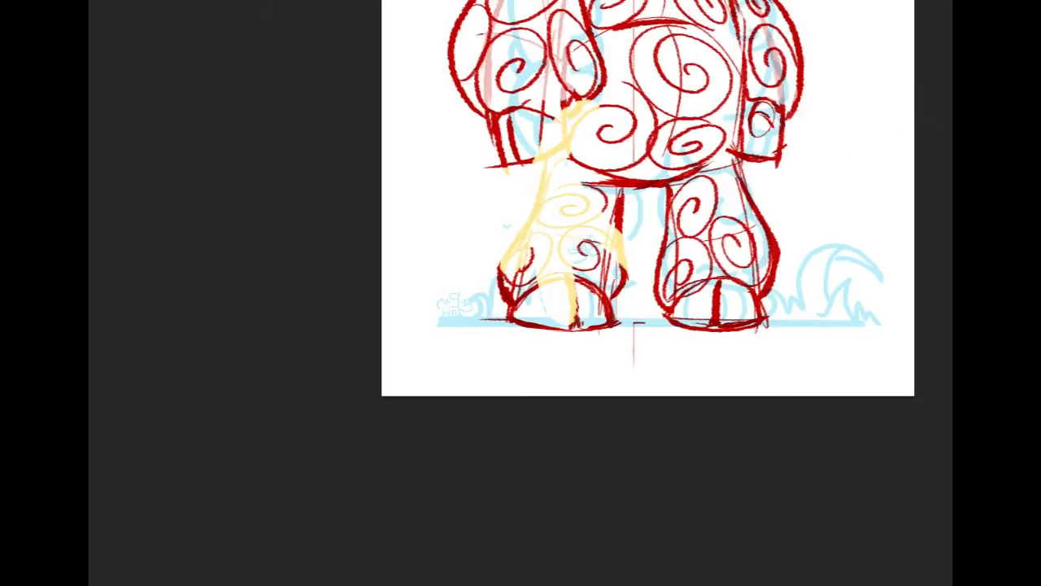
mouse_move(916, 36)
left_mouse_down()
mouse_move(901, 310)
mouse_move(955, 225)
mouse_move(941, 230)
left_mouse_up()
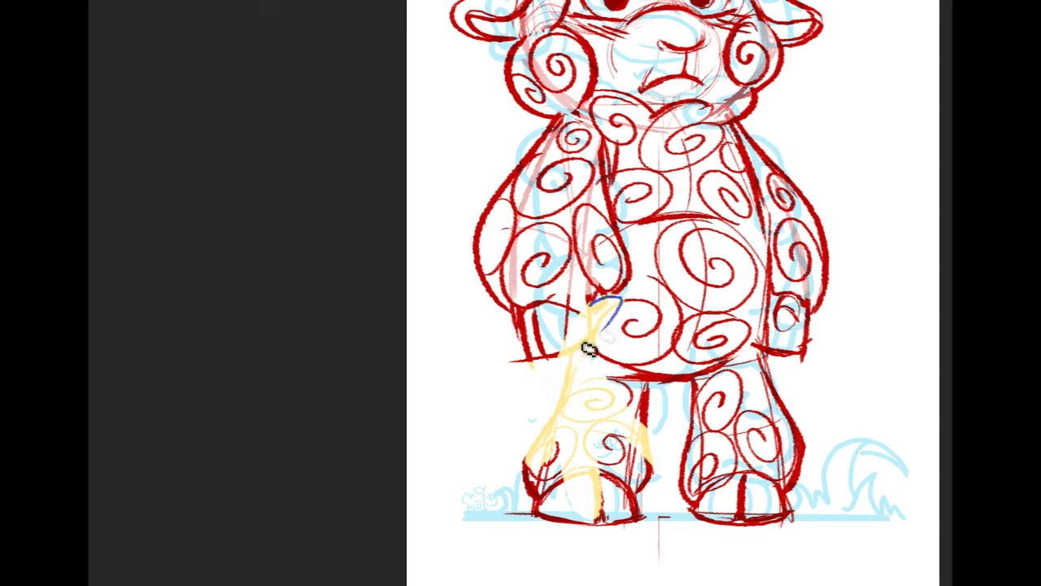
mouse_move(589, 311)
left_mouse_down()
mouse_move(620, 298)
mouse_move(631, 309)
mouse_move(606, 340)
left_mouse_up()
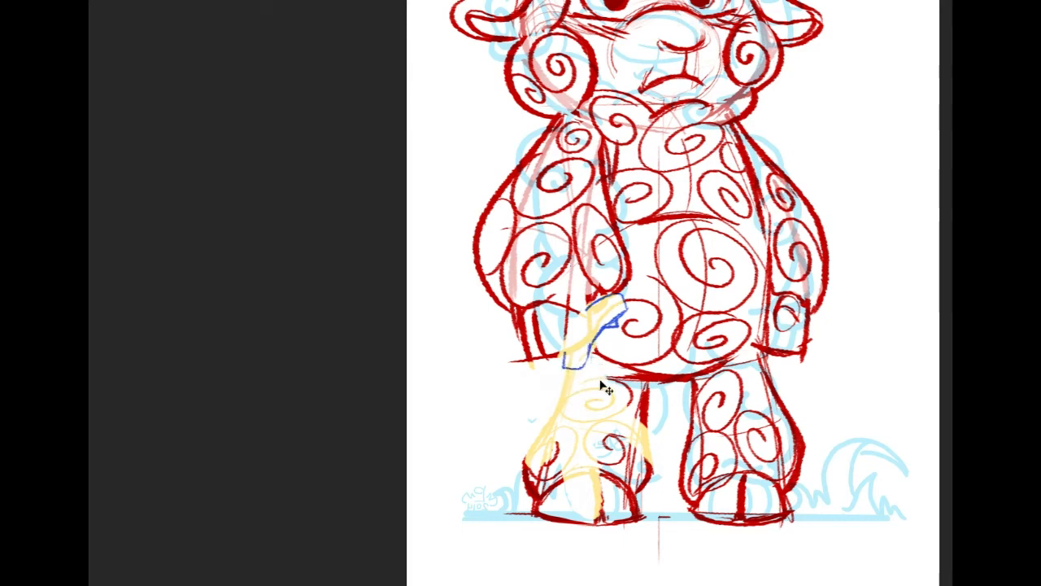
Sketch the doll's neckline, torso sides and slanted rectangular chest panel in blue below the raised arm
mouse_move(570, 354)
left_mouse_down()
mouse_move(599, 368)
mouse_move(633, 413)
mouse_move(603, 371)
mouse_move(624, 404)
left_mouse_up()
mouse_move(541, 384)
left_mouse_down()
mouse_move(561, 441)
mouse_move(609, 432)
left_mouse_up()
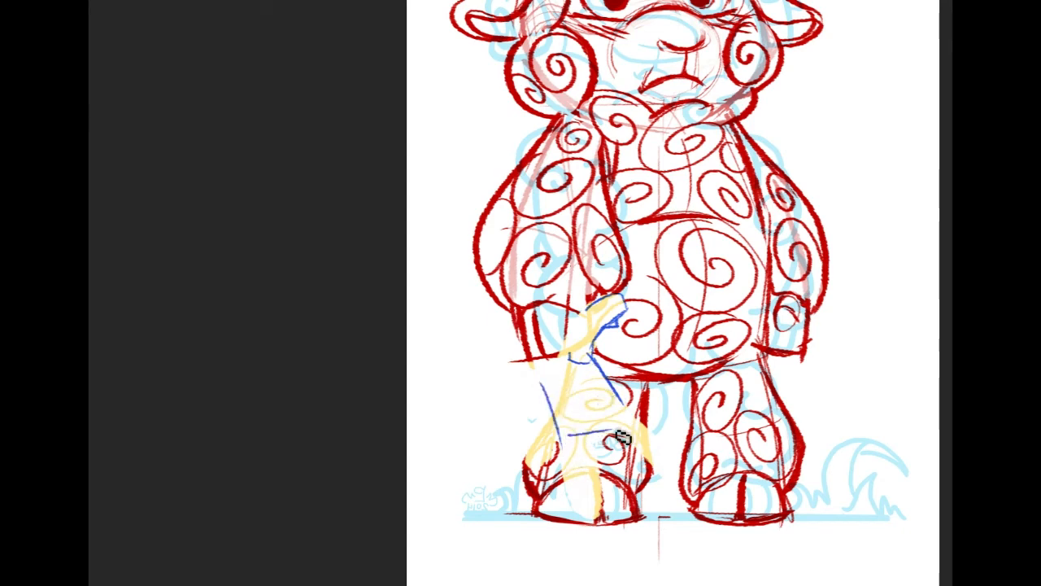
left_click_drag(558, 385, 590, 440)
left_click_drag(561, 386, 589, 374)
mouse_move(589, 374)
left_mouse_down()
mouse_move(633, 460)
mouse_move(602, 459)
left_mouse_up()
Sketch the doll's two splayed legs with feet and its hanging arm in blue
left_click_drag(645, 420, 682, 464)
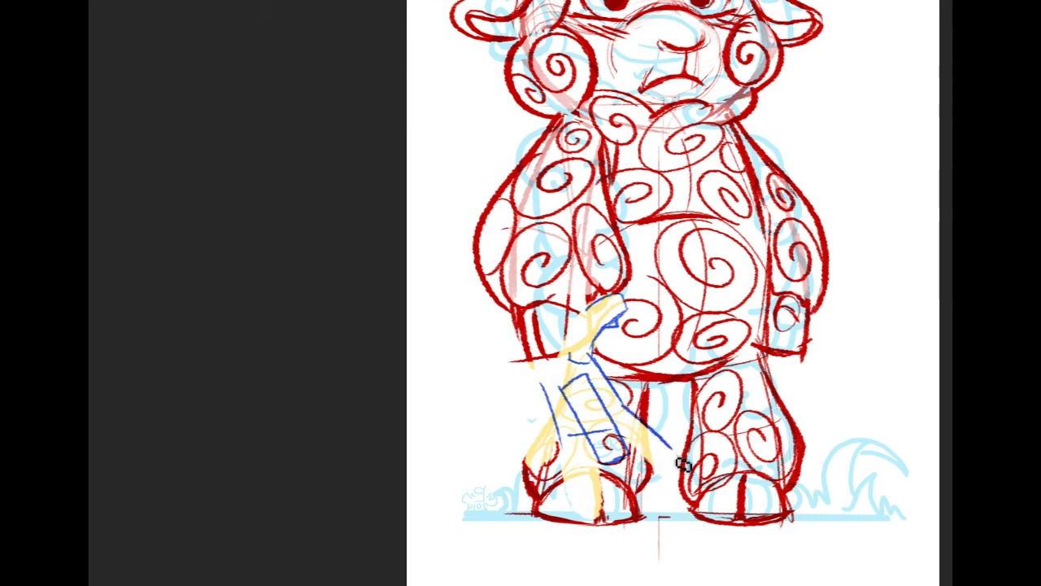
left_click_drag(623, 439, 672, 471)
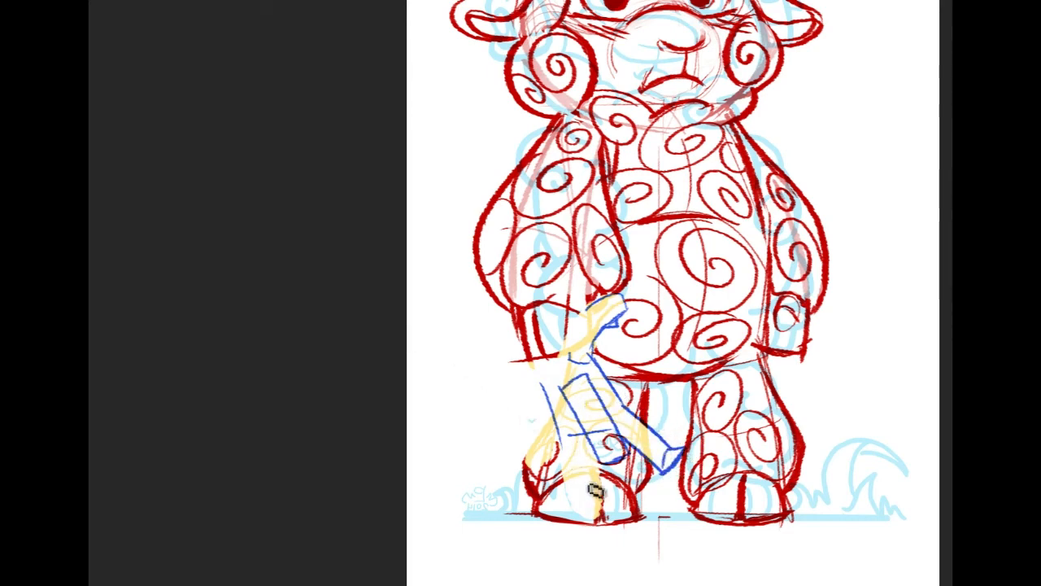
mouse_move(561, 458)
left_mouse_down()
mouse_move(577, 517)
mouse_move(597, 525)
left_mouse_up()
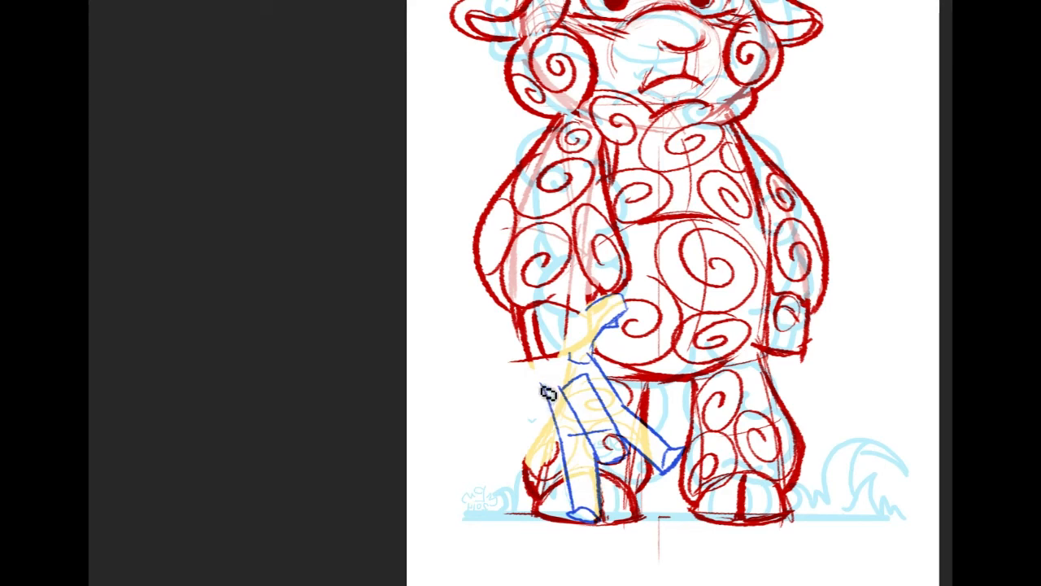
left_click_drag(532, 466, 535, 469)
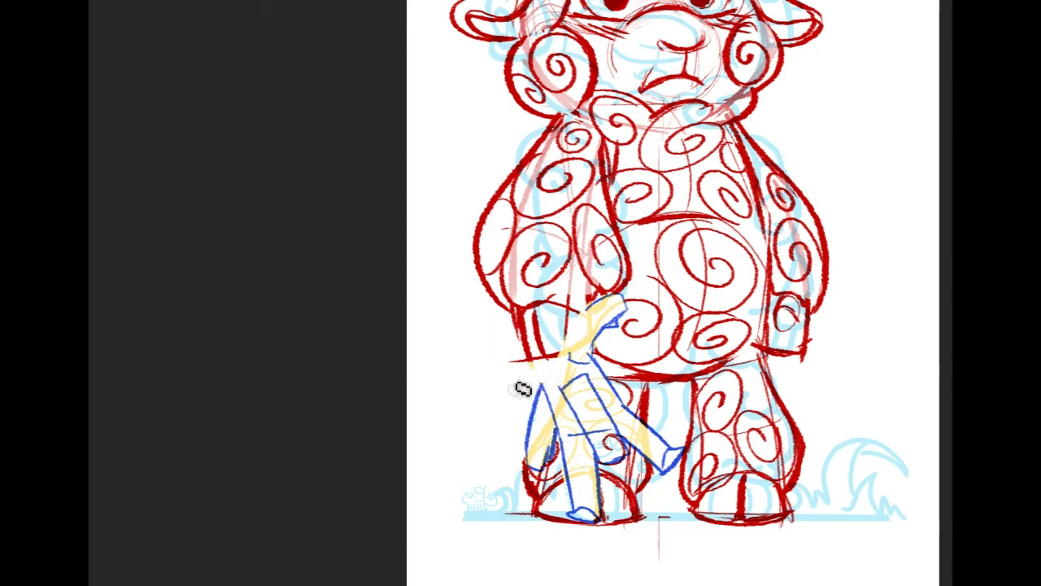
Sketch the doll's tilted head in blue at the upper end of its torso, with a jaw and a curved forehead line
mouse_move(486, 360)
left_mouse_down()
mouse_move(541, 411)
mouse_move(570, 370)
left_mouse_up()
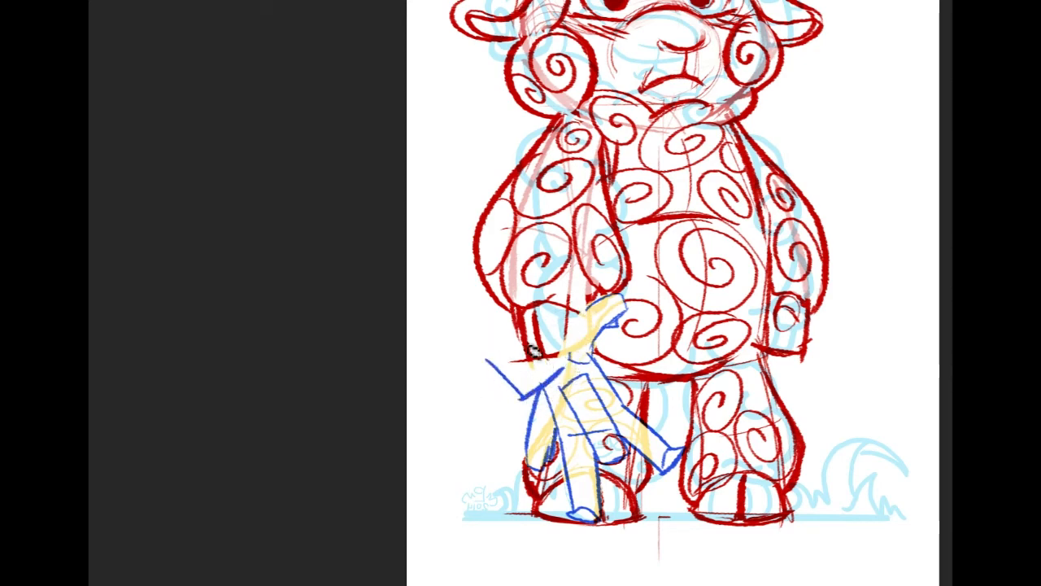
left_click_drag(484, 351, 526, 331)
key("ctrl+z")
left_click_drag(486, 359, 533, 328)
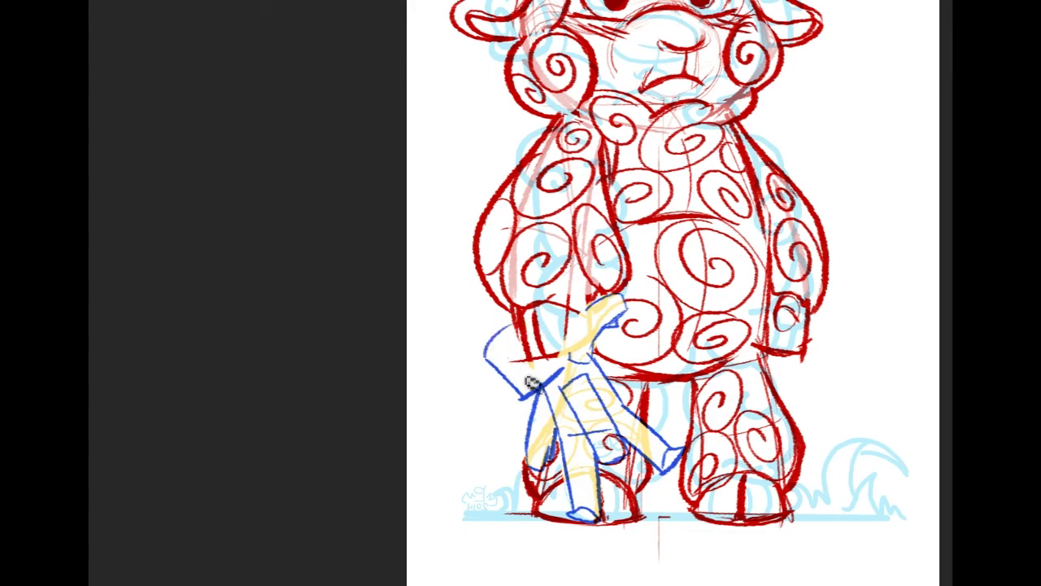
key("ctrl+z")
left_click_drag(486, 357, 520, 322)
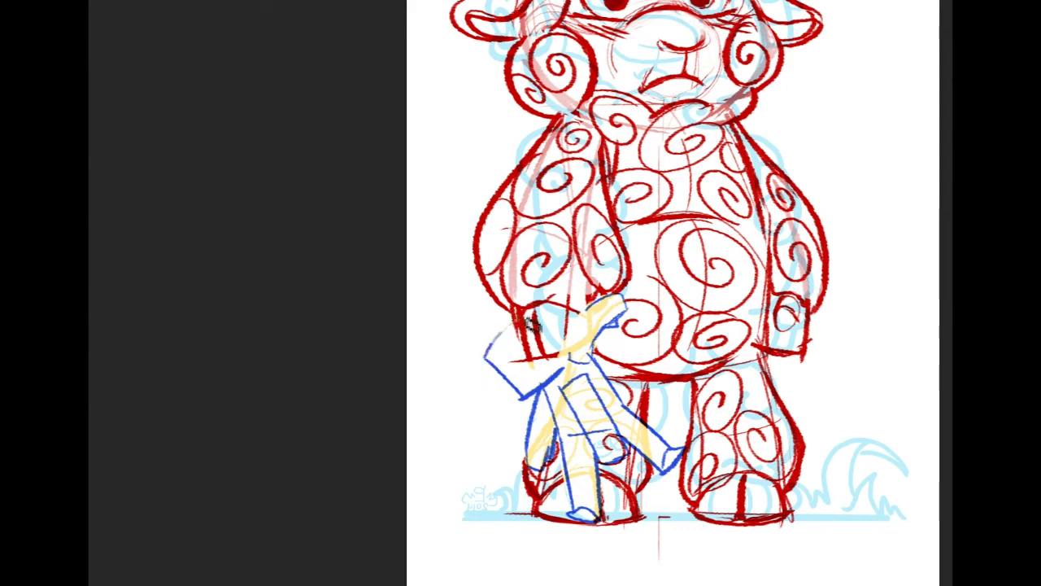
Add the doll's round eyes, banded headband with a hanging strip, and spiky hair in blue
mouse_move(508, 362)
left_mouse_down()
mouse_move(505, 372)
mouse_move(510, 363)
left_mouse_up()
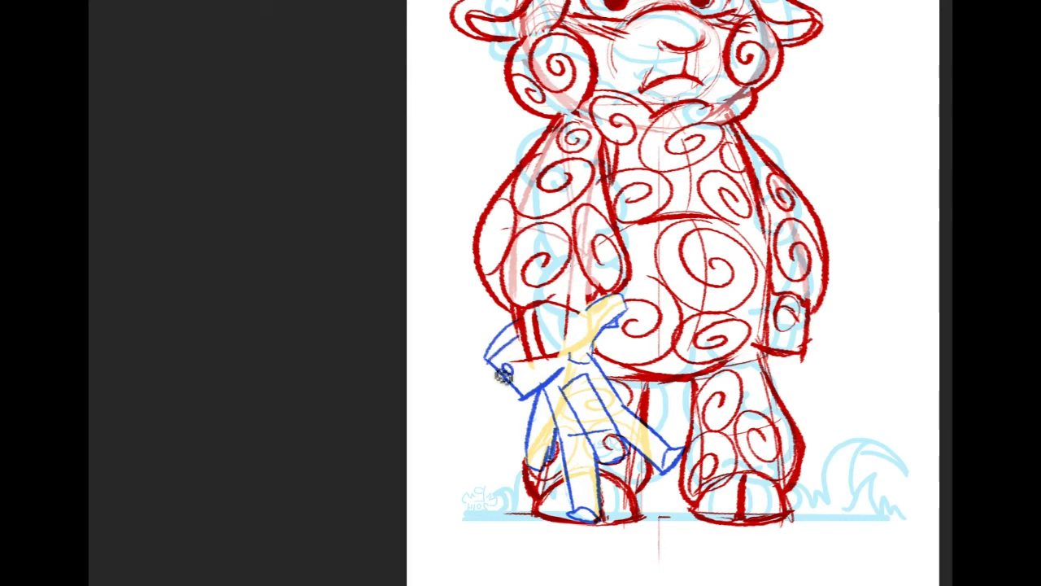
left_click_drag(492, 342, 501, 352)
mouse_move(501, 333)
left_mouse_down()
mouse_move(510, 344)
mouse_move(497, 400)
mouse_move(510, 403)
left_mouse_up()
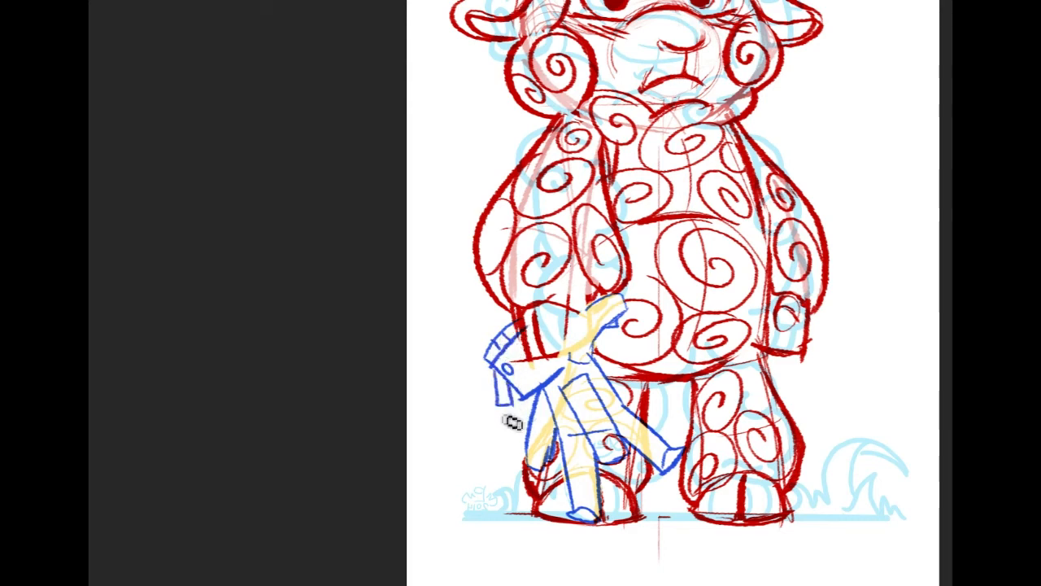
mouse_move(468, 355)
left_mouse_down()
mouse_move(495, 354)
mouse_move(480, 342)
mouse_move(494, 298)
mouse_move(496, 315)
mouse_move(482, 309)
mouse_move(507, 332)
mouse_move(515, 326)
mouse_move(480, 361)
mouse_move(473, 350)
mouse_move(490, 371)
mouse_move(473, 365)
mouse_move(574, 411)
mouse_move(547, 367)
left_mouse_up()
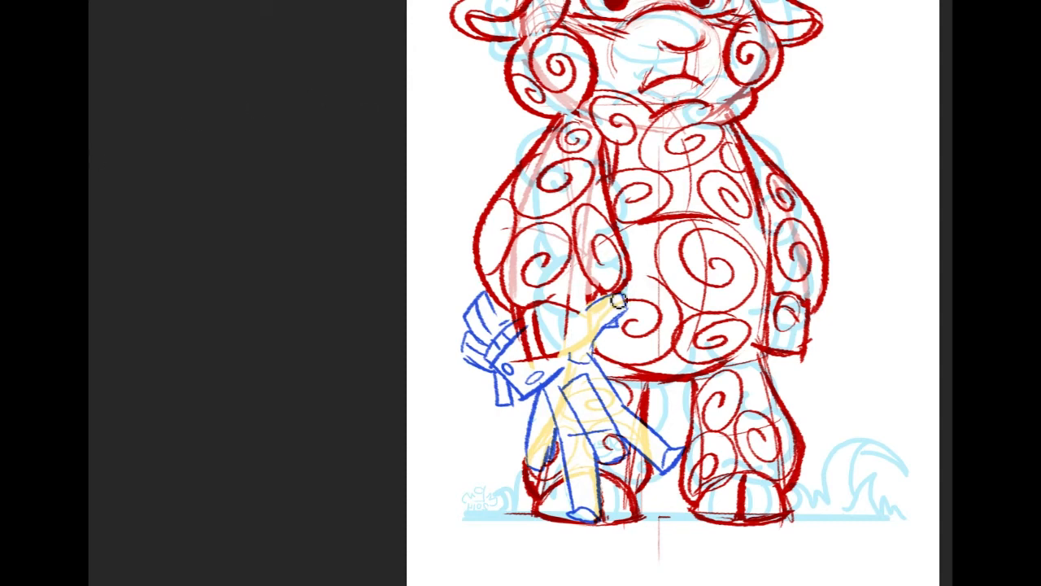
Redraw the edge of the sheep's left hand in red, and cover the doll's torso with a blue grid cleared of red lines
mouse_move(576, 324)
left_mouse_down()
mouse_move(592, 339)
mouse_move(561, 358)
left_mouse_up()
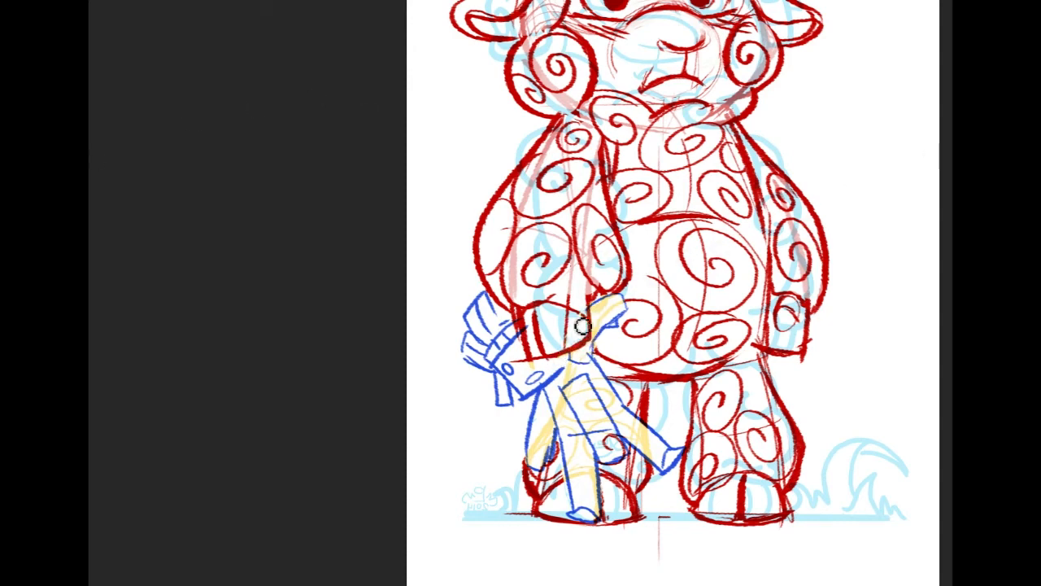
left_click_drag(587, 309, 585, 345)
left_click_drag(576, 383, 608, 459)
left_click_drag(570, 404, 597, 388)
left_click_drag(576, 426, 608, 409)
left_click_drag(586, 446, 613, 431)
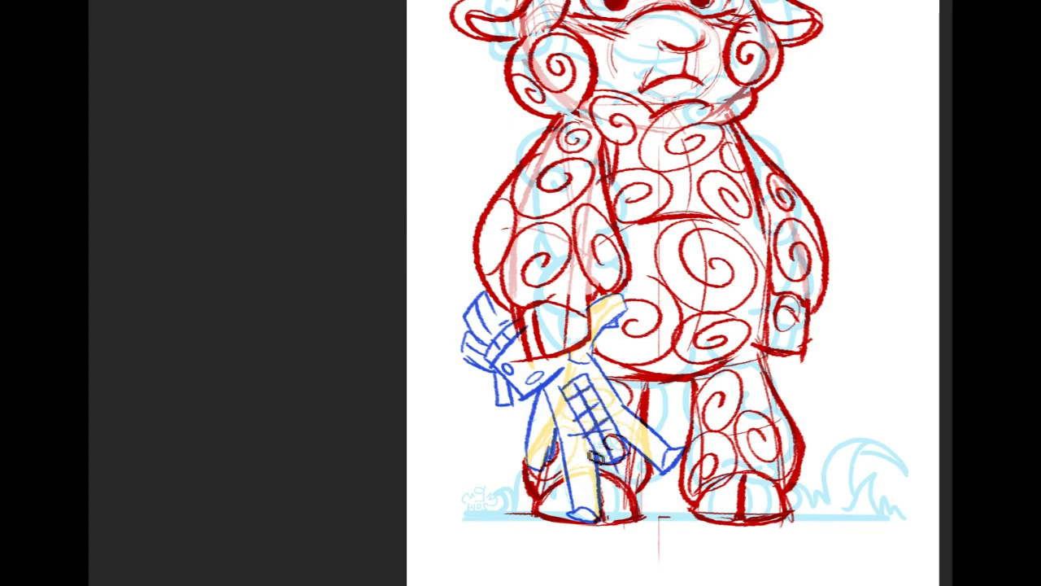
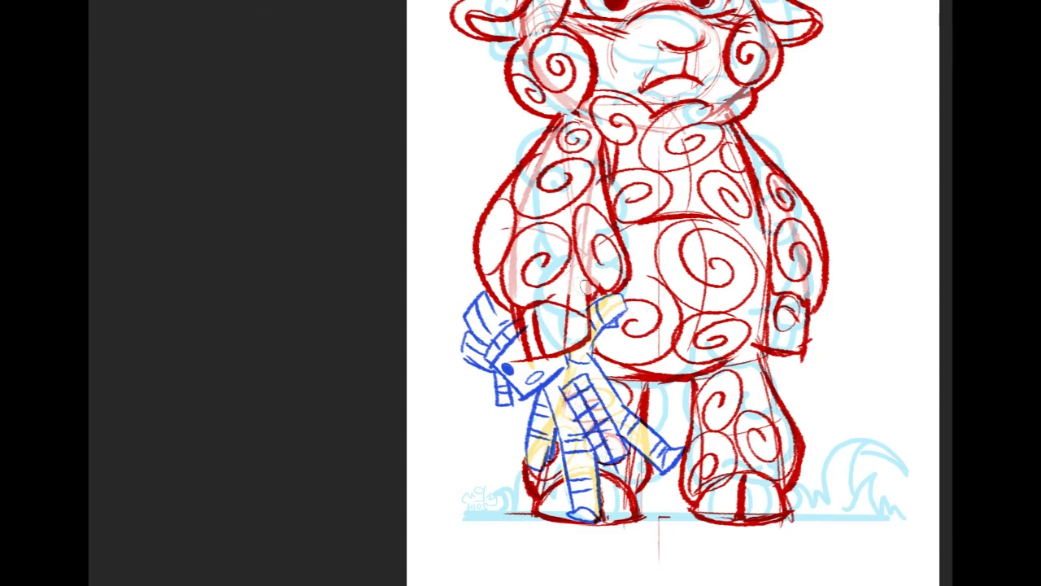
left_click_drag(602, 440, 616, 458)
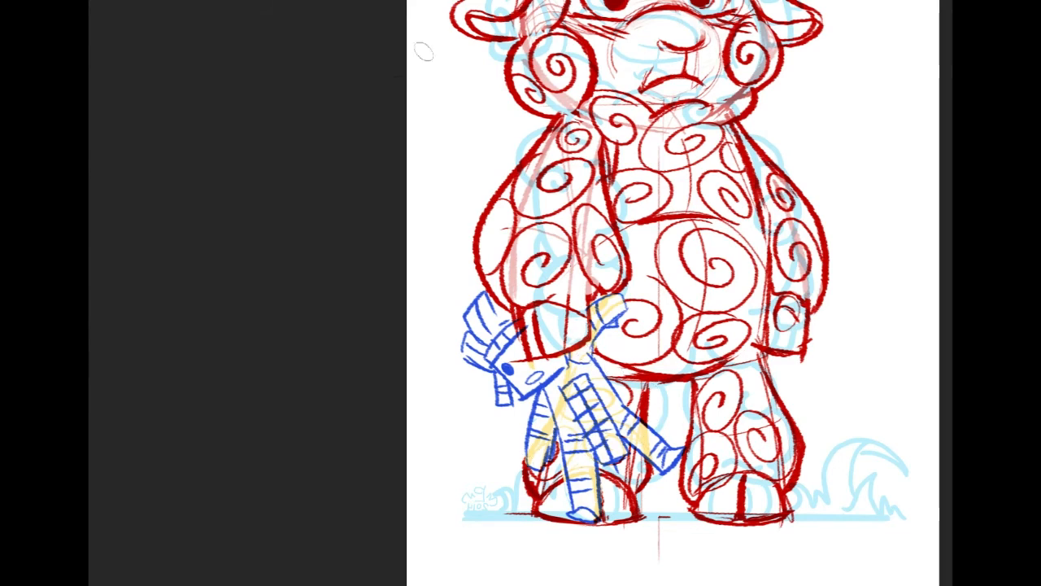
Reshape the right shoulder's outer outline into a rounded wool bump in red, clearing the excess line inside it
mouse_move(650, 244)
left_mouse_down()
mouse_move(627, 261)
mouse_move(626, 351)
mouse_move(660, 426)
left_mouse_up()
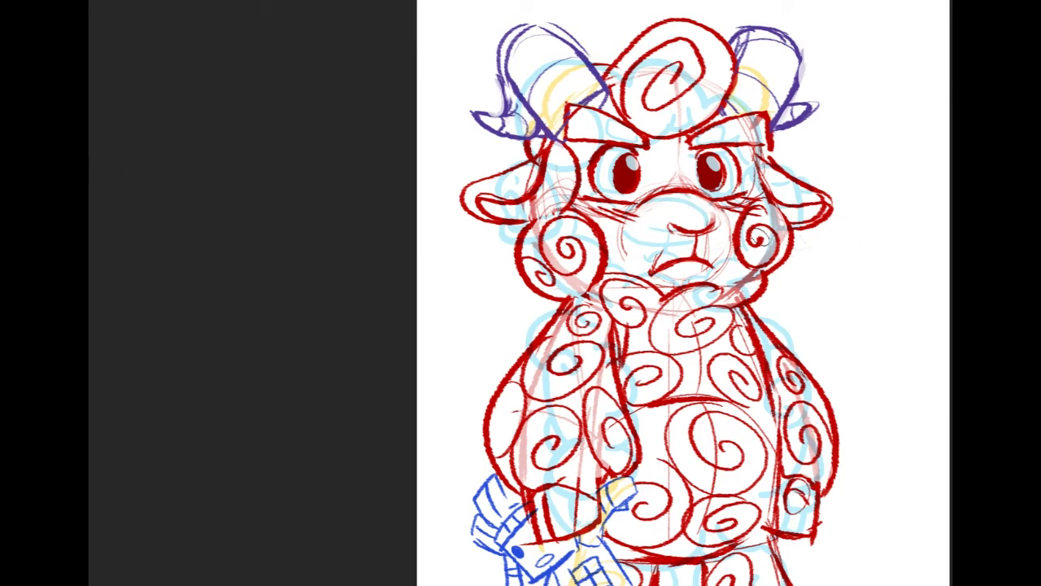
mouse_move(724, 298)
left_mouse_down()
mouse_move(753, 278)
mouse_move(759, 293)
mouse_move(734, 298)
mouse_move(761, 280)
mouse_move(725, 308)
mouse_move(752, 301)
mouse_move(705, 203)
mouse_move(713, 139)
mouse_move(632, 118)
mouse_move(703, 291)
mouse_move(689, 302)
mouse_move(703, 301)
left_mouse_up()
left_click(794, 282, "alt")
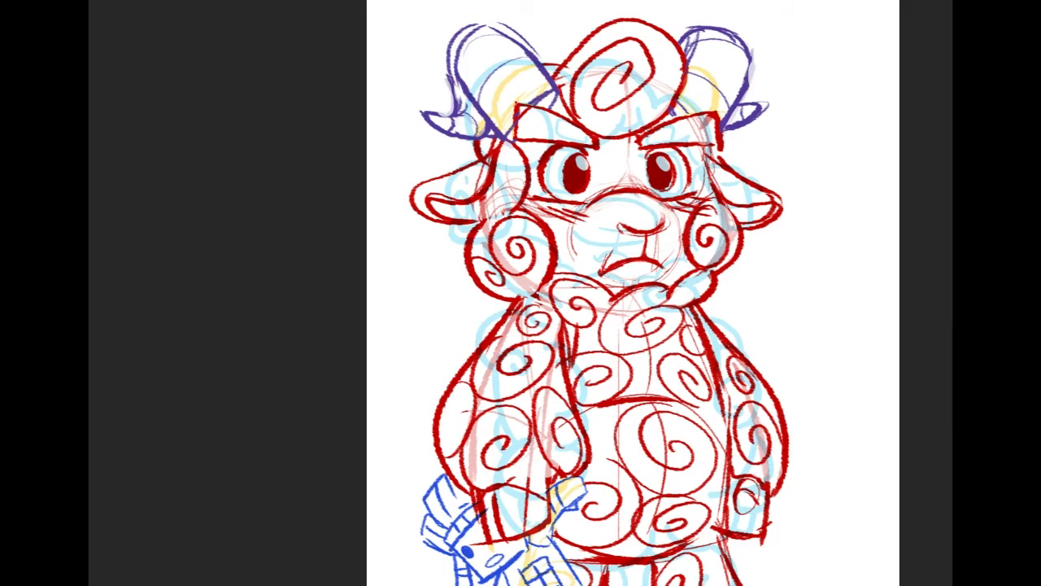
left_click_drag(935, 325, 912, 278)
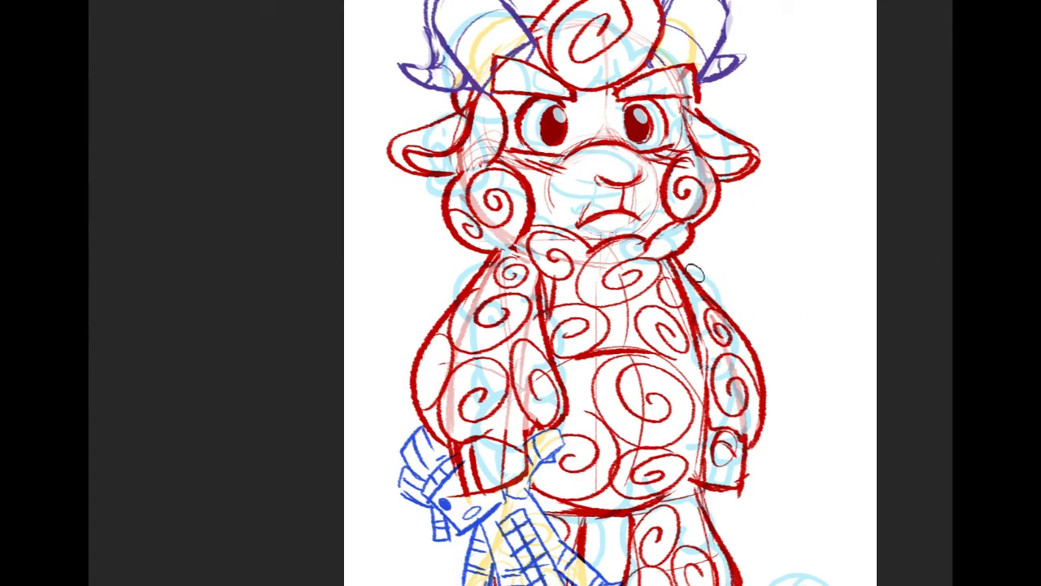
left_click_drag(684, 267, 757, 357)
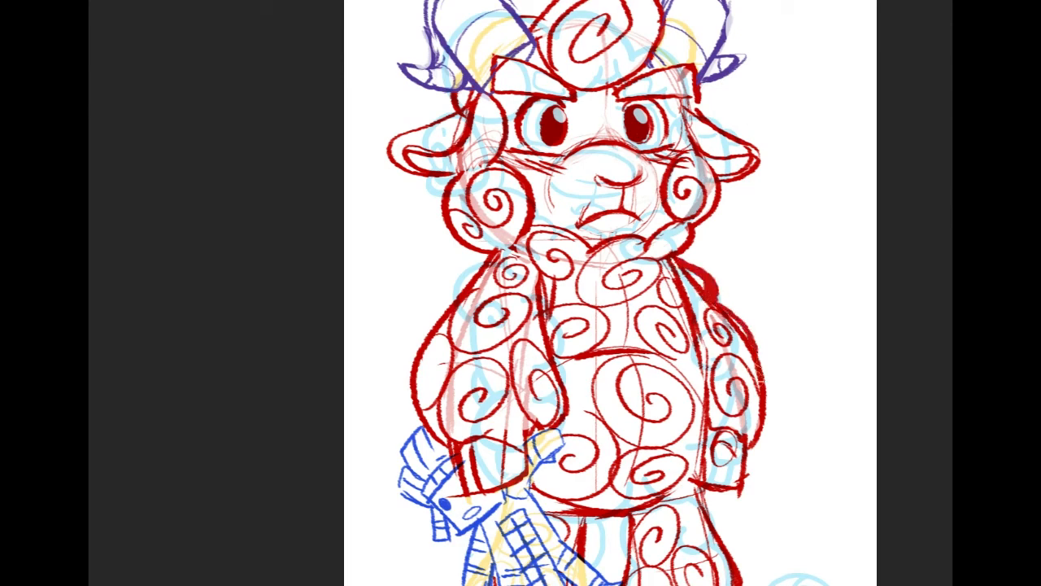
left_click(786, 318, "alt")
left_click_drag(685, 276, 710, 307)
Add a rounded wool bump in red to the outer outline of the right sleeve at the elbow
left_click(756, 363, "alt")
left_click_drag(758, 358, 765, 419)
key("ctrl+z")
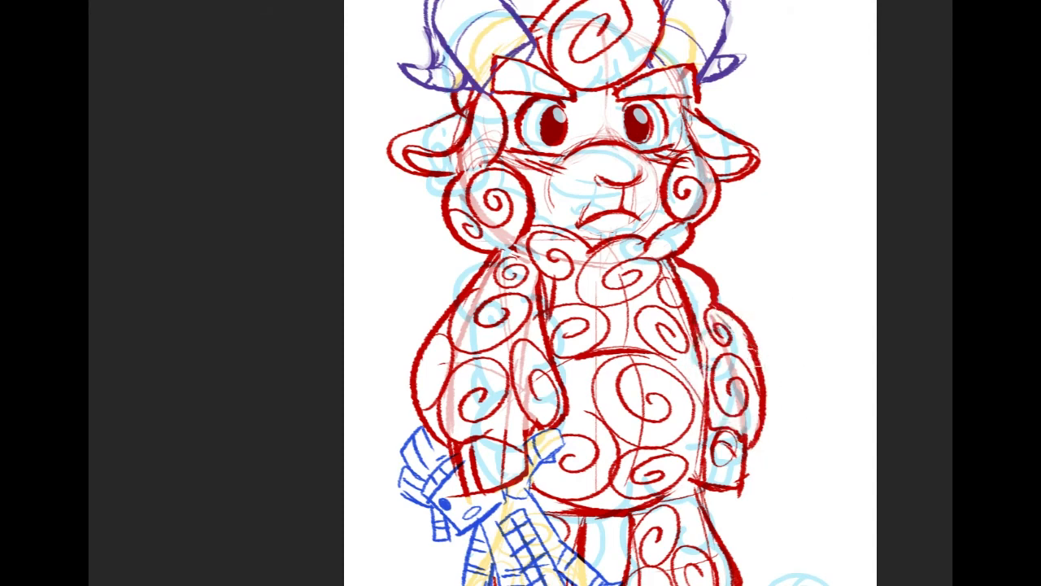
left_click_drag(760, 355, 772, 415)
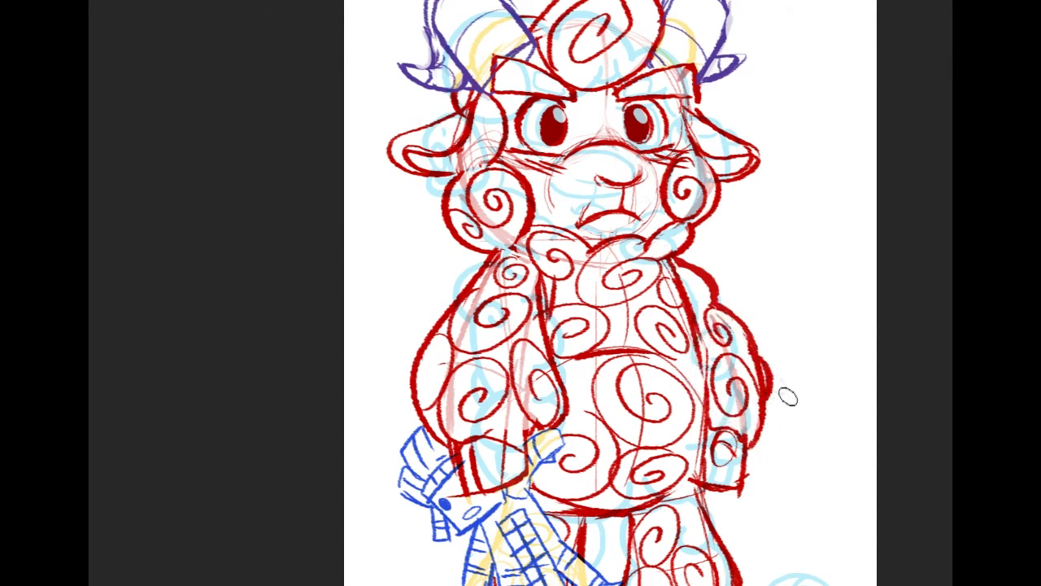
key("ctrl+z")
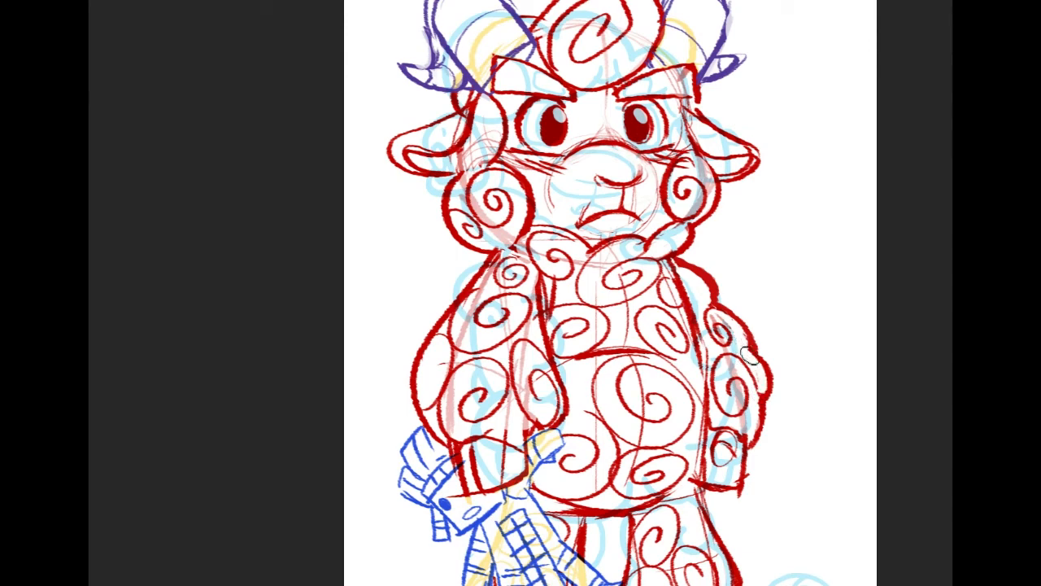
left_click(763, 396, "alt")
key("ctrl+z")
Redraw the left arm's outer outline as rounded red wool bumps at the shoulder and upper arm, and tidy its inner edge
left_click(483, 284, "alt")
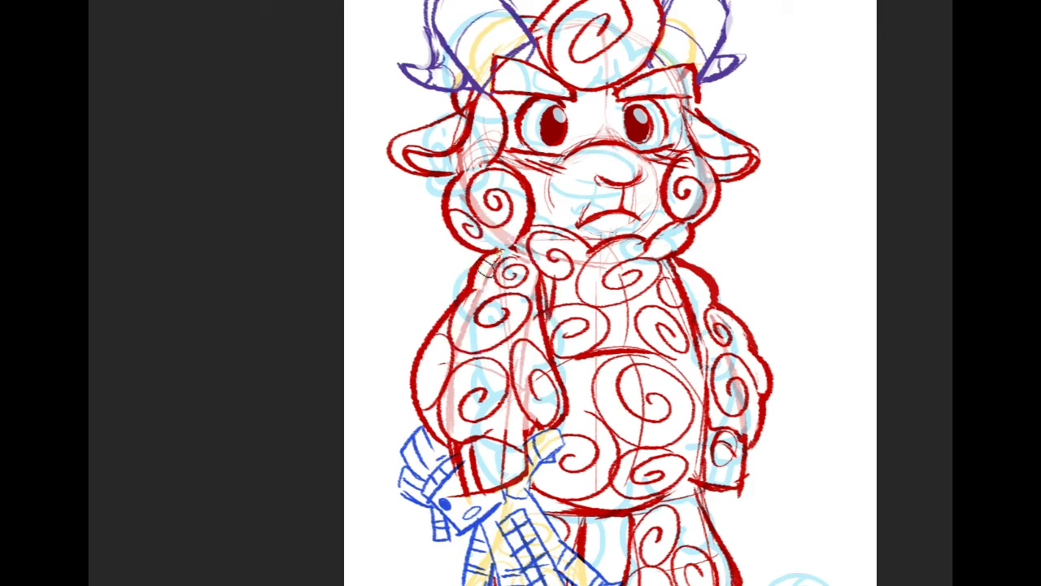
left_click_drag(466, 288, 429, 335)
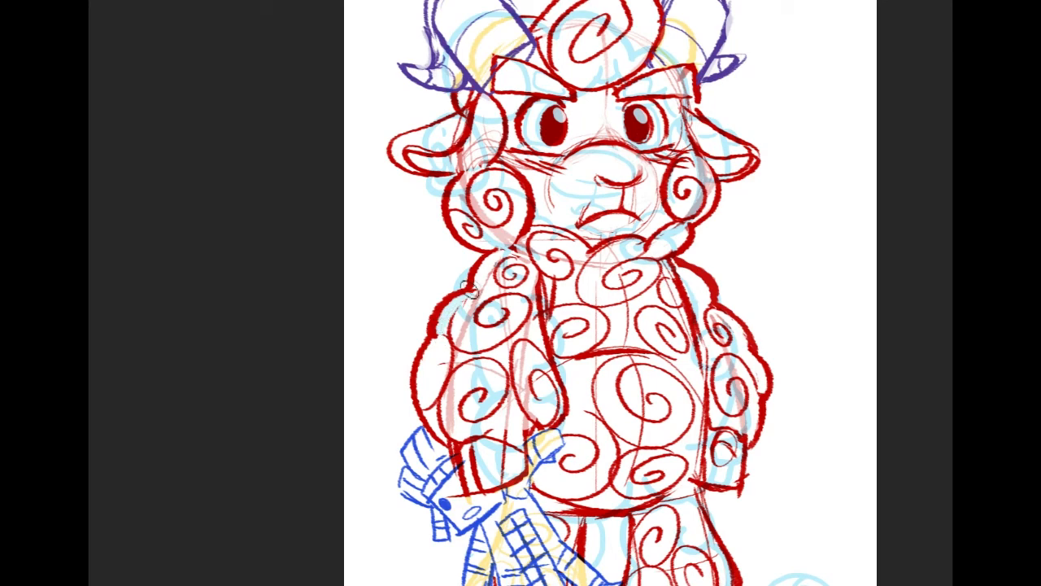
left_click(432, 325, "alt")
left_click(533, 274, "alt")
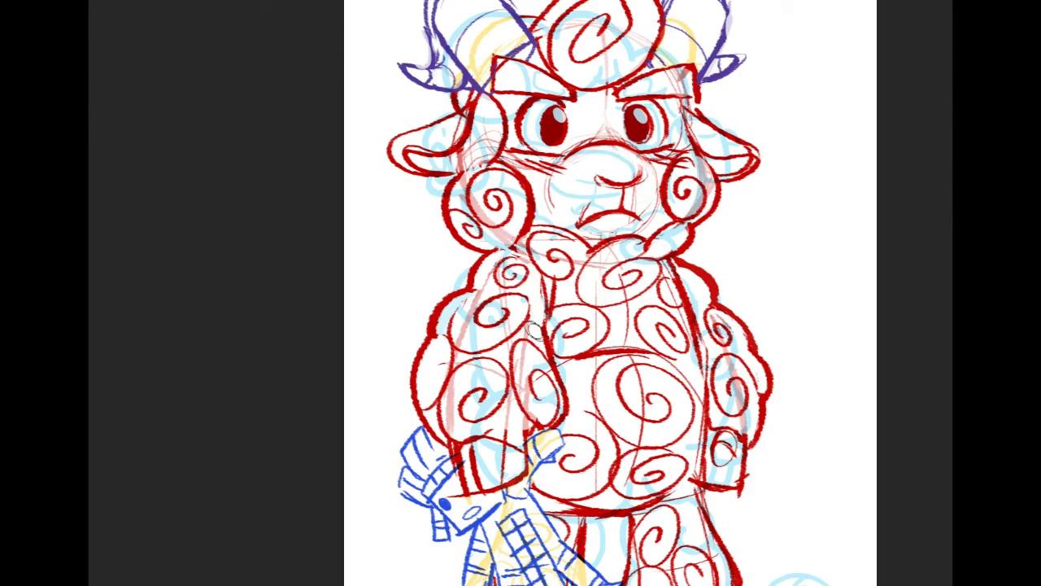
left_click(561, 372, "alt")
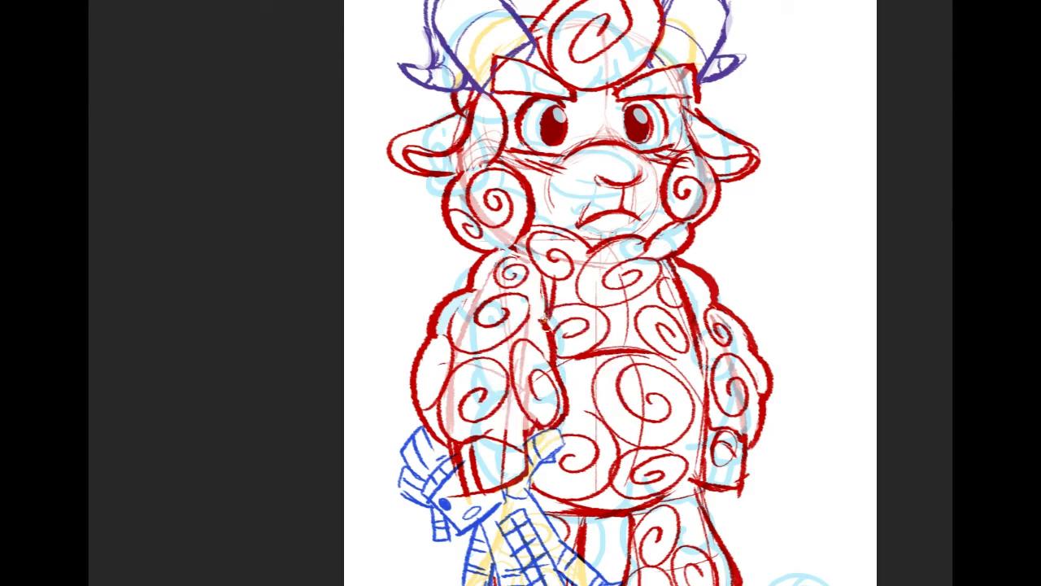
Redraw the right leg's outer and inner outlines as rounded red wool bumps, with a small swirl near the top
mouse_move(682, 505)
left_mouse_down()
mouse_move(682, 444)
mouse_move(708, 369)
mouse_move(748, 415)
left_mouse_up()
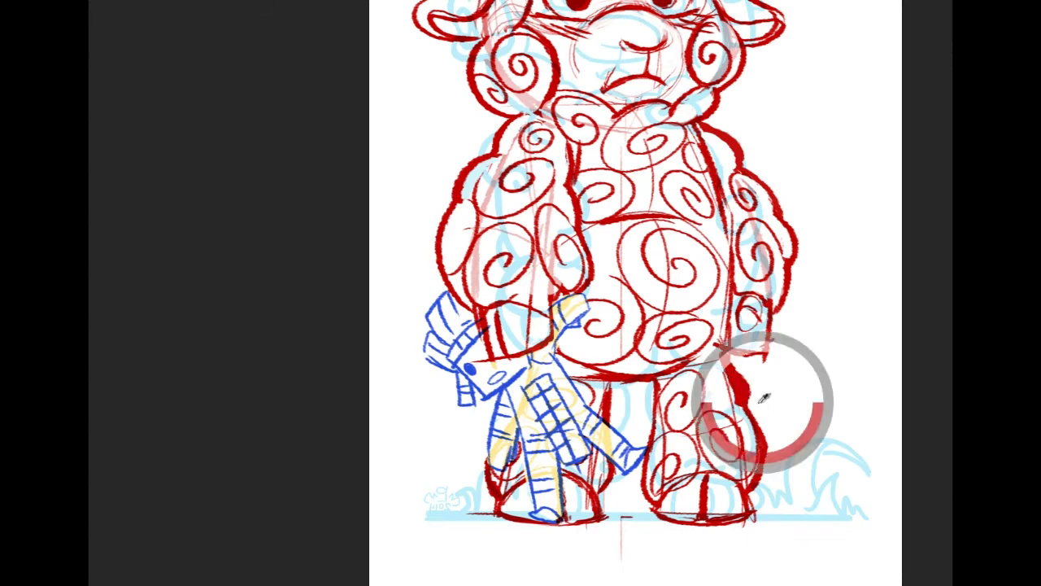
key("ctrl+z")
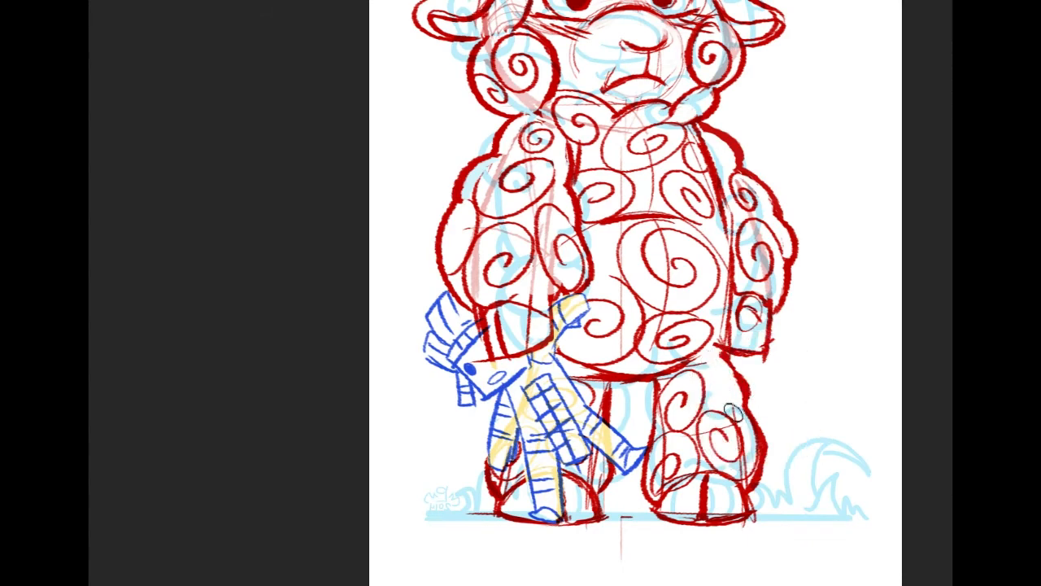
left_click_drag(710, 365, 739, 405)
left_click(773, 414, "alt")
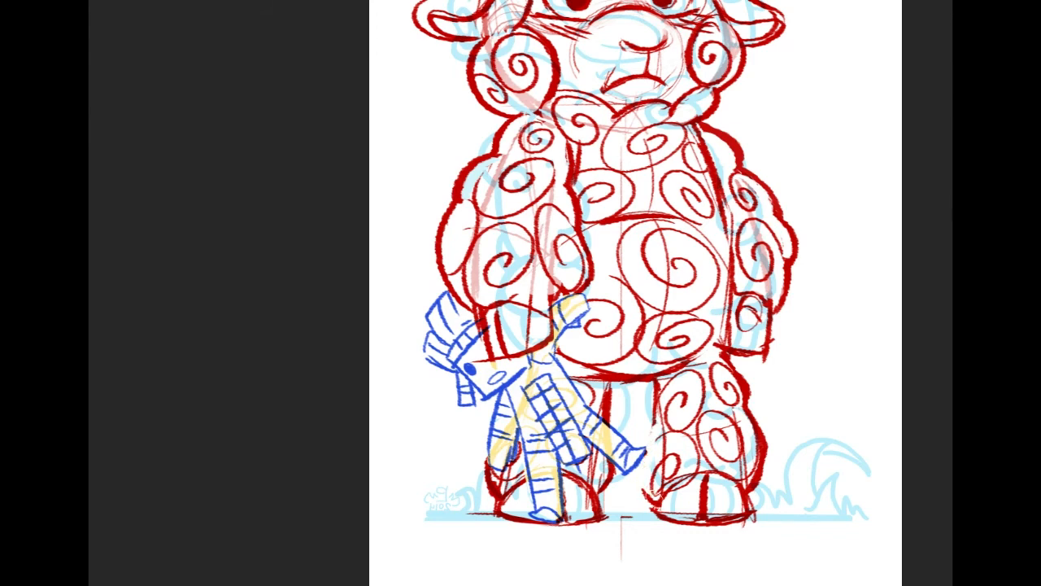
left_click(646, 498, "alt")
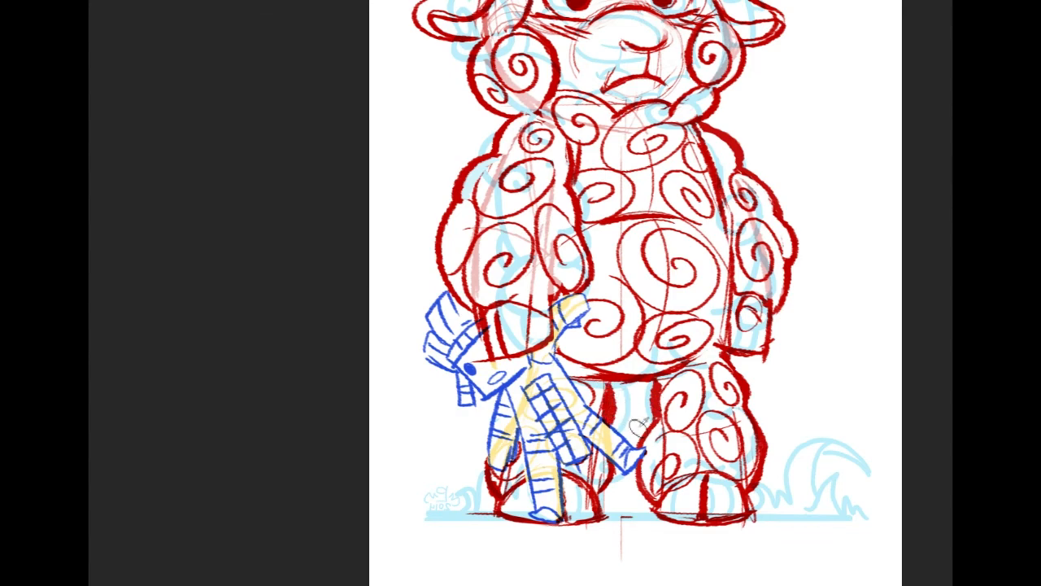
Undo the most recent strokes around the inner outline of the leg behind the doll
left_click(639, 425, "alt")
key("ctrl+alt+z")
key("ctrl+alt+z")
key("ctrl+alt+z")
key("ctrl+alt+z")
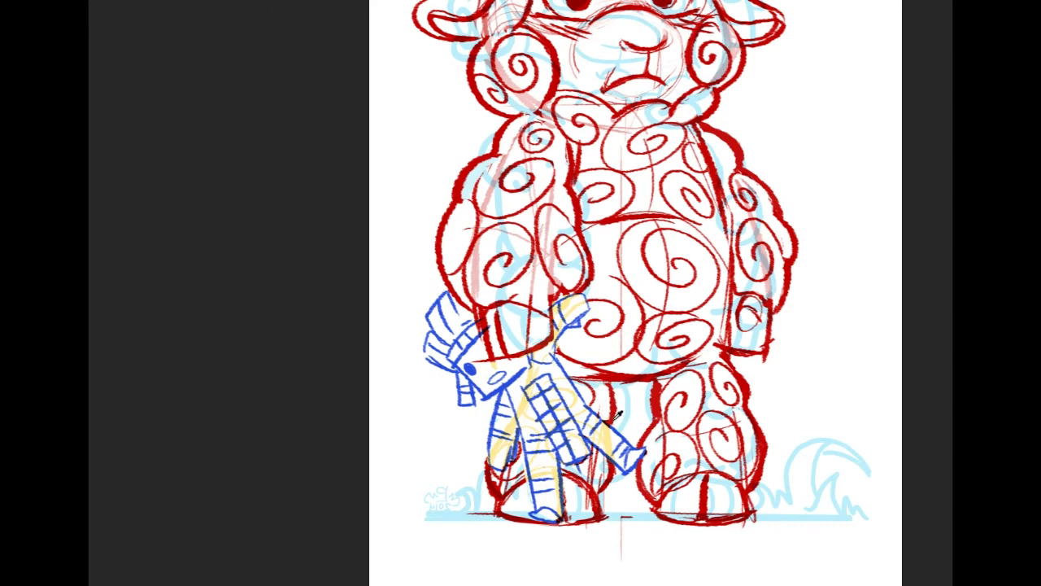
key("ctrl+alt+z")
key("ctrl+alt+z")
key("ctrl+alt+z")
key("ctrl+alt+z")
key("ctrl+alt+z")
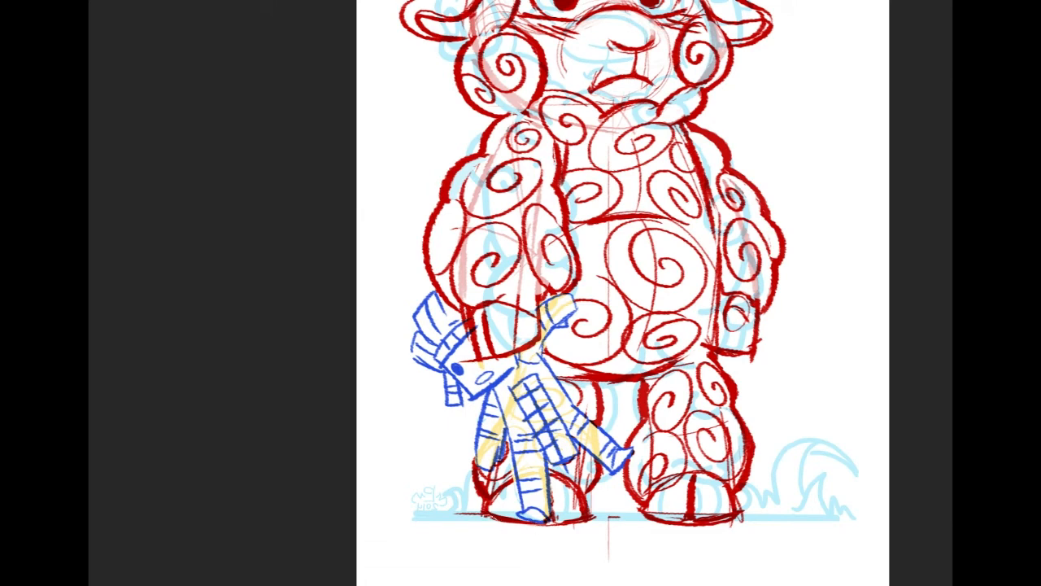
Redraw the bottoms of both hooves as rounded red curves and reshape the top edge and cleft of the uncovered hoof
left_click_drag(482, 513, 584, 519)
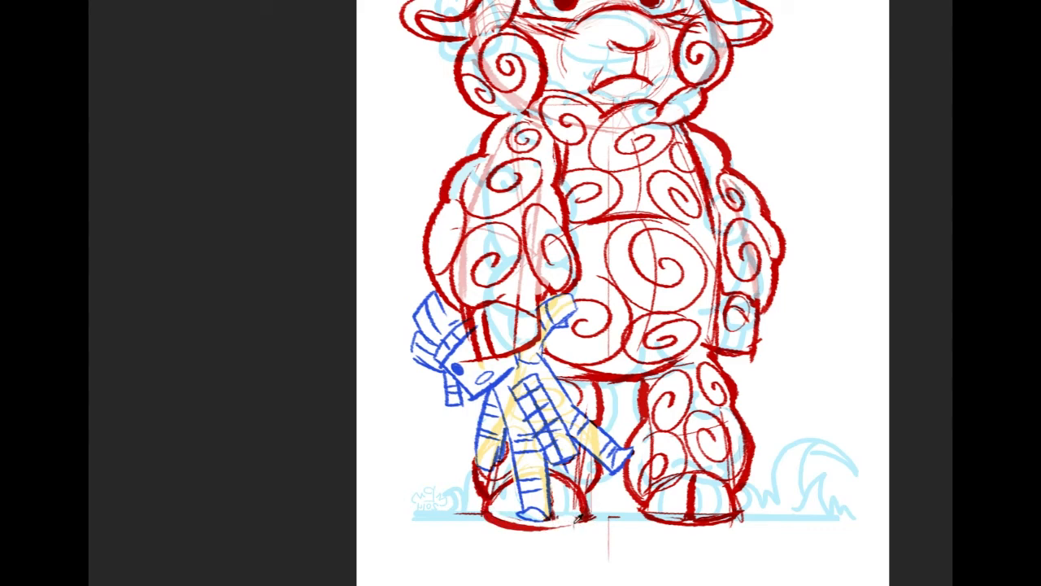
left_click(497, 520, "alt")
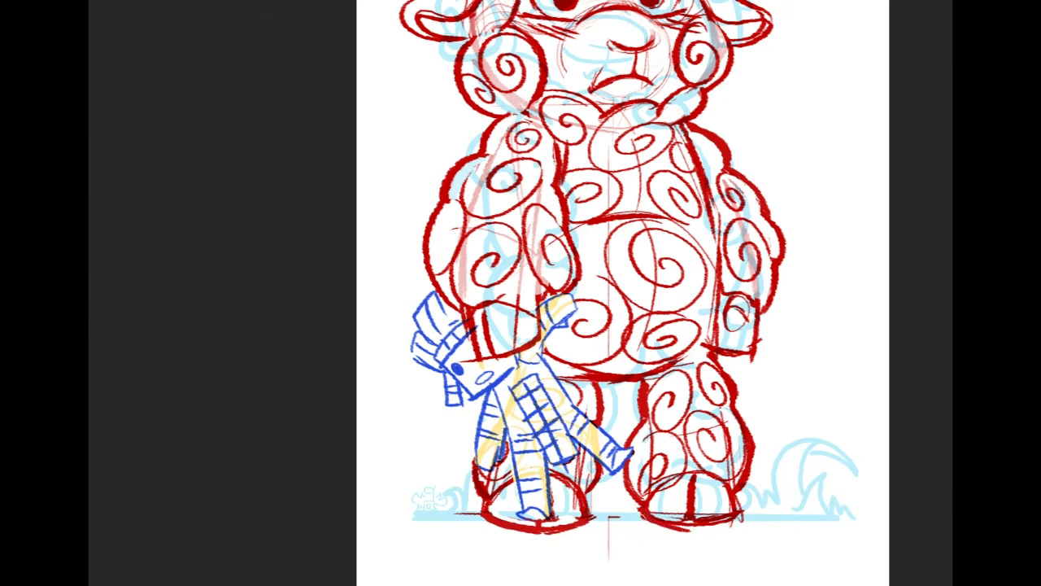
mouse_move(691, 514)
left_mouse_down()
mouse_move(693, 478)
mouse_move(690, 518)
left_mouse_up()
mouse_move(701, 480)
left_mouse_down()
mouse_move(693, 519)
mouse_move(718, 523)
mouse_move(721, 507)
mouse_move(711, 524)
mouse_move(701, 496)
mouse_move(721, 498)
mouse_move(715, 488)
mouse_move(729, 517)
mouse_move(670, 496)
mouse_move(687, 485)
mouse_move(660, 506)
mouse_move(667, 494)
mouse_move(659, 519)
mouse_move(673, 526)
mouse_move(676, 475)
mouse_move(659, 490)
mouse_move(706, 480)
left_mouse_up()
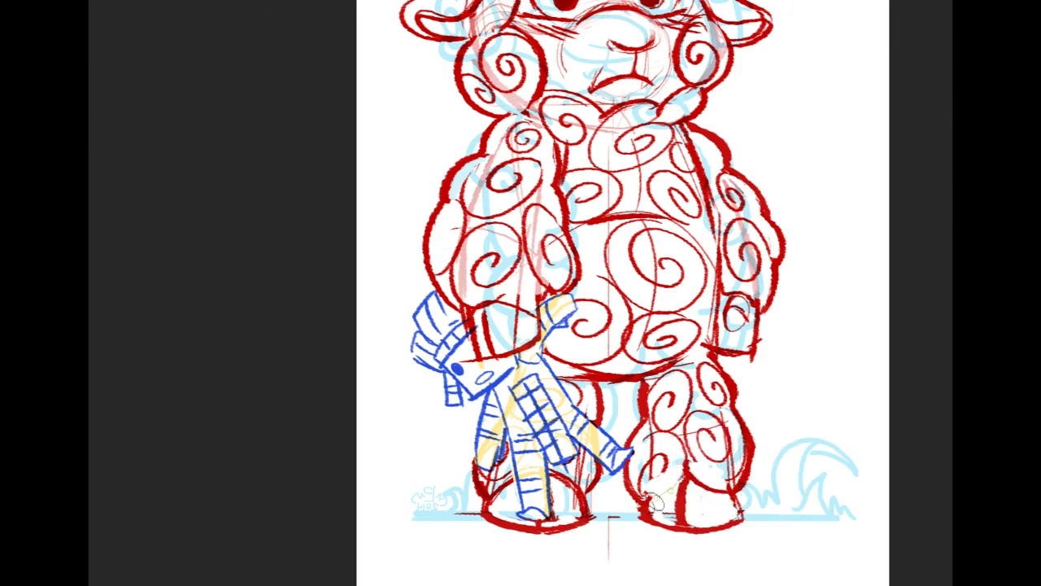
left_click(698, 499, "alt")
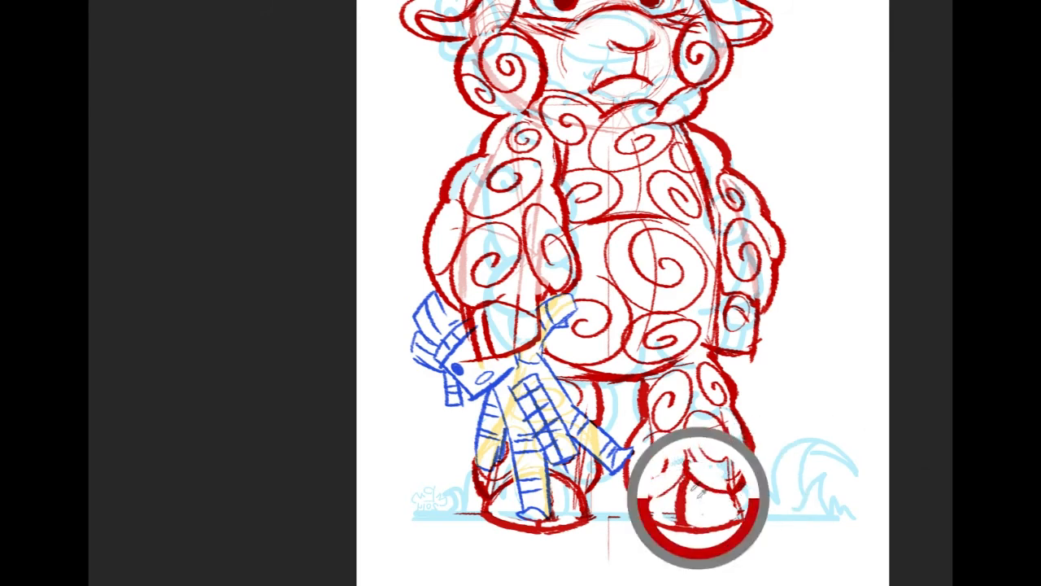
mouse_move(672, 485)
left_mouse_down()
mouse_move(672, 523)
mouse_move(683, 488)
mouse_move(676, 508)
mouse_move(707, 472)
mouse_move(685, 504)
mouse_move(697, 529)
left_mouse_up()
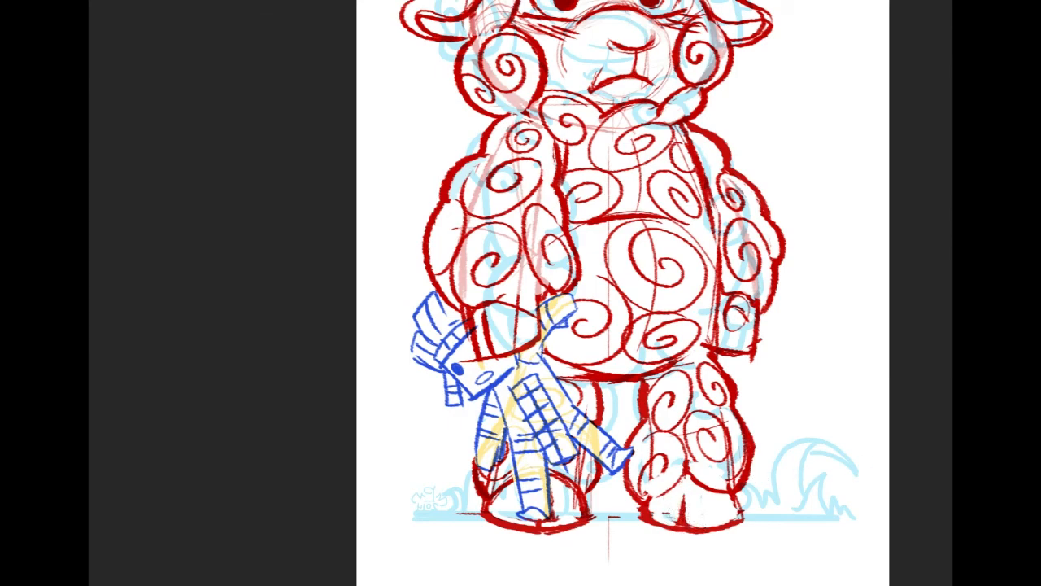
left_click_drag(634, 333, 685, 438)
left_click_drag(537, 422, 550, 449)
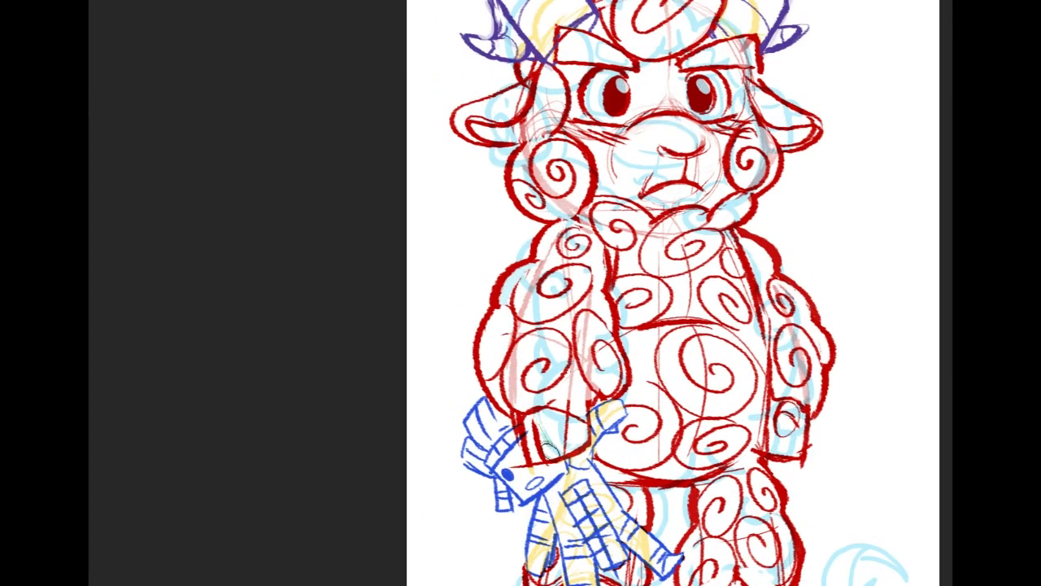
mouse_move(857, 416)
left_mouse_down()
mouse_move(829, 495)
mouse_move(781, 497)
mouse_move(725, 322)
mouse_move(825, 483)
mouse_move(803, 496)
left_mouse_up()
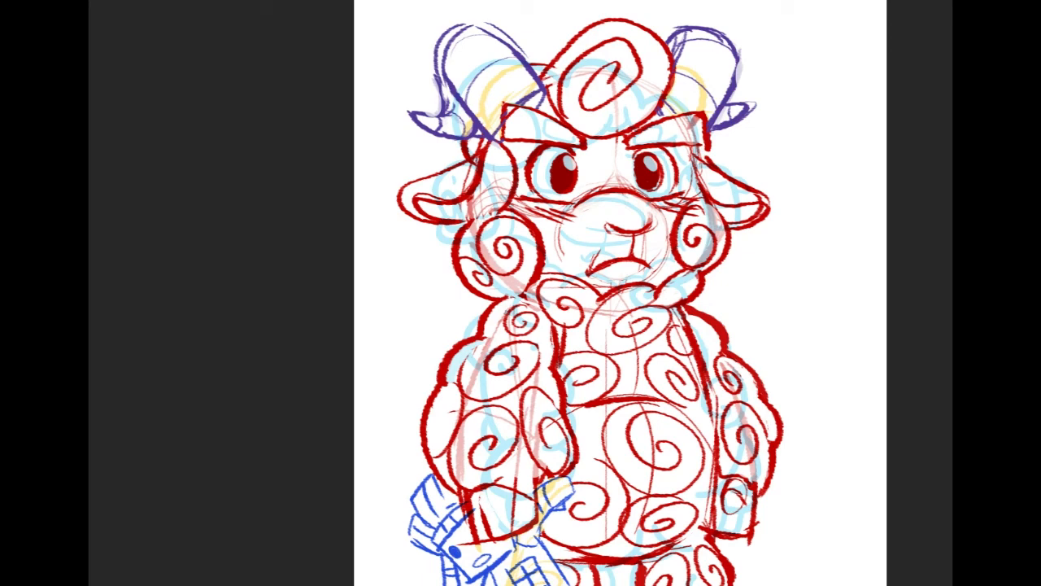
left_click_drag(803, 496, 848, 313)
left_click(782, 384, "alt")
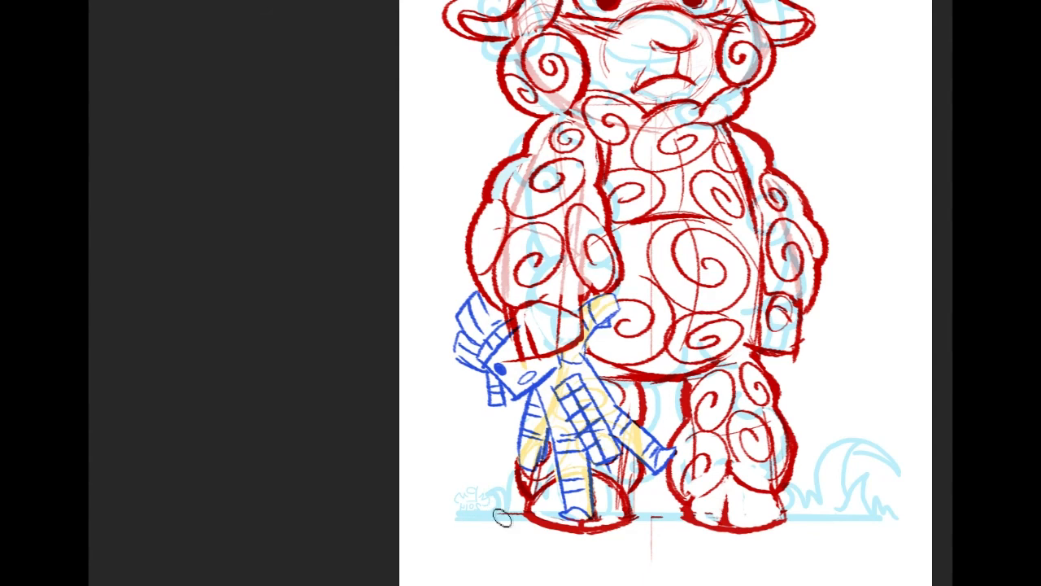
left_click_drag(509, 519, 462, 443)
key("ctrl+z")
Flip the canvas horizontally and skew the whole character sketch slightly sideways to correct its lean
key("ctrl+shift+h")
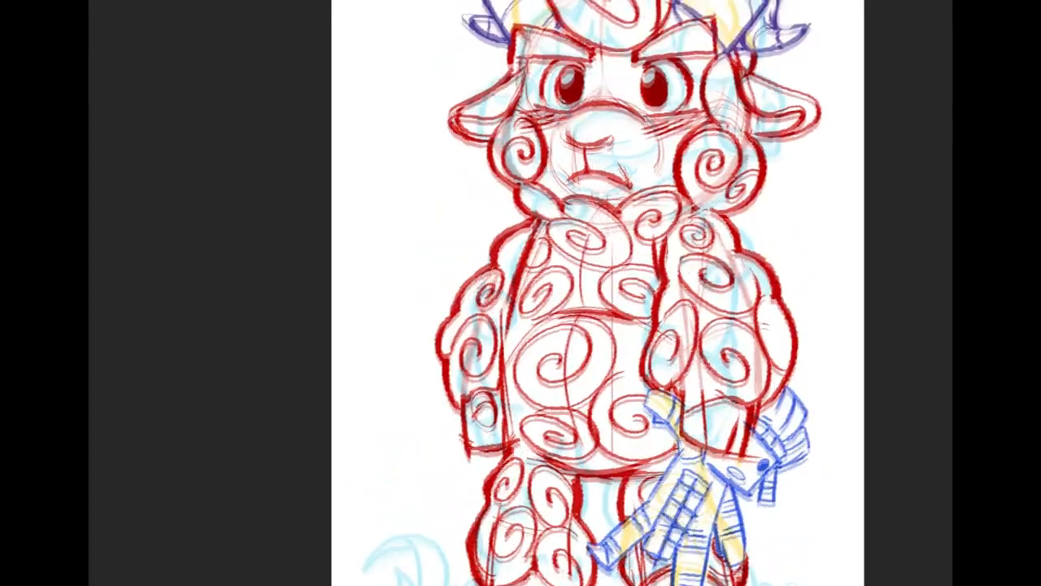
scroll(950, 82, "up", 1)
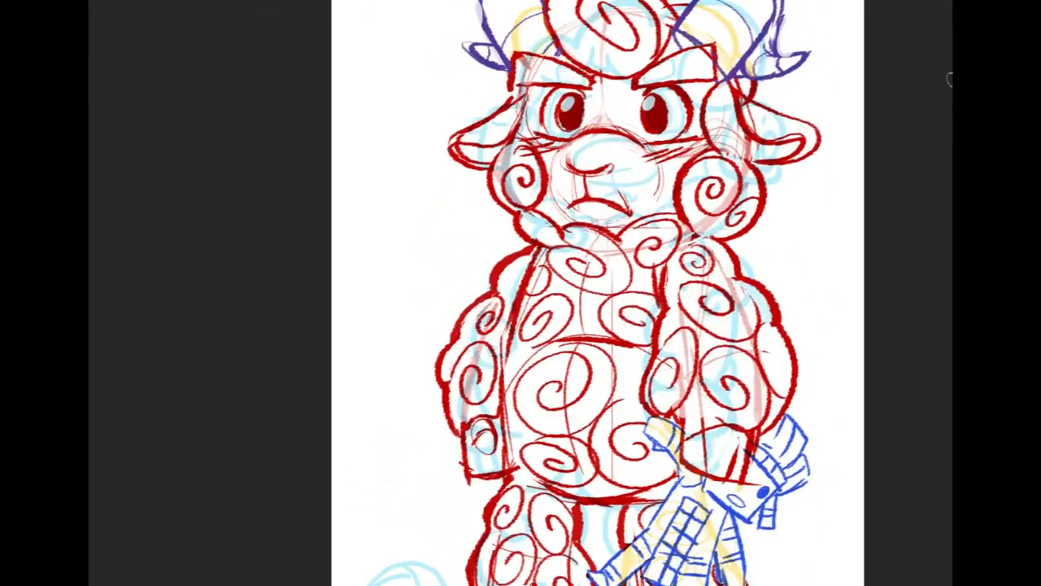
key("ctrl+t")
mouse_move(721, 18)
left_mouse_down()
mouse_move(738, 6)
mouse_move(705, 18)
left_mouse_up()
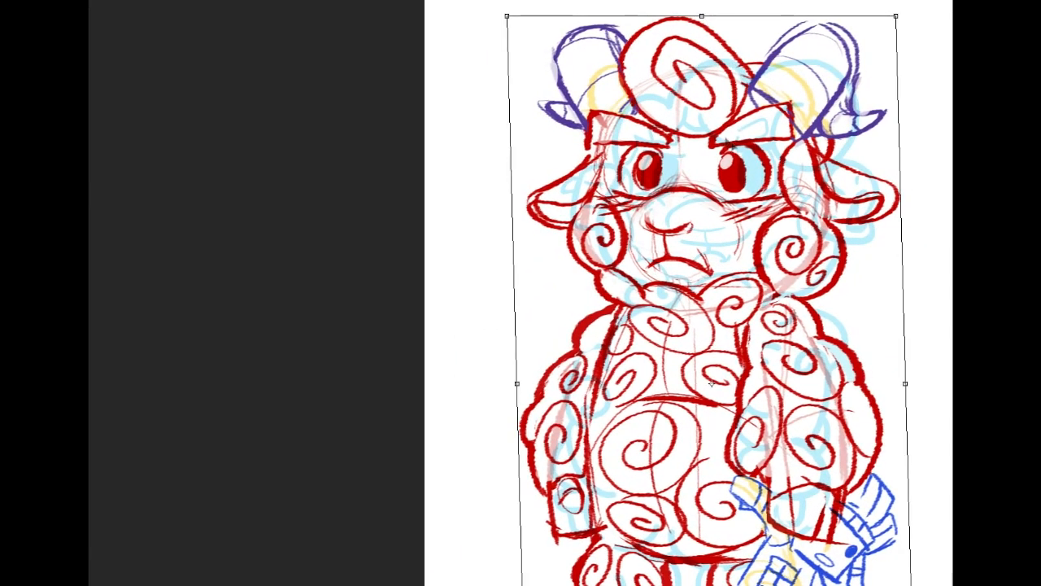
key("Return")
Erase the hoof of the uncovered leg and redraw it in red with slanted sides, a lower base and a dark cleft
scroll(736, 148, "down", 4)
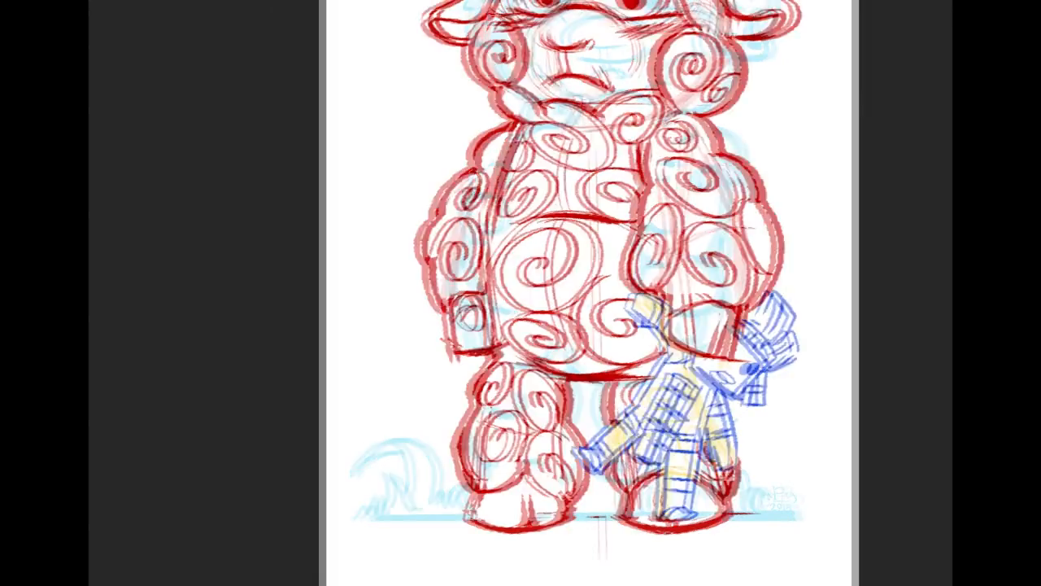
scroll(891, 141, "down", 2)
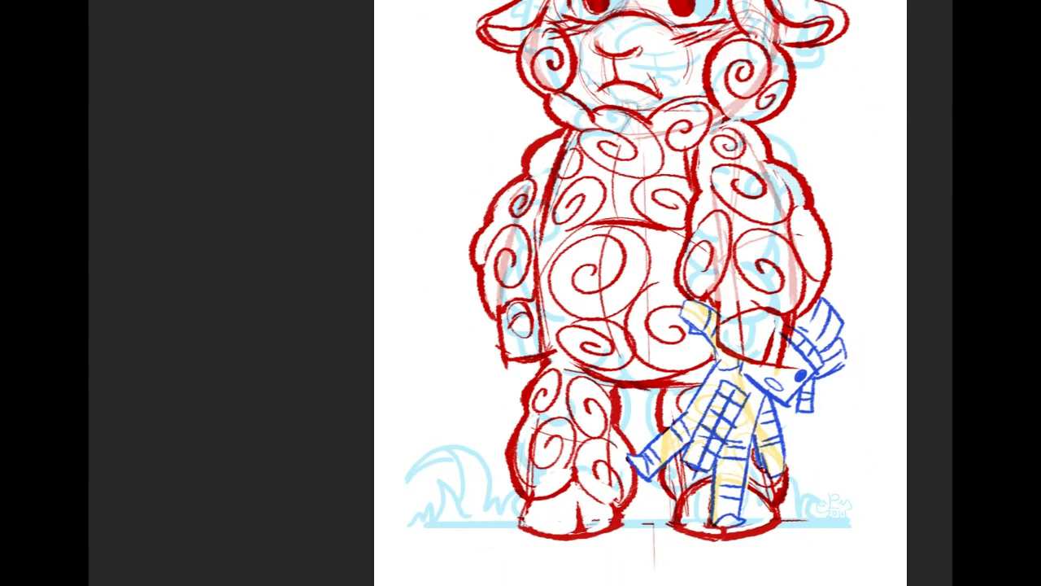
mouse_move(570, 504)
left_mouse_down()
mouse_move(540, 524)
mouse_move(538, 511)
mouse_move(532, 538)
mouse_move(602, 525)
mouse_move(610, 506)
mouse_move(645, 494)
left_mouse_up()
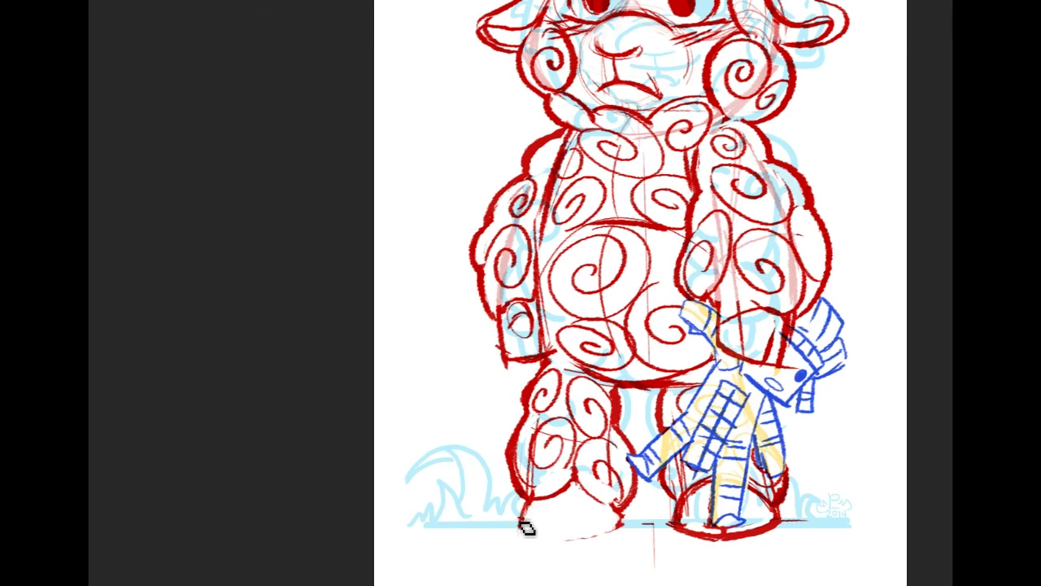
mouse_move(521, 525)
left_mouse_down()
mouse_move(604, 516)
mouse_move(555, 517)
mouse_move(546, 540)
left_mouse_up()
mouse_move(557, 499)
left_mouse_down()
mouse_move(545, 542)
mouse_move(558, 549)
mouse_move(599, 532)
mouse_move(581, 548)
mouse_move(622, 519)
mouse_move(625, 531)
mouse_move(580, 543)
left_mouse_up()
left_click(628, 512, "alt")
left_click(616, 521, "alt")
left_click(578, 478, "alt")
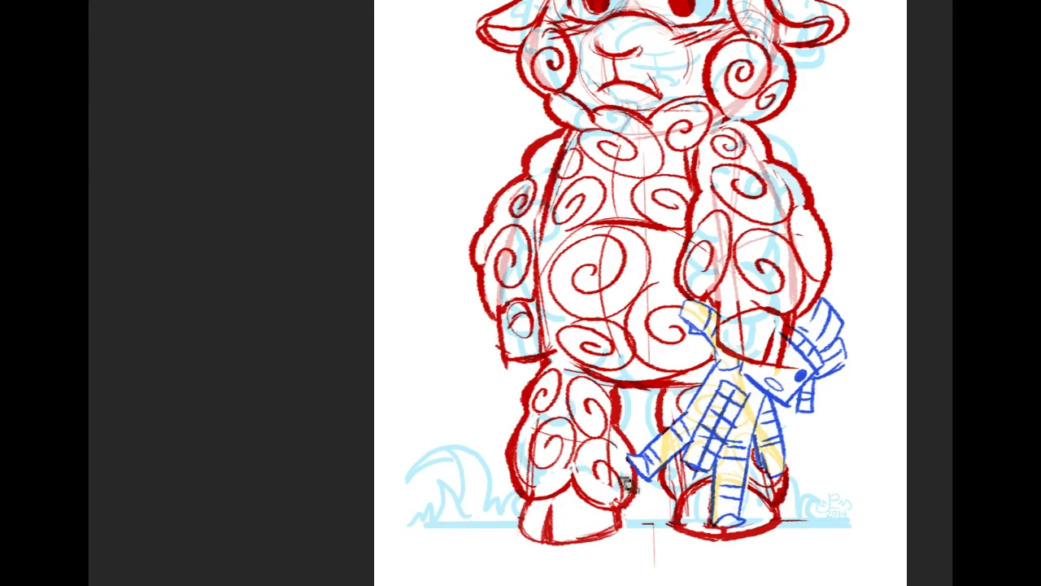
Clean up the swirl in the uncovered leg's lowest wool bump and thin the heavy line at the top of its inner edge
left_click(598, 461)
left_click(617, 415)
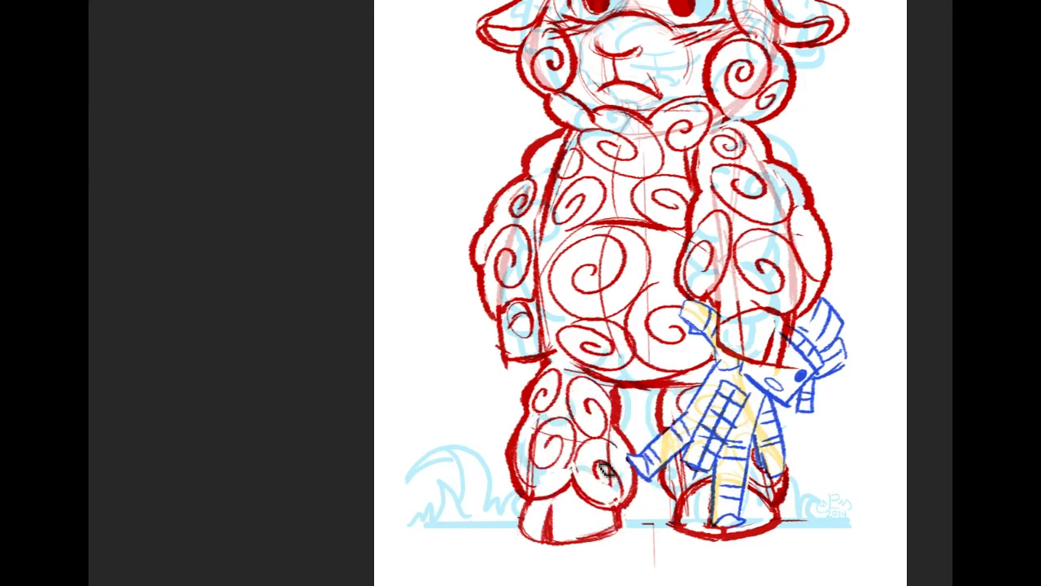
mouse_move(945, 391)
left_mouse_down()
mouse_move(936, 382)
mouse_move(923, 409)
left_mouse_up()
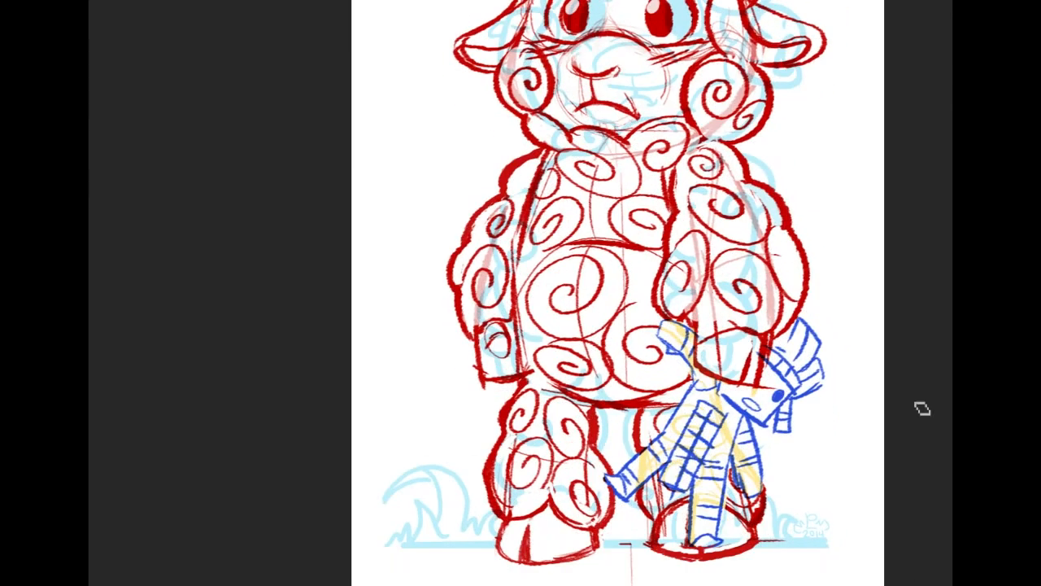
left_click(587, 407)
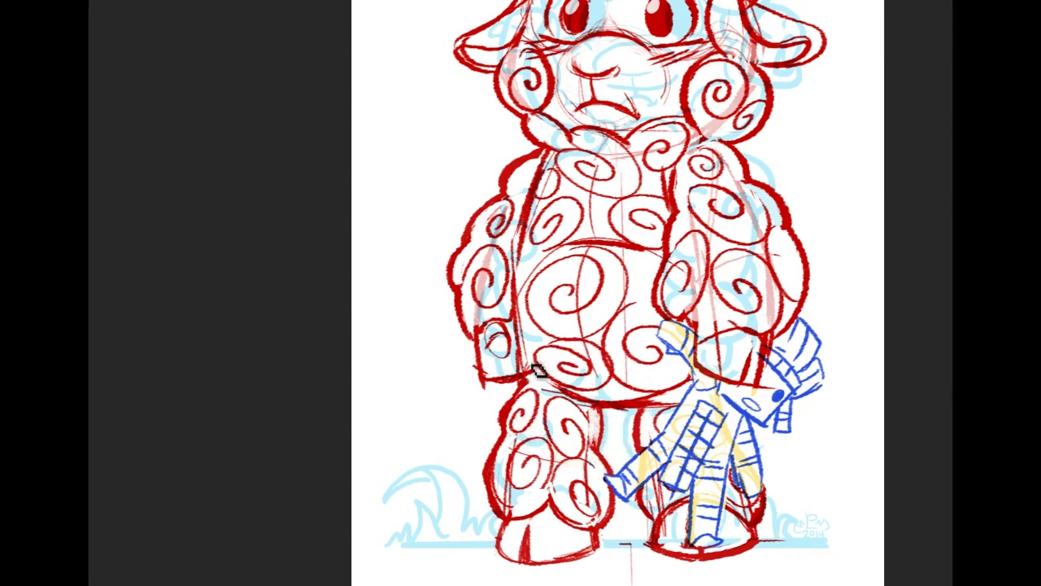
Redraw the torso's side next to the empty-handed arm as thick red wool bumps, clearing the old straight line at the chest
mouse_move(599, 61)
left_mouse_down()
mouse_move(622, 170)
mouse_move(642, 199)
left_mouse_up()
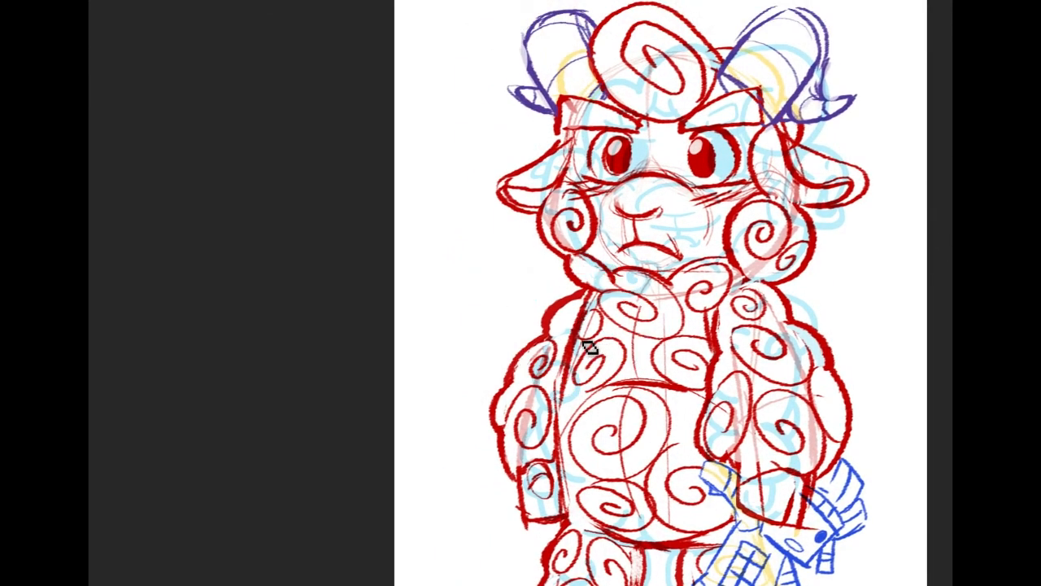
mouse_move(577, 335)
left_mouse_down()
mouse_move(571, 381)
mouse_move(555, 394)
mouse_move(543, 454)
mouse_move(560, 498)
left_mouse_up()
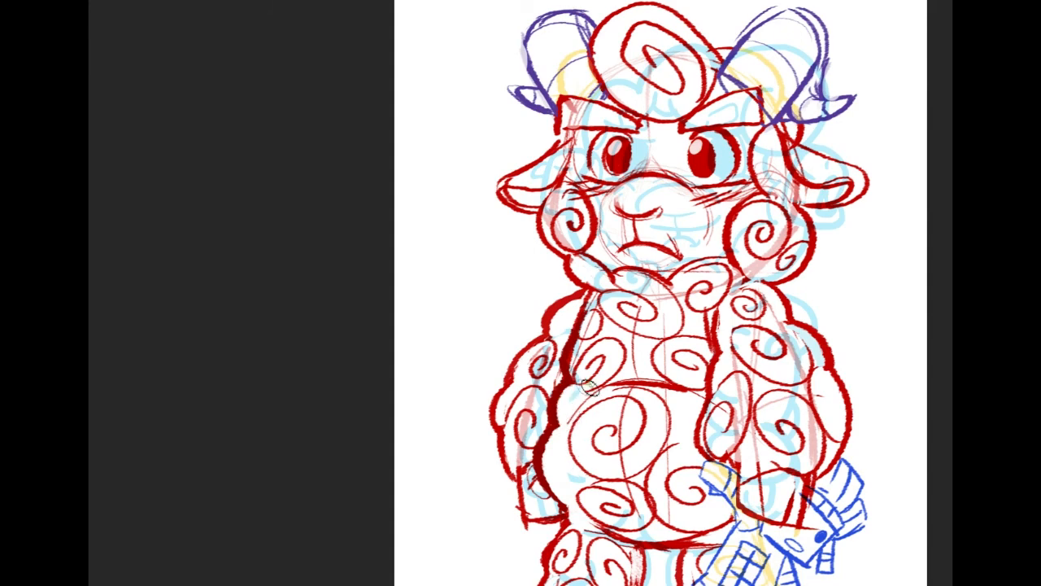
left_click_drag(582, 342, 576, 386)
mouse_move(597, 301)
left_mouse_down()
mouse_move(580, 344)
mouse_move(584, 316)
mouse_move(571, 323)
mouse_move(570, 386)
left_mouse_up()
left_click(564, 351, "alt")
left_click(580, 348, "alt")
left_click_drag(583, 328, 572, 354)
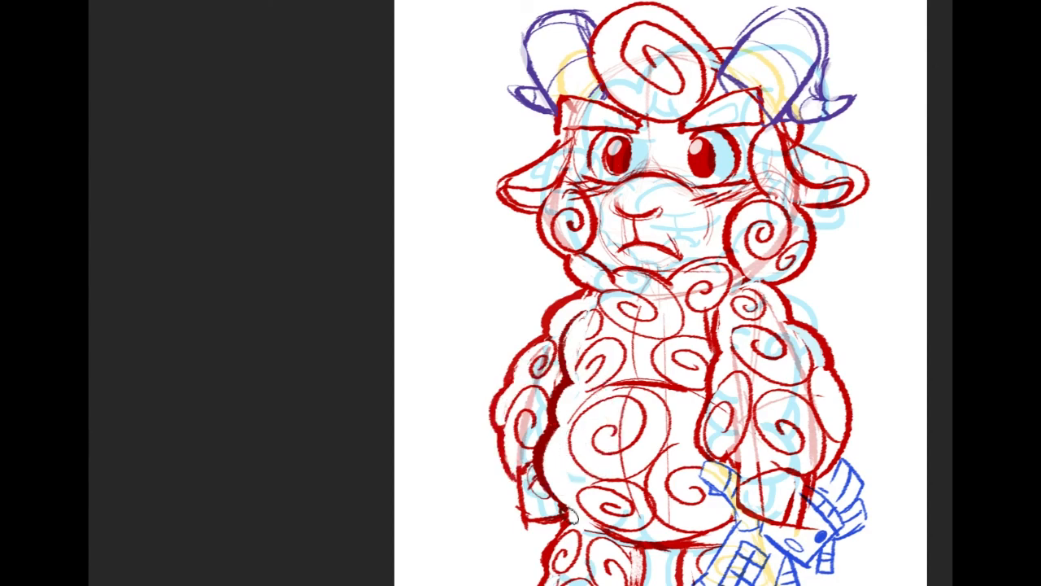
left_click_drag(622, 355, 562, 204)
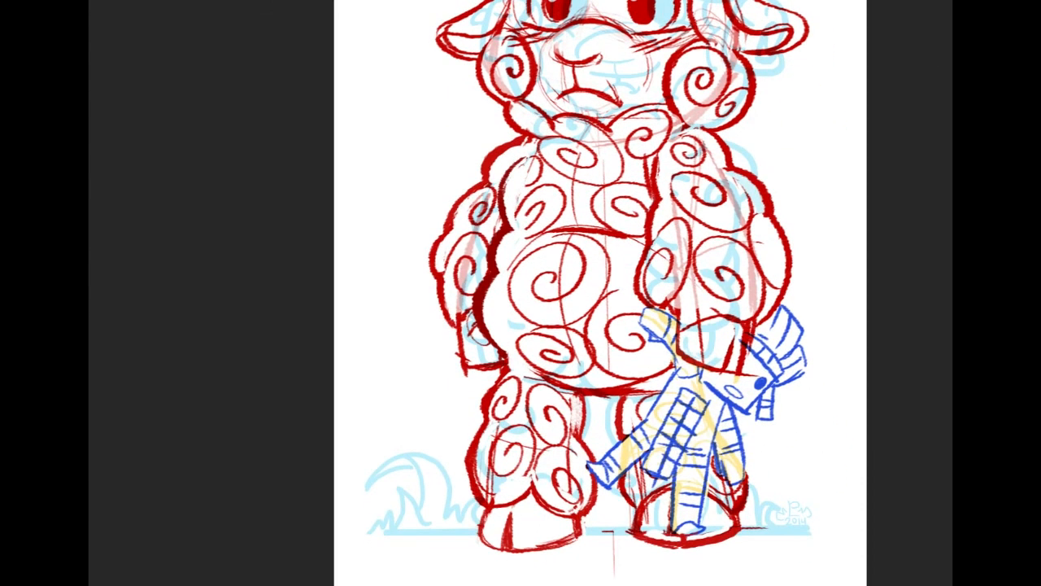
mouse_move(774, 121)
left_mouse_down()
mouse_move(825, 214)
mouse_move(820, 261)
left_mouse_up()
key("ctrl+z")
left_click_drag(475, 212, 494, 365)
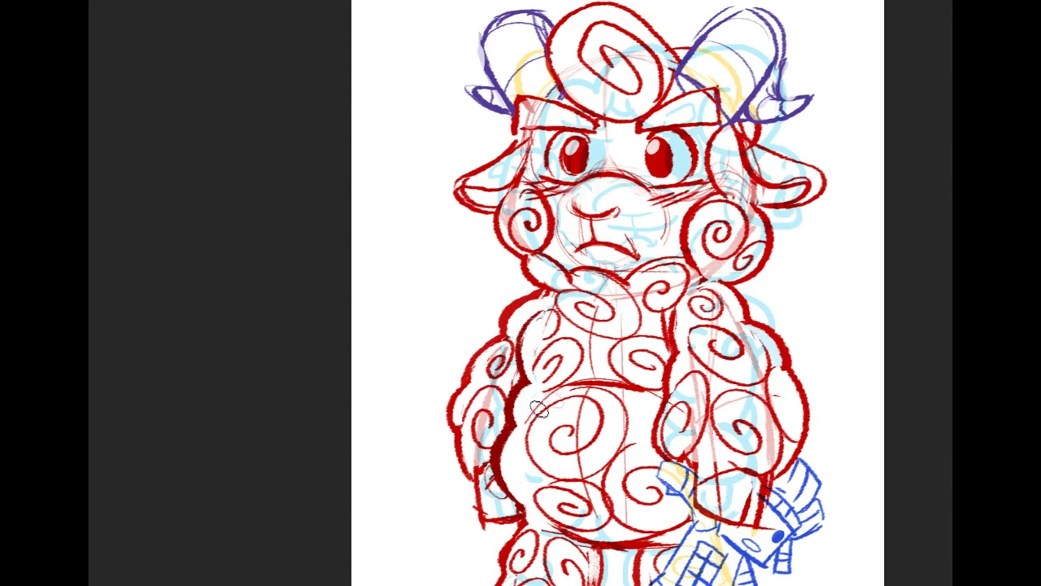
Sketch sample overlapping wool-bump outlines in the blank space beside the figure and delete them
mouse_move(422, 224)
left_mouse_down()
mouse_move(395, 288)
mouse_move(474, 284)
mouse_move(408, 305)
mouse_move(404, 339)
mouse_move(370, 413)
left_mouse_up()
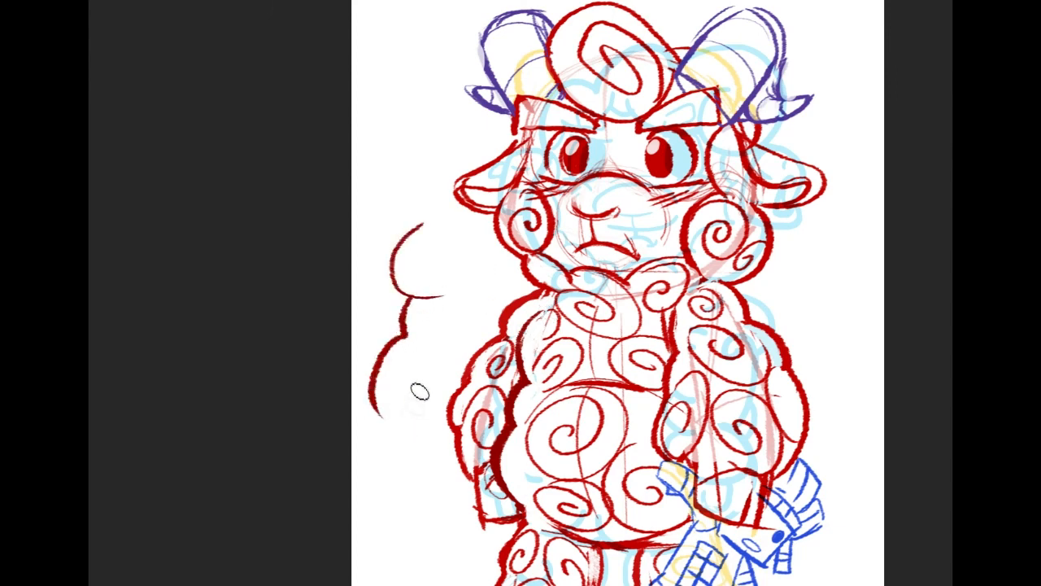
mouse_move(403, 334)
left_mouse_down()
mouse_move(472, 326)
mouse_move(443, 358)
left_mouse_up()
left_click_drag(415, 237, 405, 266)
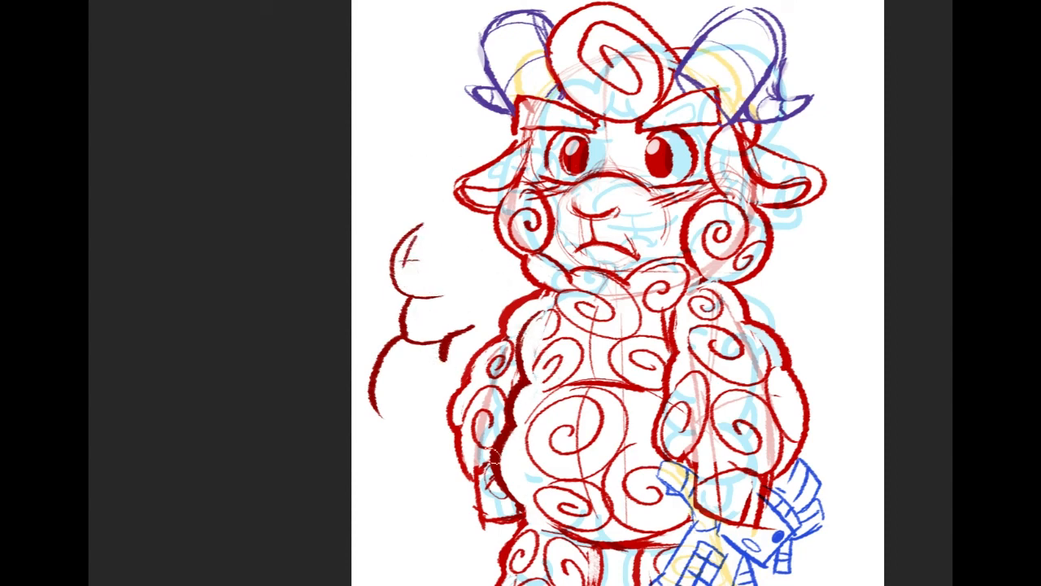
mouse_move(366, 226)
left_mouse_down()
mouse_move(495, 299)
mouse_move(476, 345)
mouse_move(353, 429)
mouse_move(362, 226)
left_mouse_up()
key("Delete")
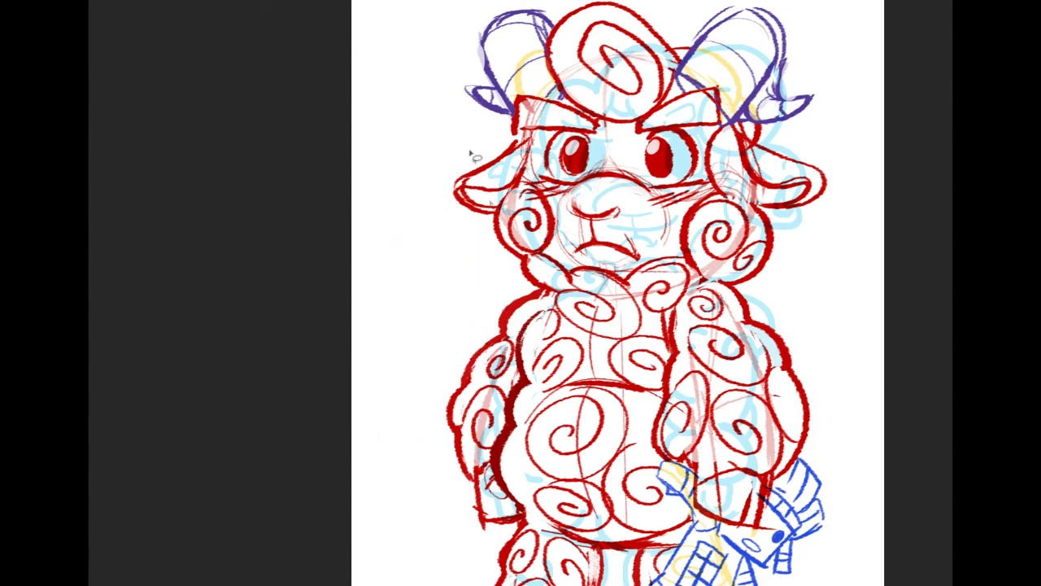
Flip the canvas back with the whole drawing in view and fade the light-blue under-sketch to white using Hue/Saturation
left_click_drag(881, 559, 851, 404)
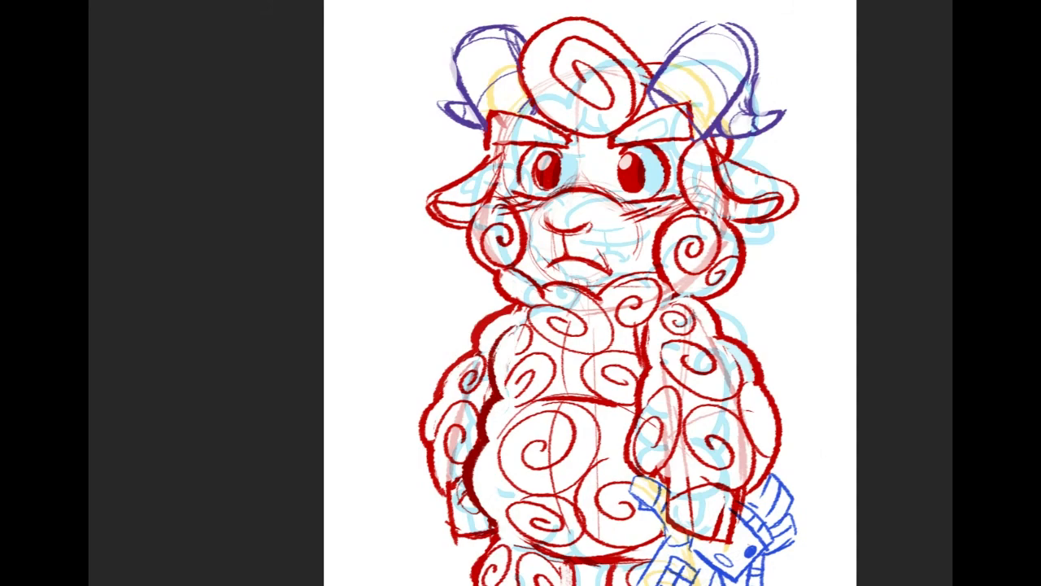
mouse_move(570, 342)
left_mouse_down()
mouse_move(566, 282)
mouse_move(544, 244)
left_mouse_up()
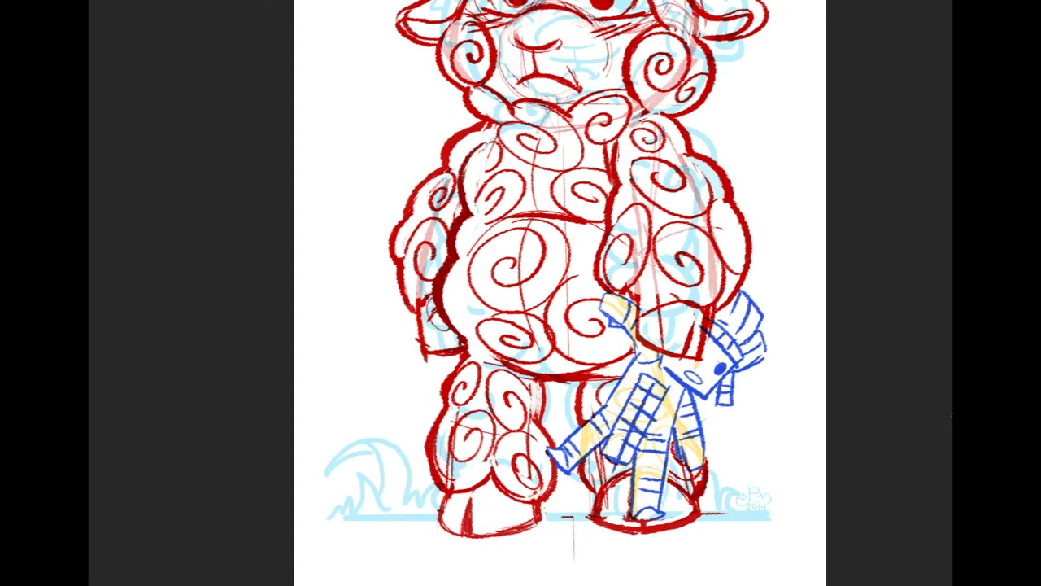
key("ctrl+0")
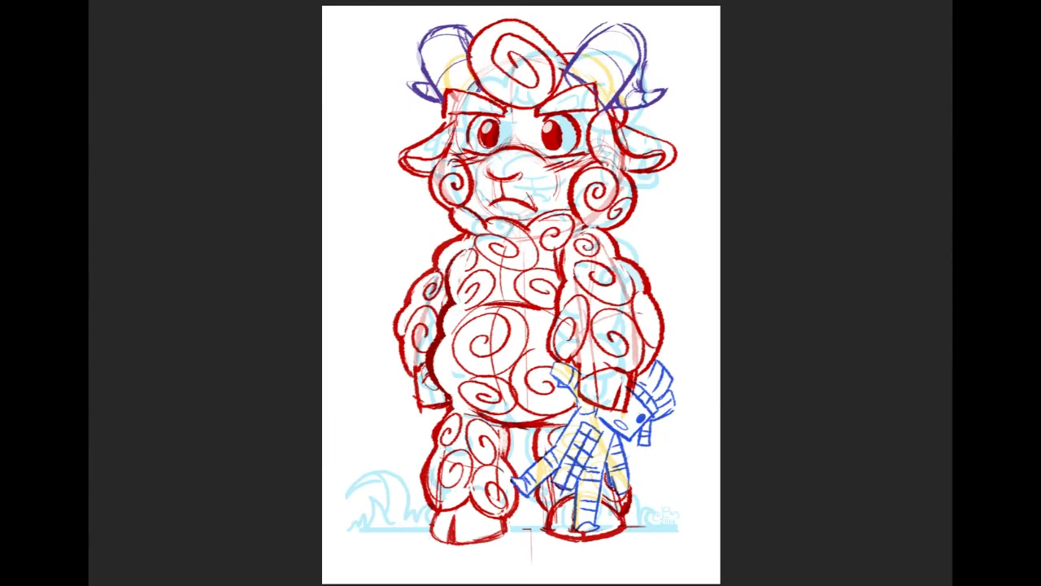
key("ctrl+shift+h")
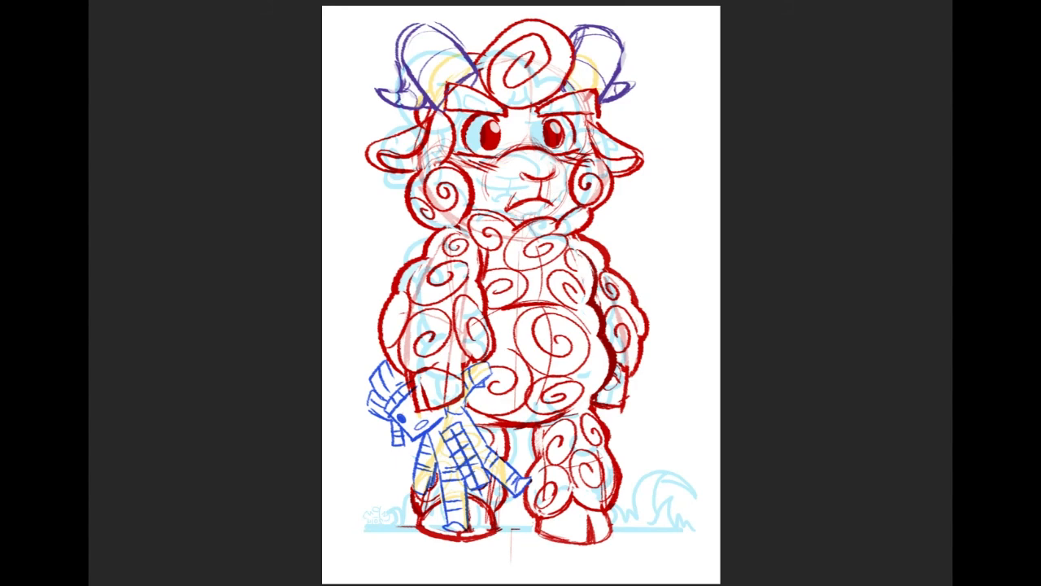
key("ctrl+u")
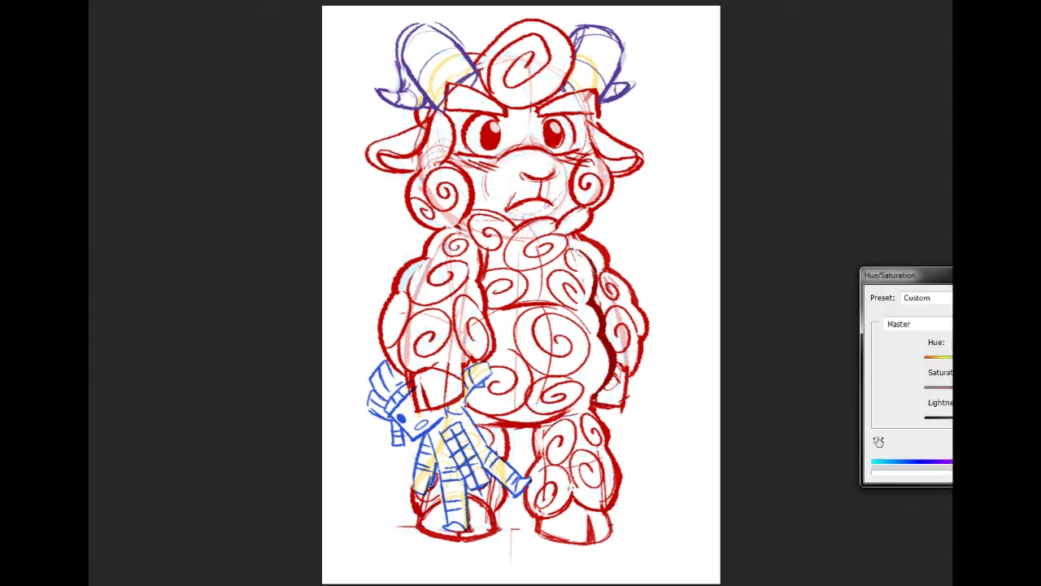
key("Return")
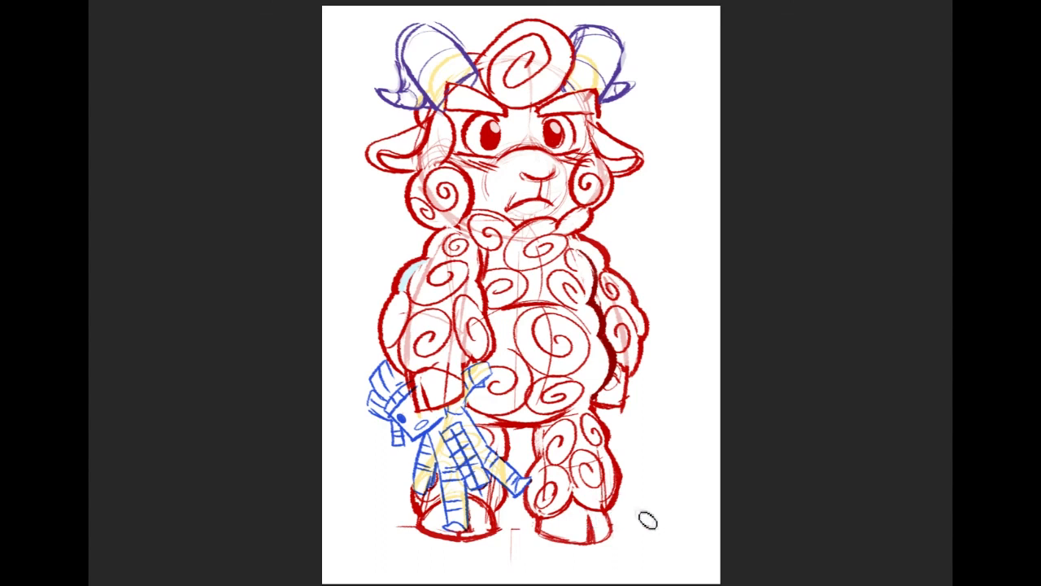
Draw a thick, straight red ground line across the canvas at hoof level
left_click_drag(412, 505, 350, 540)
key("ctrl+z")
left_click_drag(344, 535, 743, 549)
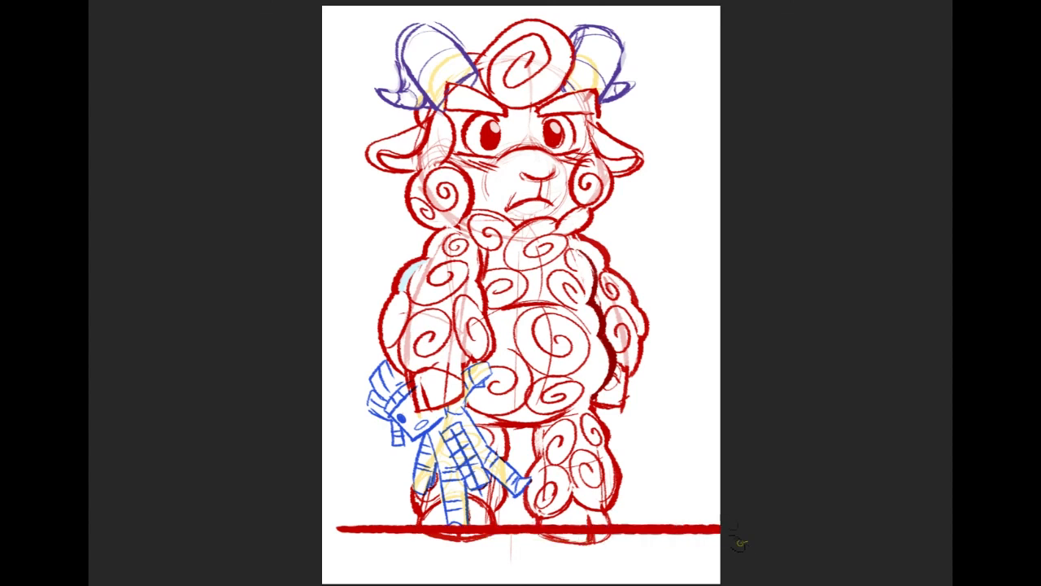
Undo the thick ground line and touch up the red outline of the hoof beneath the doll
key("ctrl+z")
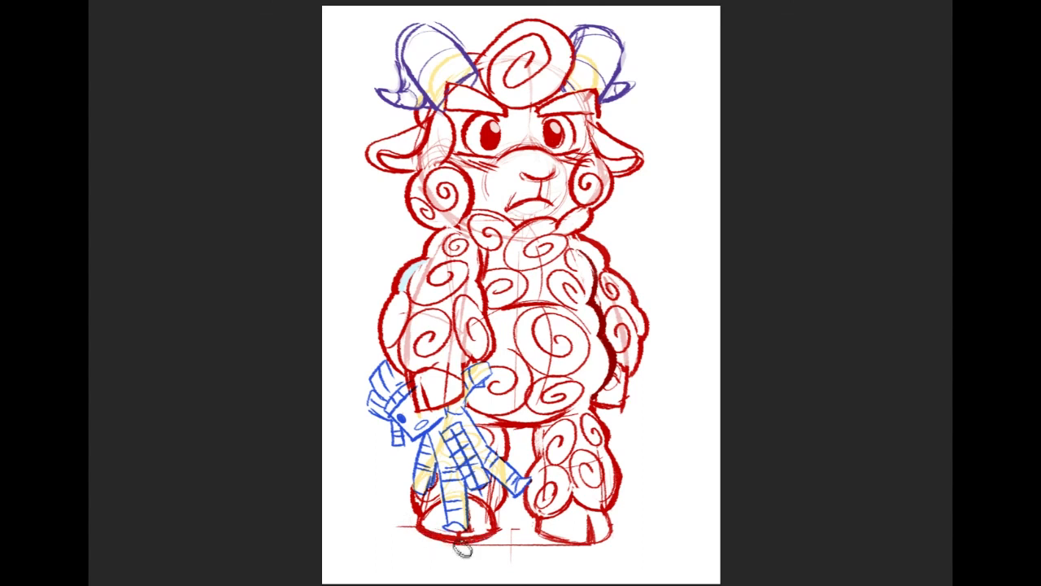
left_click_drag(418, 533, 490, 537)
left_click(430, 529, "alt")
left_click_drag(427, 534, 459, 545)
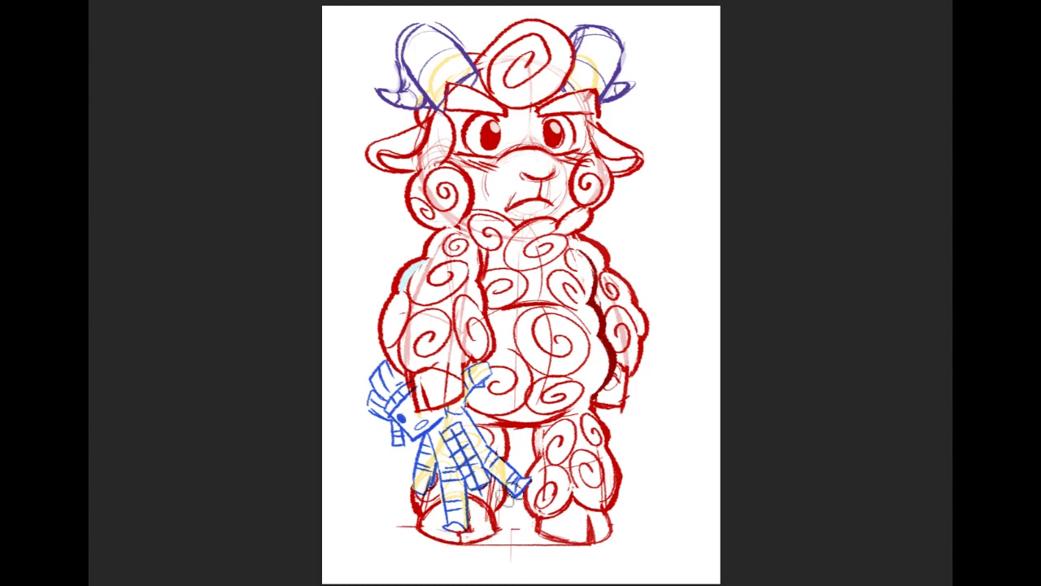
Draw a flat four-sided ground platform in perspective around the hooves with red lines
left_click(497, 520, "alt")
mouse_move(399, 505)
left_mouse_down()
mouse_move(377, 519)
mouse_move(395, 512)
mouse_move(373, 508)
mouse_move(388, 509)
mouse_move(349, 555)
mouse_move(368, 551)
mouse_move(357, 562)
mouse_move(387, 567)
mouse_move(661, 558)
left_mouse_up()
key("ctrl+z")
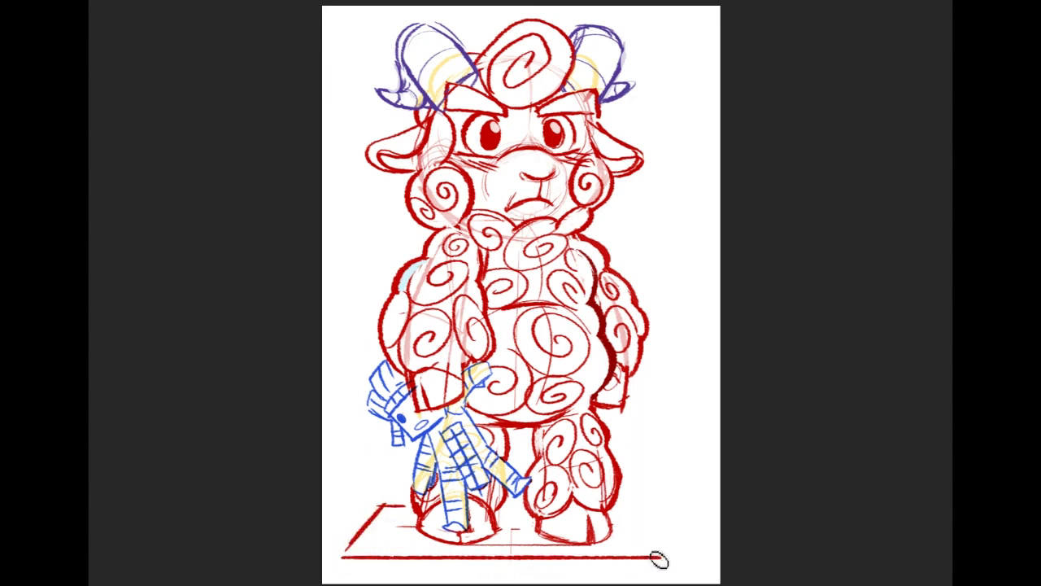
mouse_move(621, 504)
left_mouse_down()
mouse_move(666, 504)
mouse_move(690, 559)
left_mouse_up()
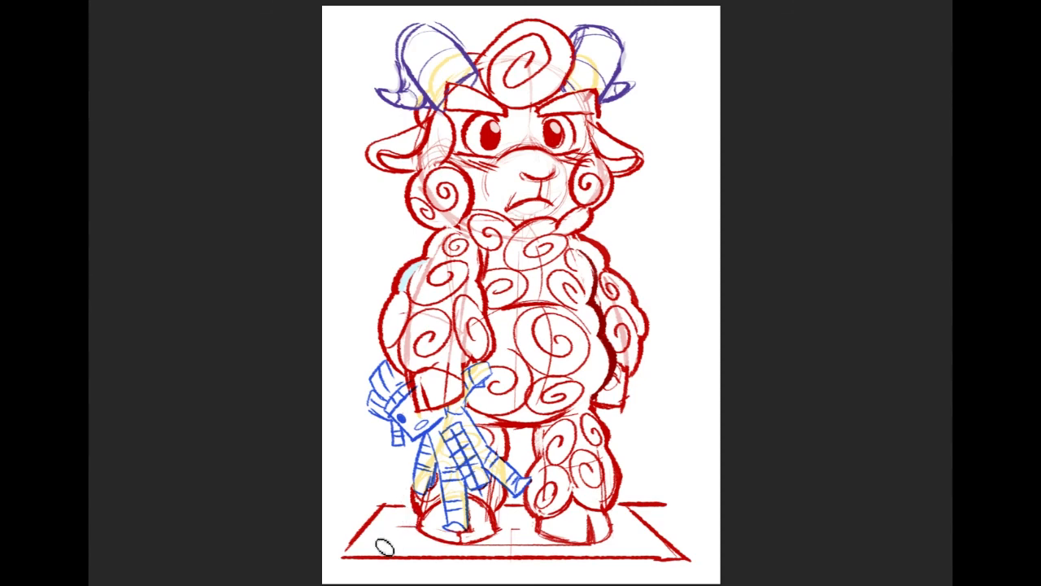
Sketch a stack of blocky red squares rising like a plant from the platform corner on the doll's side
left_click_drag(382, 505, 349, 546)
left_click_drag(350, 499, 397, 532)
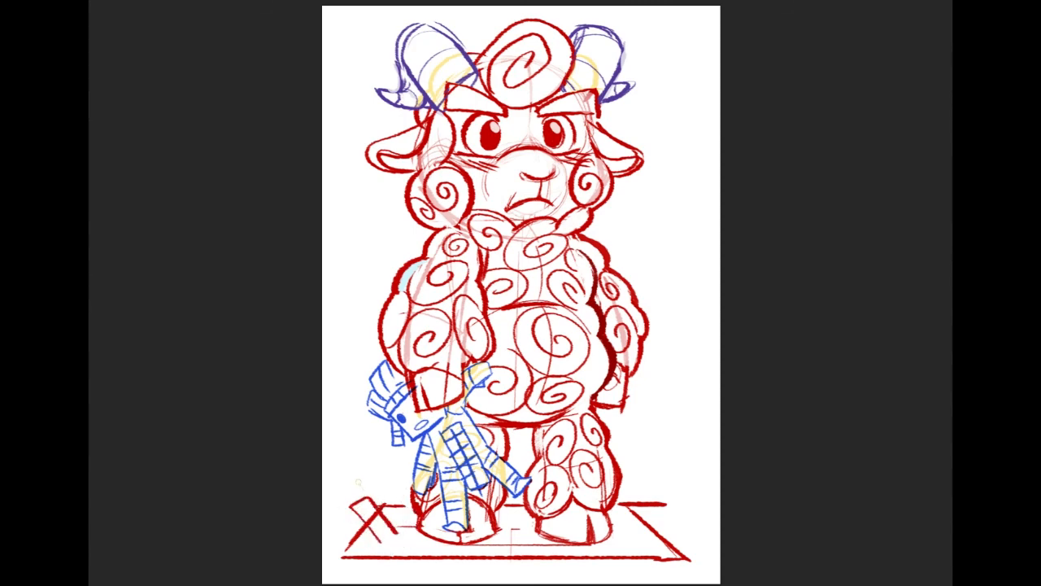
left_click_drag(369, 474, 366, 470)
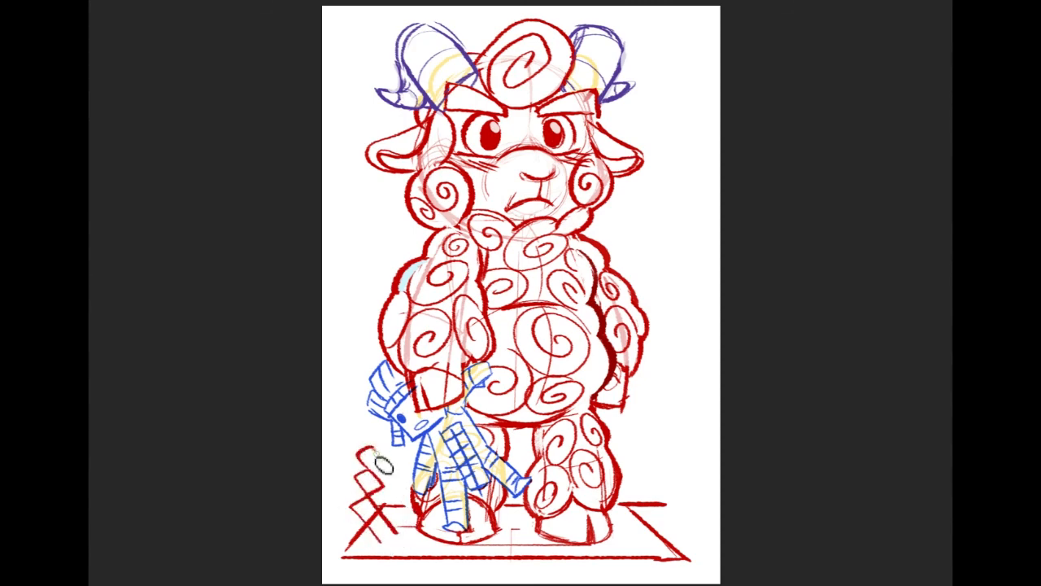
Sketch a matching blocky plant and small blocks around the platform's other corner and near the hoof, erasing overlapping platform lines
mouse_move(640, 527)
left_mouse_down()
mouse_move(653, 485)
mouse_move(665, 482)
mouse_move(672, 499)
mouse_move(628, 543)
left_mouse_up()
mouse_move(661, 475)
left_mouse_down()
mouse_move(645, 454)
mouse_move(667, 468)
mouse_move(660, 477)
mouse_move(664, 466)
mouse_move(644, 454)
mouse_move(654, 447)
mouse_move(688, 528)
mouse_move(662, 508)
mouse_move(644, 513)
mouse_move(664, 498)
mouse_move(680, 509)
mouse_move(639, 529)
mouse_move(646, 513)
mouse_move(637, 539)
mouse_move(648, 538)
mouse_move(631, 505)
left_mouse_up()
key("ctrl+z")
key("e")
mouse_move(367, 518)
left_mouse_down()
mouse_move(379, 540)
mouse_move(371, 520)
mouse_move(403, 529)
mouse_move(402, 541)
mouse_move(407, 516)
left_mouse_up()
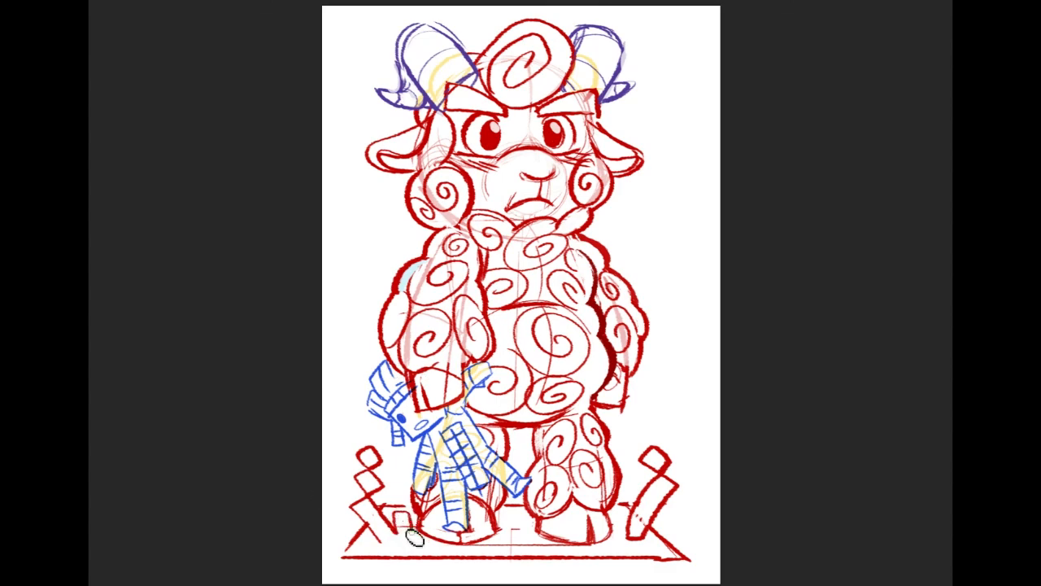
mouse_move(664, 552)
left_mouse_down()
mouse_move(651, 544)
mouse_move(681, 551)
mouse_move(654, 545)
mouse_move(690, 536)
left_mouse_up()
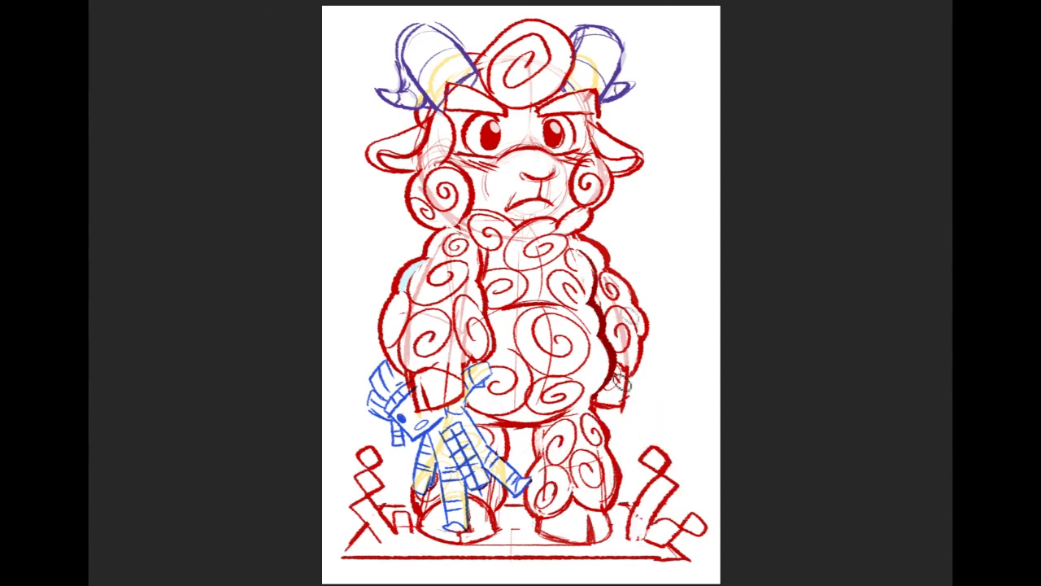
Draw stepped, pixel-style cloud outlines on both sides of the figure and scatter small red squares in the background
mouse_move(394, 187)
left_mouse_down()
mouse_move(349, 235)
mouse_move(396, 253)
left_mouse_up()
mouse_move(633, 55)
left_mouse_down()
mouse_move(703, 92)
mouse_move(706, 108)
mouse_move(672, 114)
mouse_move(667, 128)
mouse_move(610, 132)
left_mouse_up()
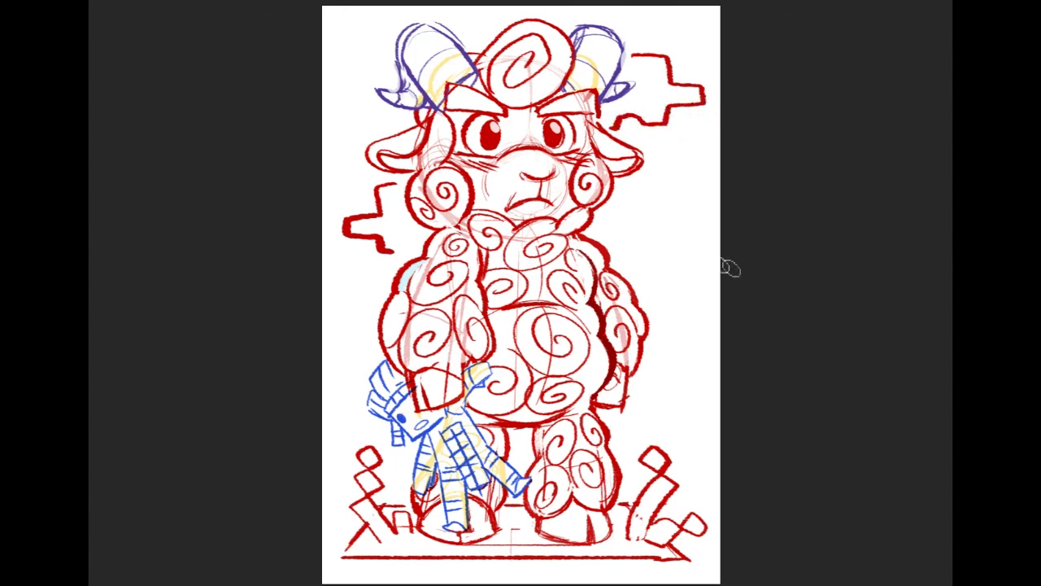
mouse_move(636, 214)
left_mouse_down()
mouse_move(660, 217)
mouse_move(665, 244)
mouse_move(633, 228)
mouse_move(637, 248)
mouse_move(667, 282)
mouse_move(672, 270)
left_mouse_up()
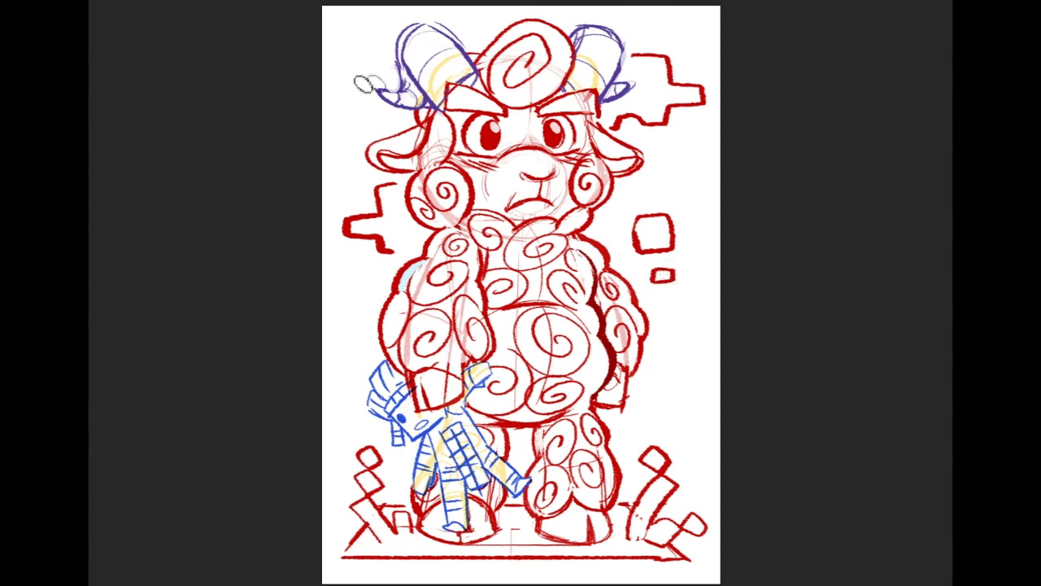
mouse_move(348, 46)
left_mouse_down()
mouse_move(373, 62)
mouse_move(375, 52)
mouse_move(347, 49)
left_mouse_up()
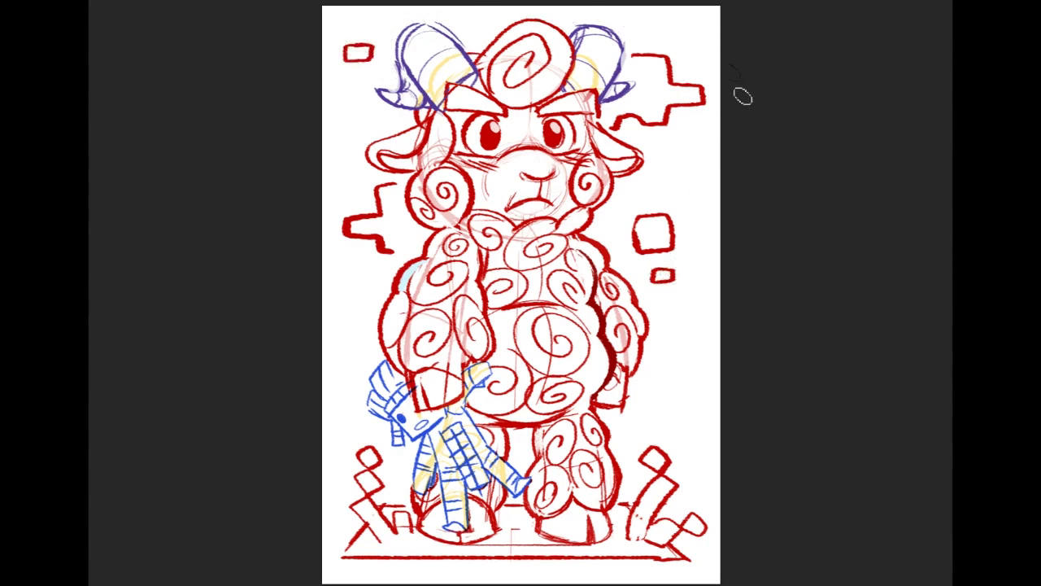